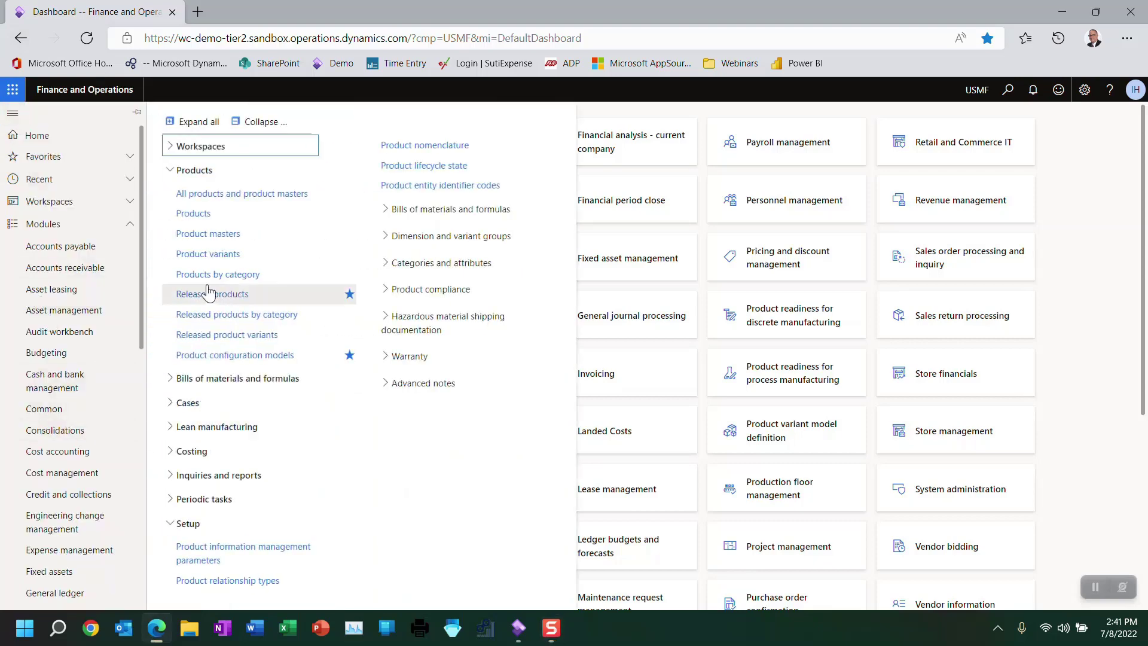
Step: Open the High End Speaker (D0004) model from the product configuration models of Product information management
{"action": "scroll", "coordinate": [141, 582], "scroll_direction": "down", "scroll_amount": 7}
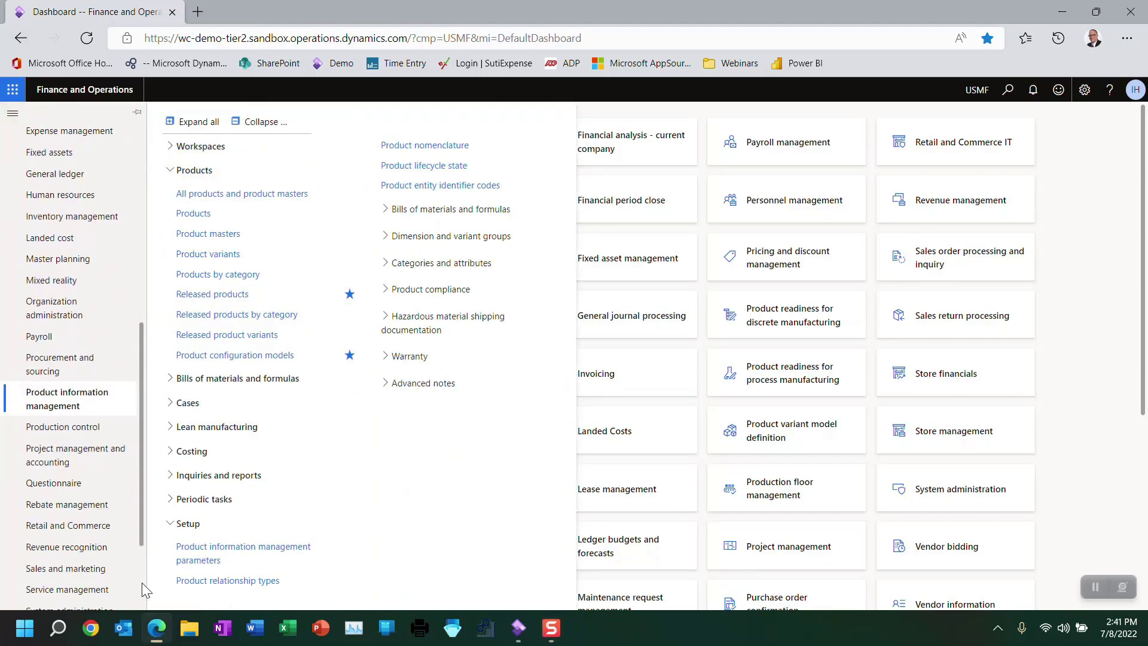
{"action": "left_click", "coordinate": [244, 356]}
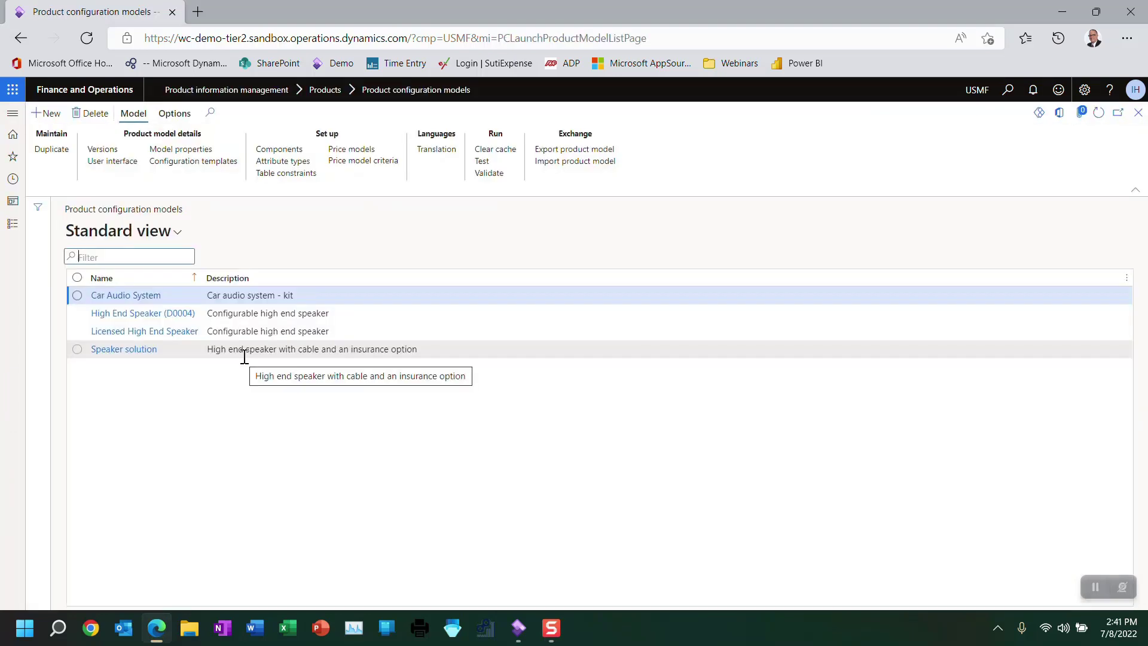
{"action": "left_click", "coordinate": [150, 318]}
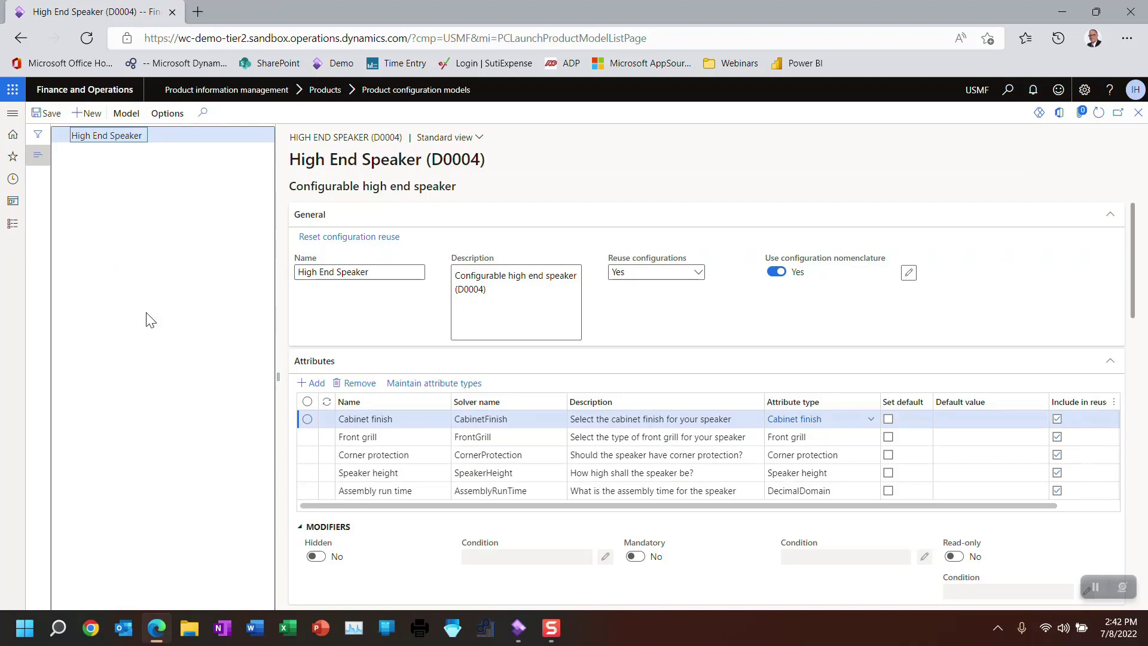
Step: Set the Hidden modifier to Yes for the Assembly run time attribute
{"action": "left_click", "coordinate": [385, 491]}
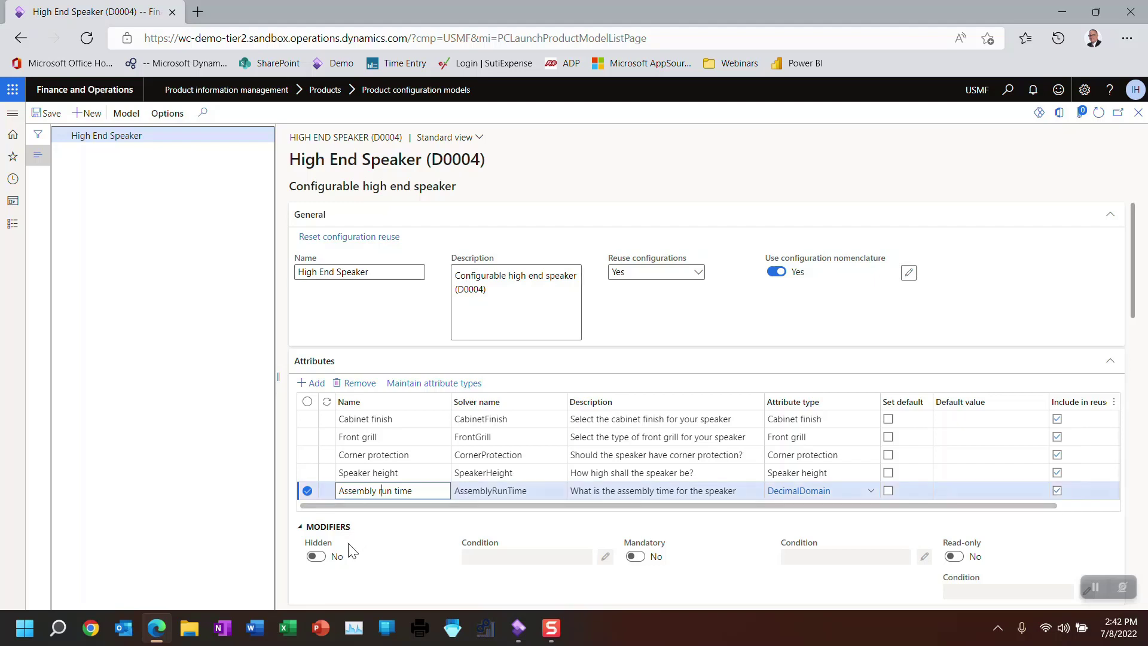
{"action": "mouse_move", "coordinate": [318, 549]}
{"action": "left_click", "coordinate": [317, 558]}
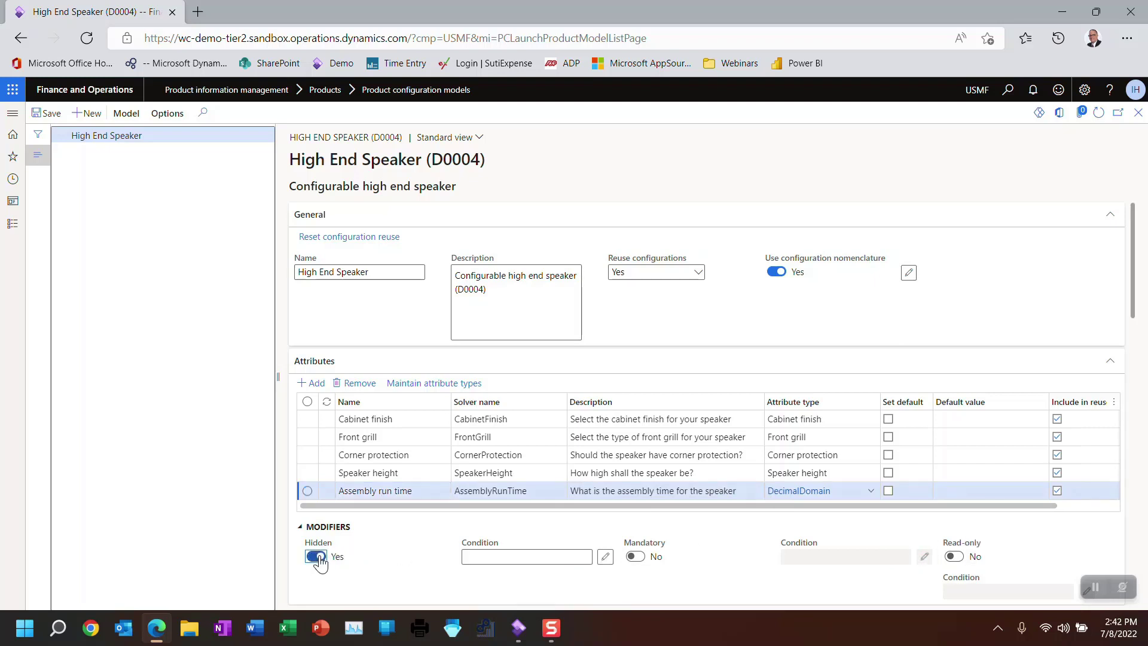
Step: Build the Hidden condition CabinetFinish=="Oak" for the Assembly run time attribute from the available attributes, operators and values
{"action": "left_click", "coordinate": [605, 558]}
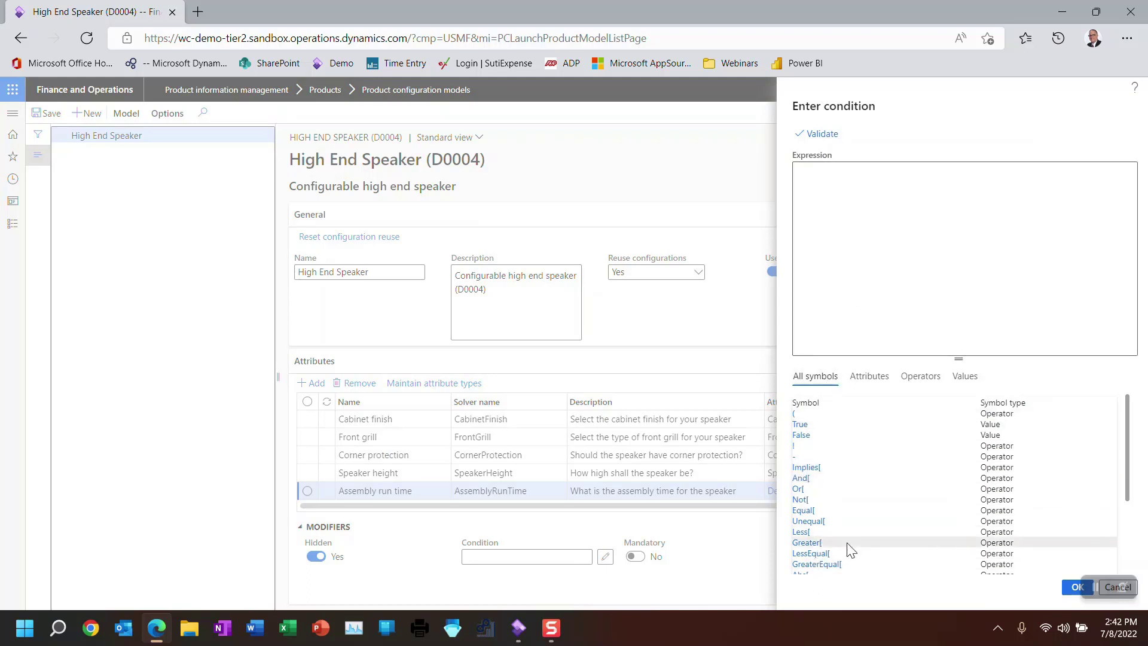
{"action": "left_click", "coordinate": [1133, 521]}
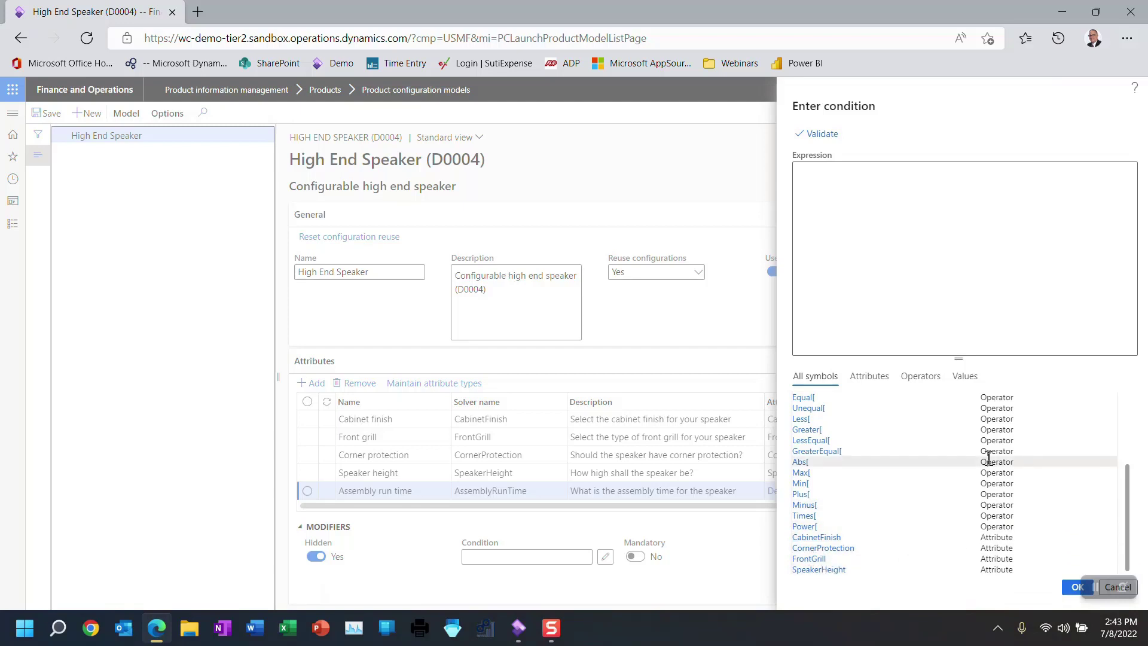
{"action": "left_click", "coordinate": [869, 381]}
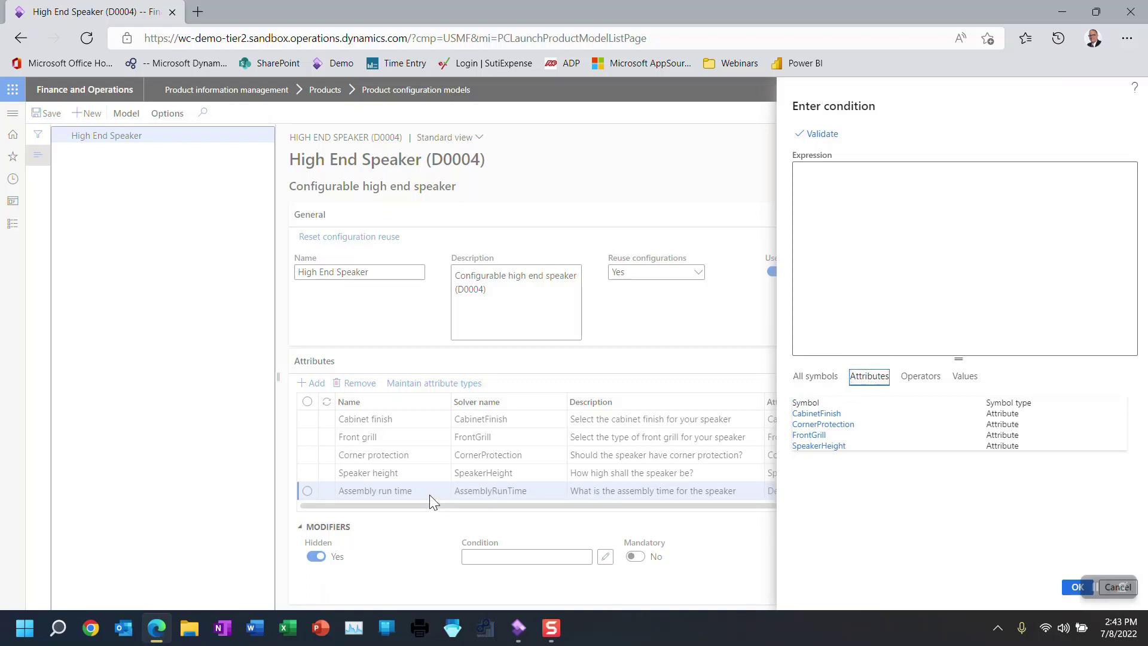
{"action": "left_click", "coordinate": [826, 414]}
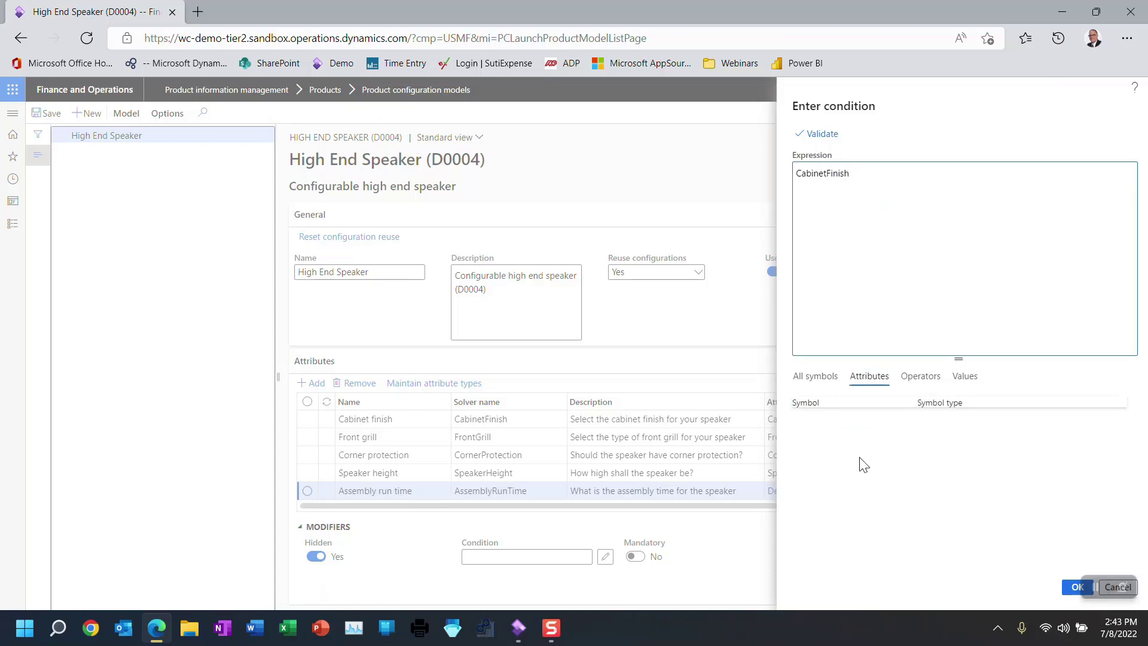
{"action": "left_click", "coordinate": [933, 385]}
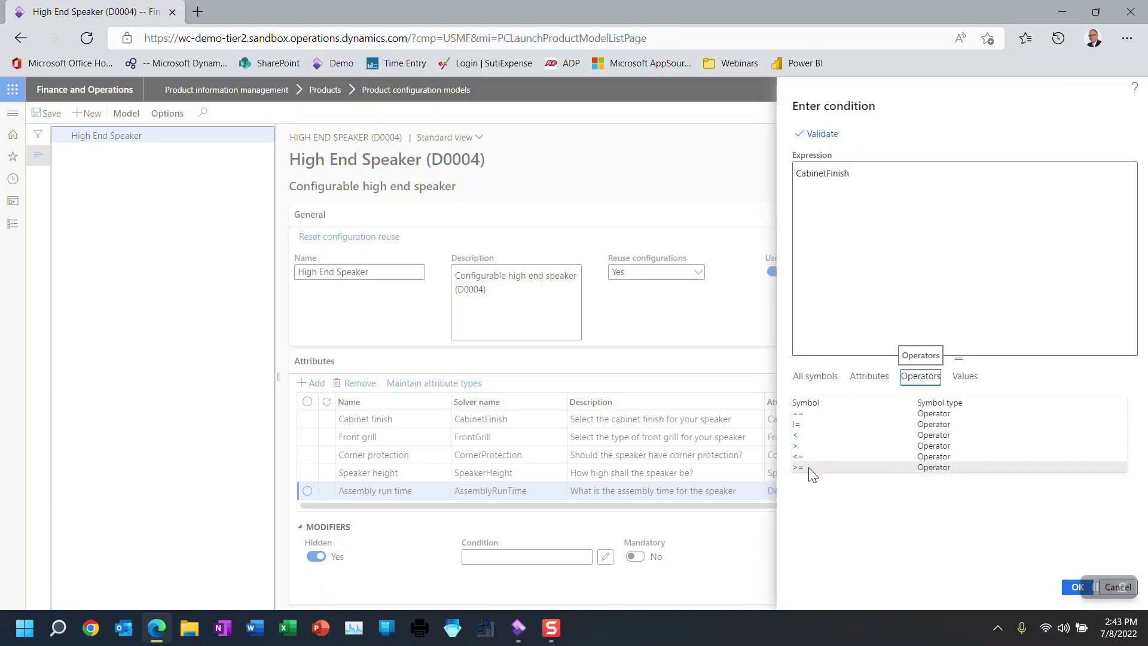
{"action": "double_click", "coordinate": [798, 413]}
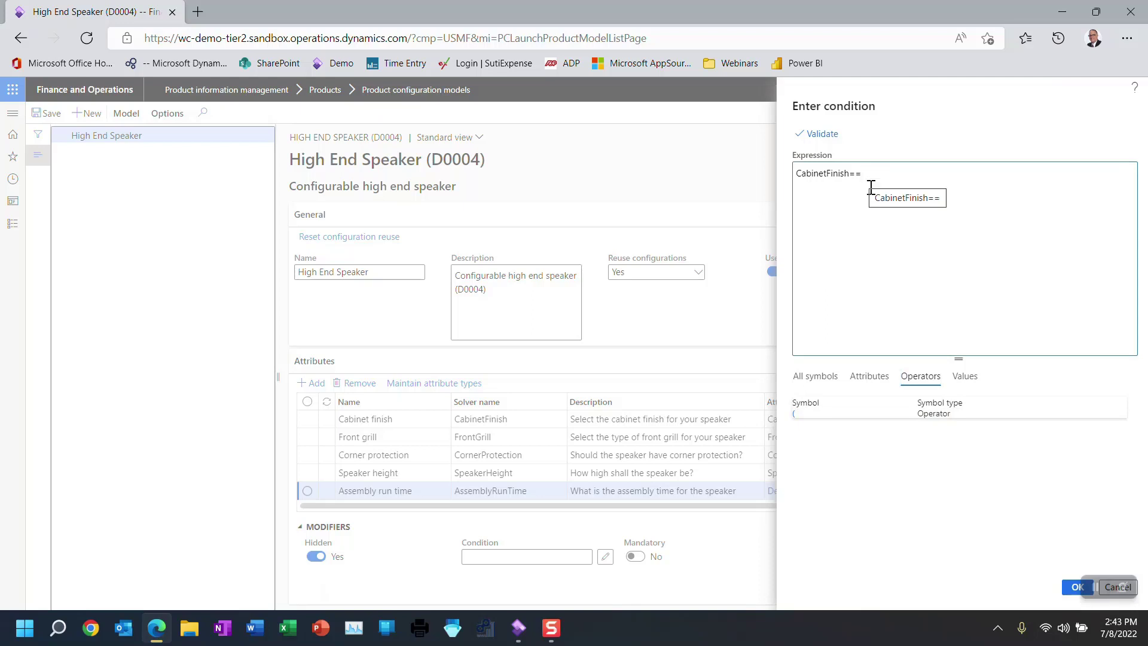
{"action": "left_click", "coordinate": [963, 378]}
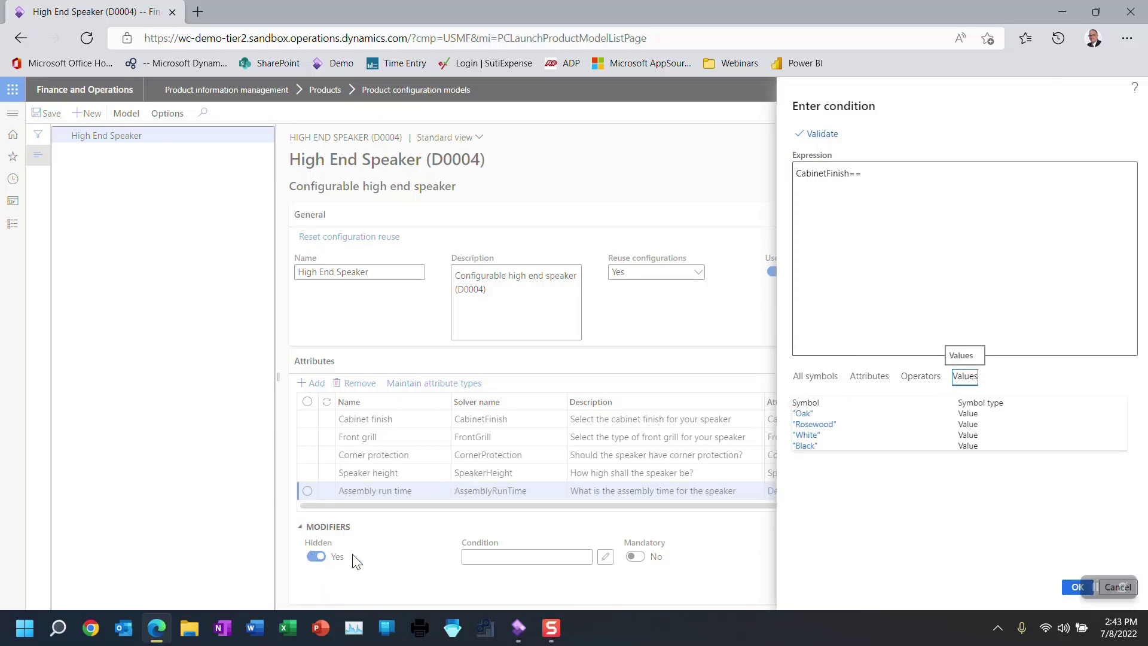
{"action": "double_click", "coordinate": [802, 413]}
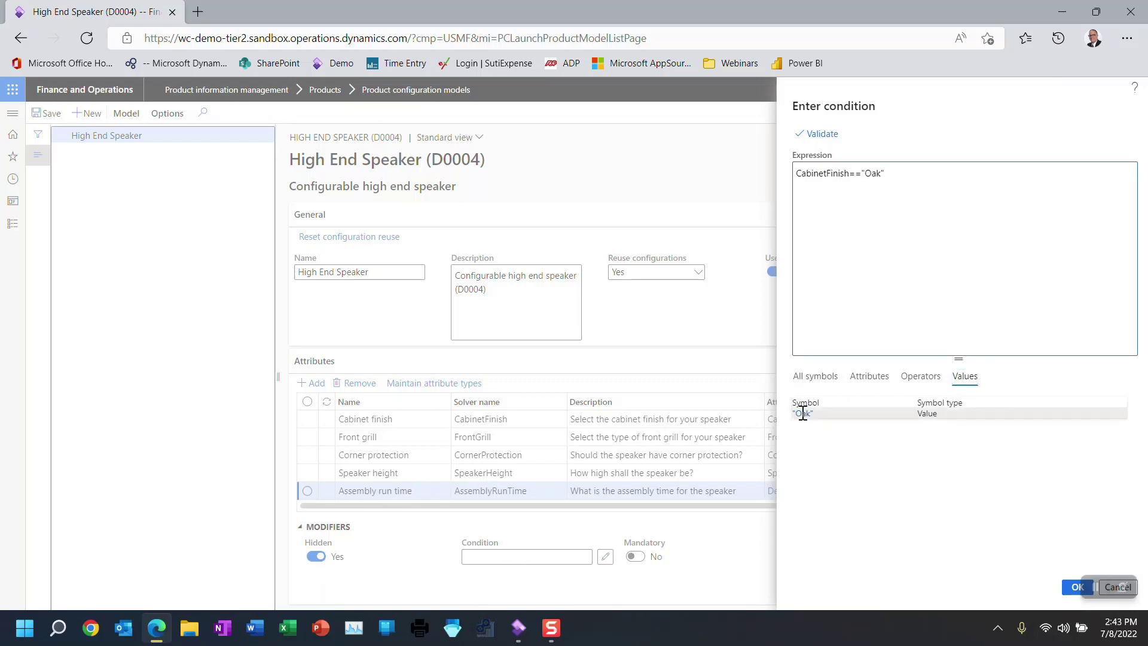
Step: Validate the CabinetFinish=="Oak" expression and accept it as the Hidden condition
{"action": "left_click", "coordinate": [822, 135]}
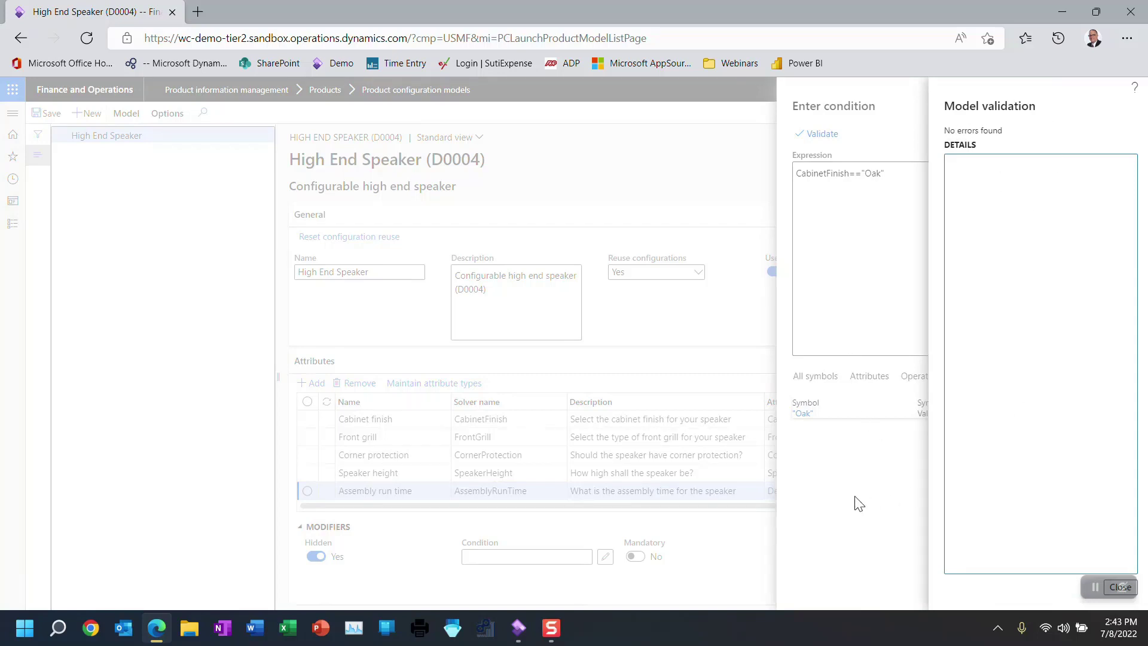
{"action": "key", "text": "Escape"}
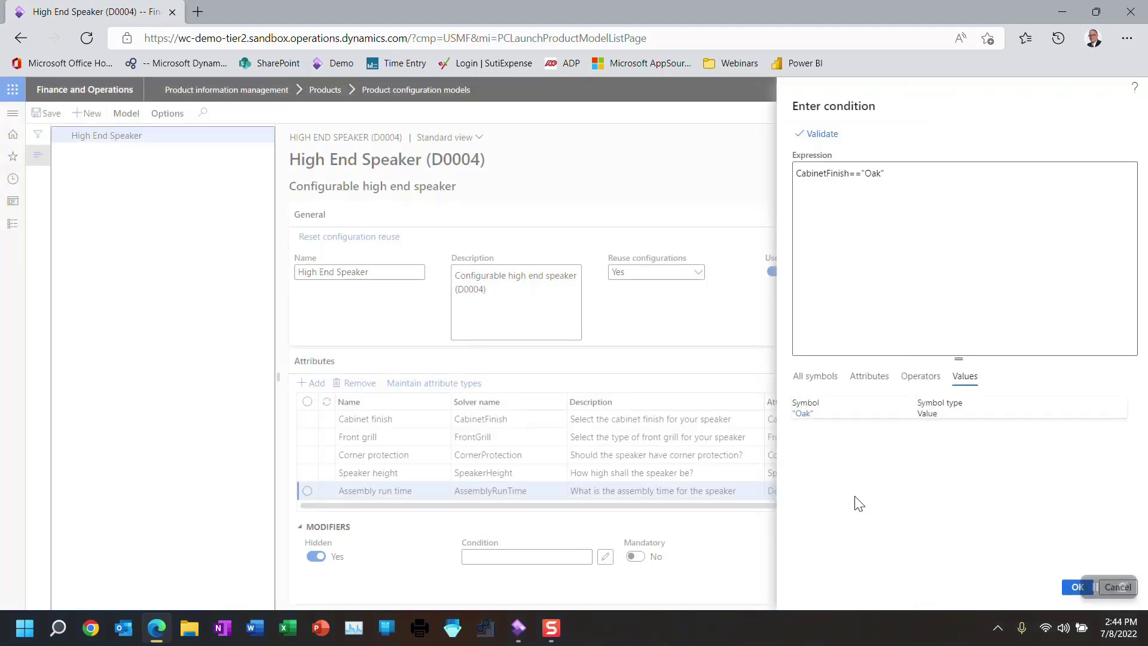
{"action": "left_click", "coordinate": [1077, 588]}
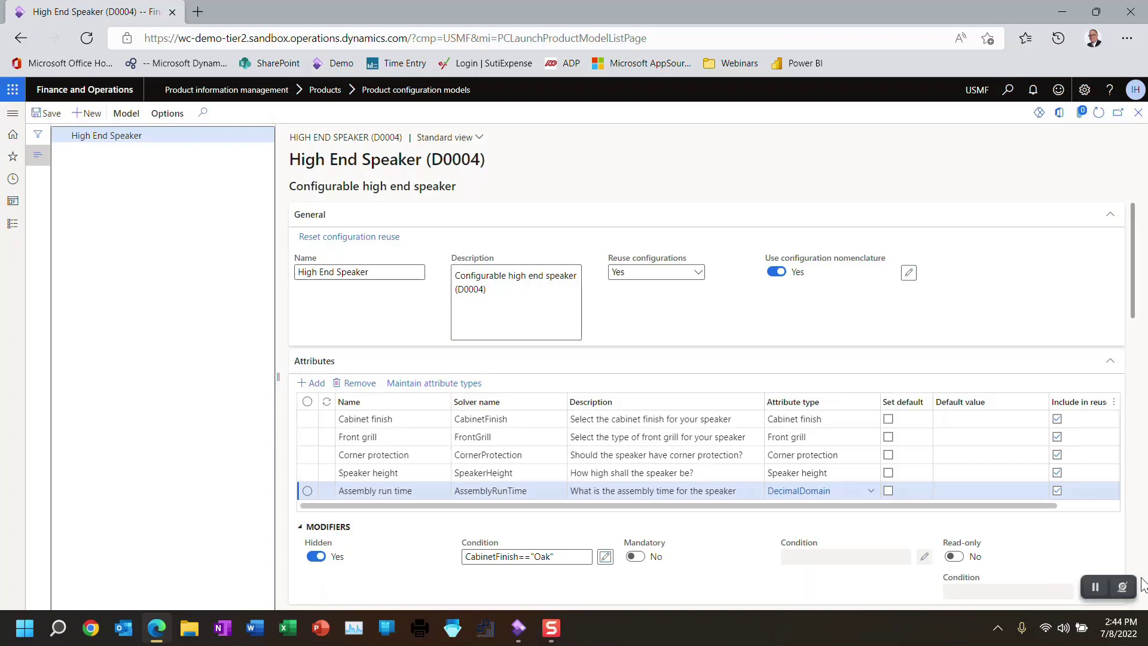
Step: Test the product model with the cabinet finish Rosewood and again with Oak, and close the test without keeping it
{"action": "left_click", "coordinate": [127, 113]}
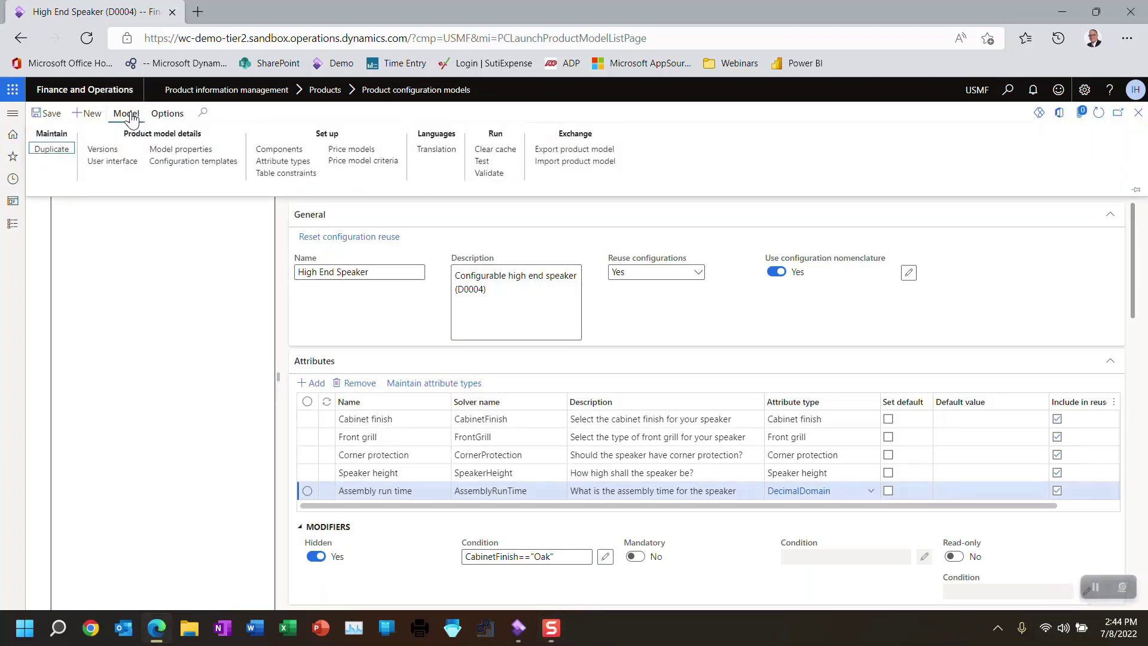
{"action": "left_click", "coordinate": [486, 163]}
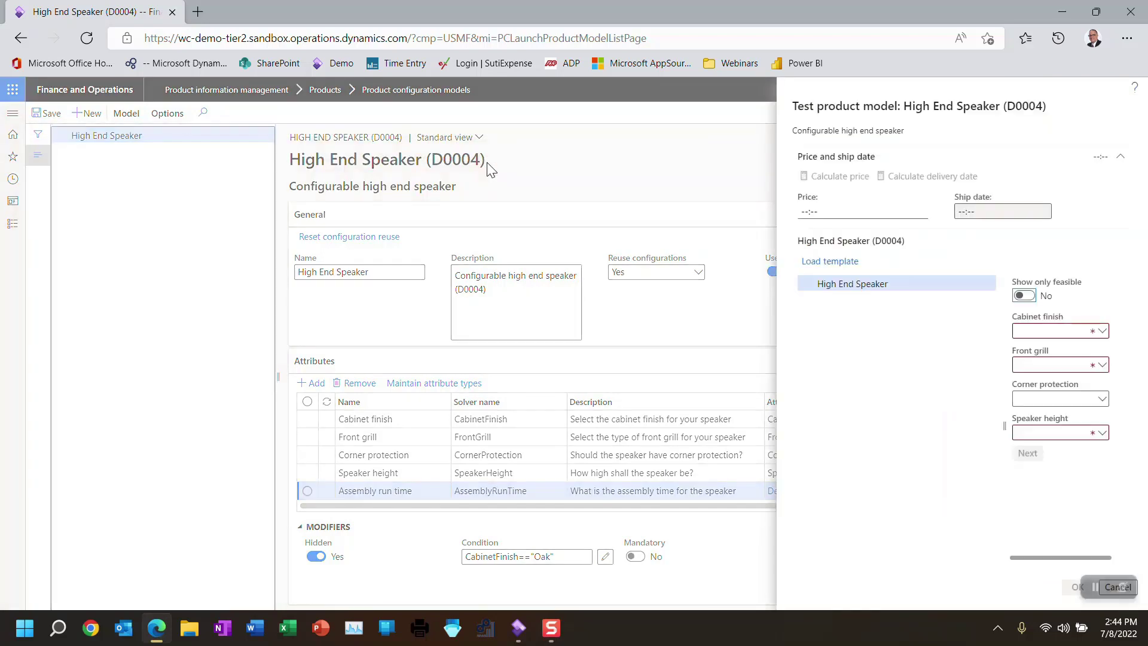
{"action": "left_click", "coordinate": [1101, 332]}
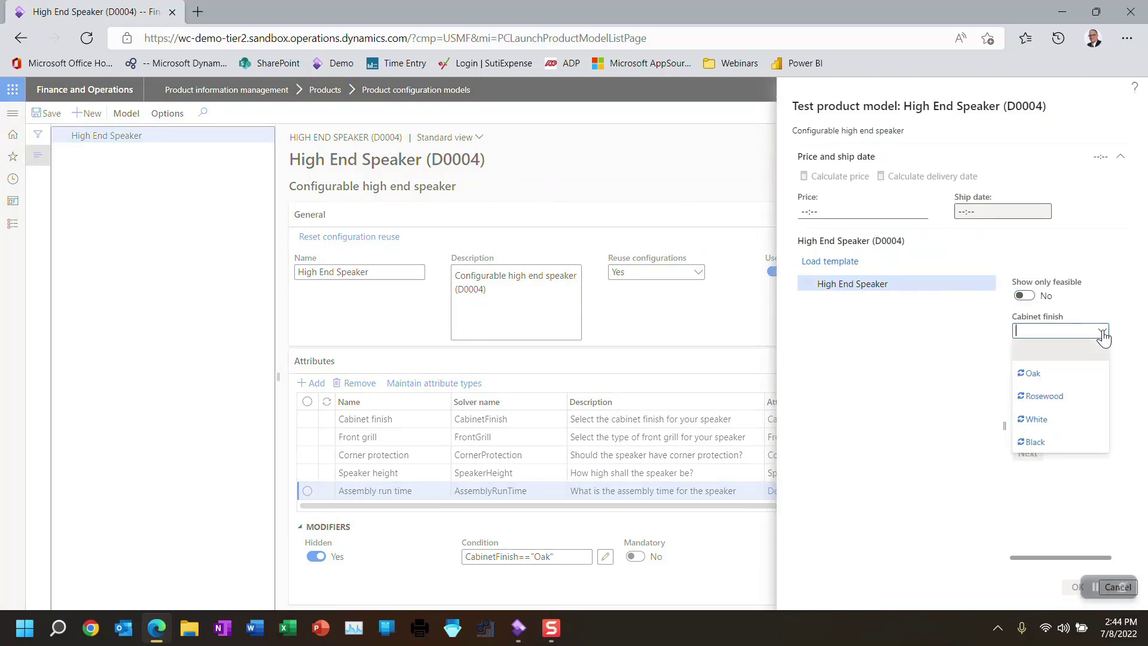
{"action": "left_click", "coordinate": [1038, 395]}
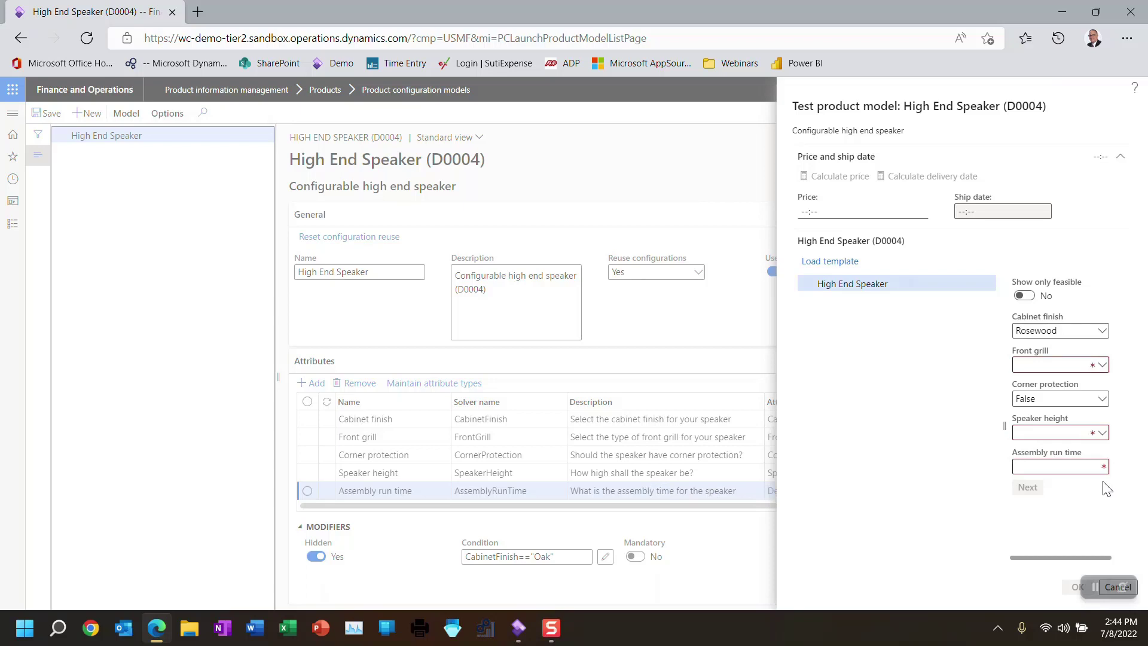
{"action": "left_click", "coordinate": [1098, 330]}
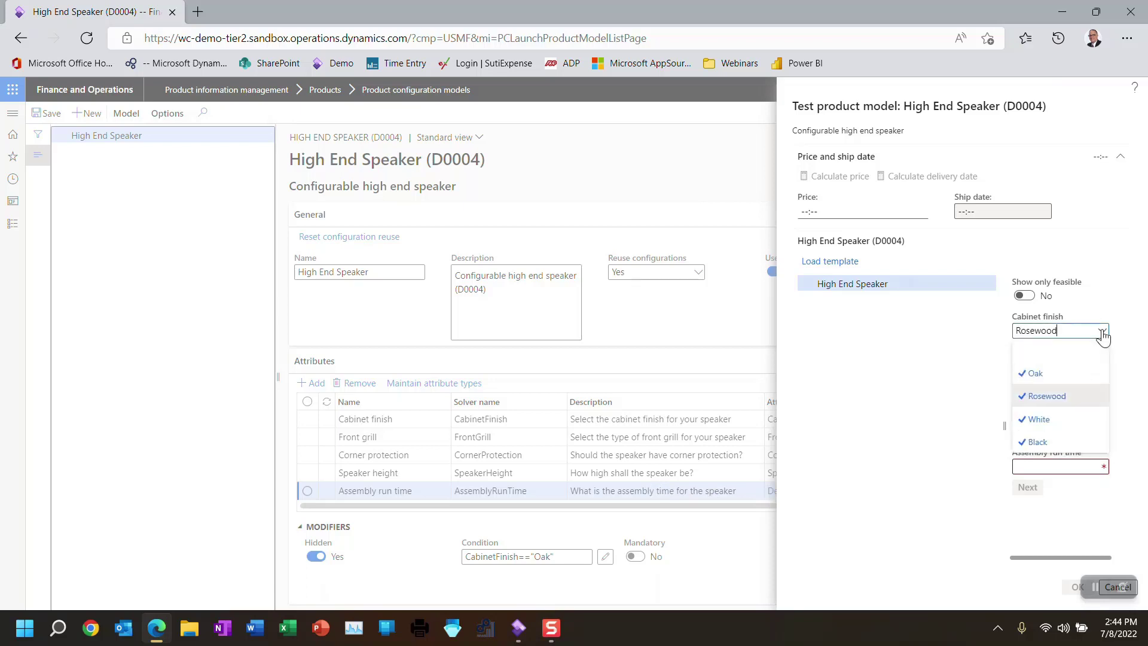
{"action": "left_click", "coordinate": [1040, 374]}
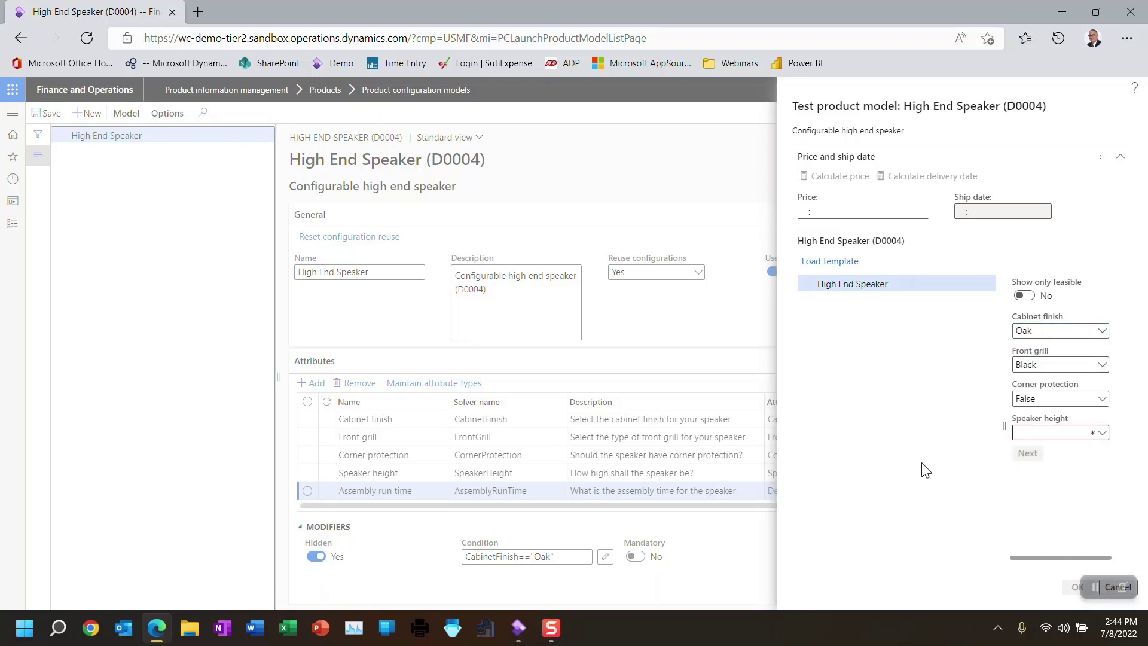
{"action": "left_click", "coordinate": [1093, 587]}
{"action": "key", "text": "Escape"}
{"action": "left_click", "coordinate": [1099, 587]}
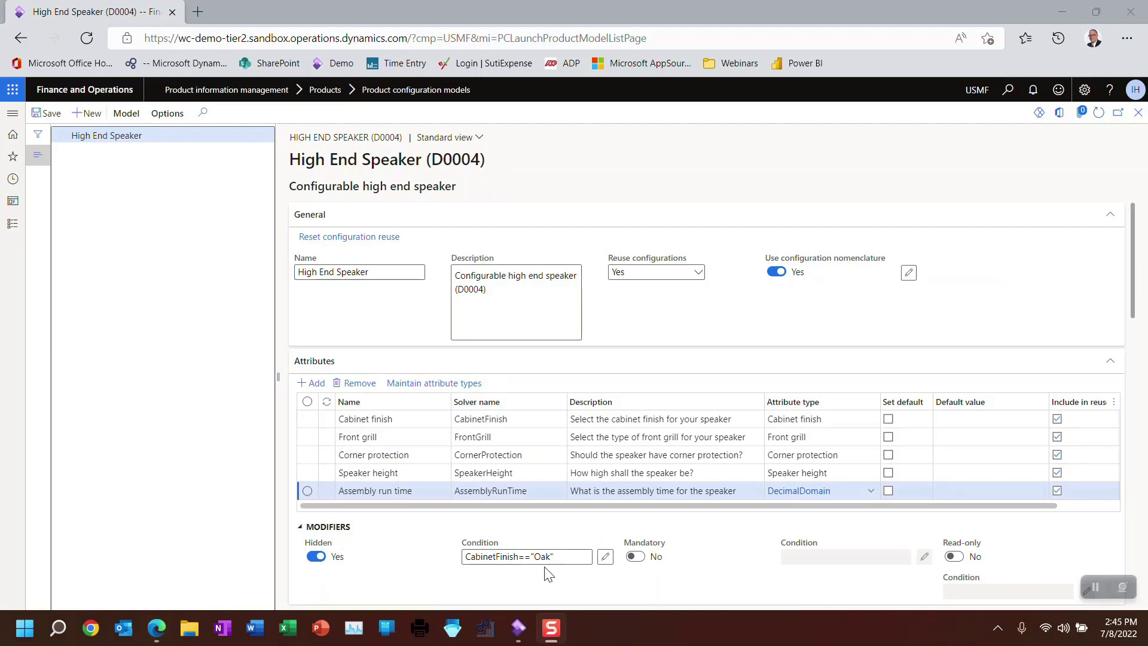
Step: Reopen the Hidden condition, shorten its operator so it reads CabinetFinish="Oak", and validate the expression
{"action": "left_click", "coordinate": [606, 557]}
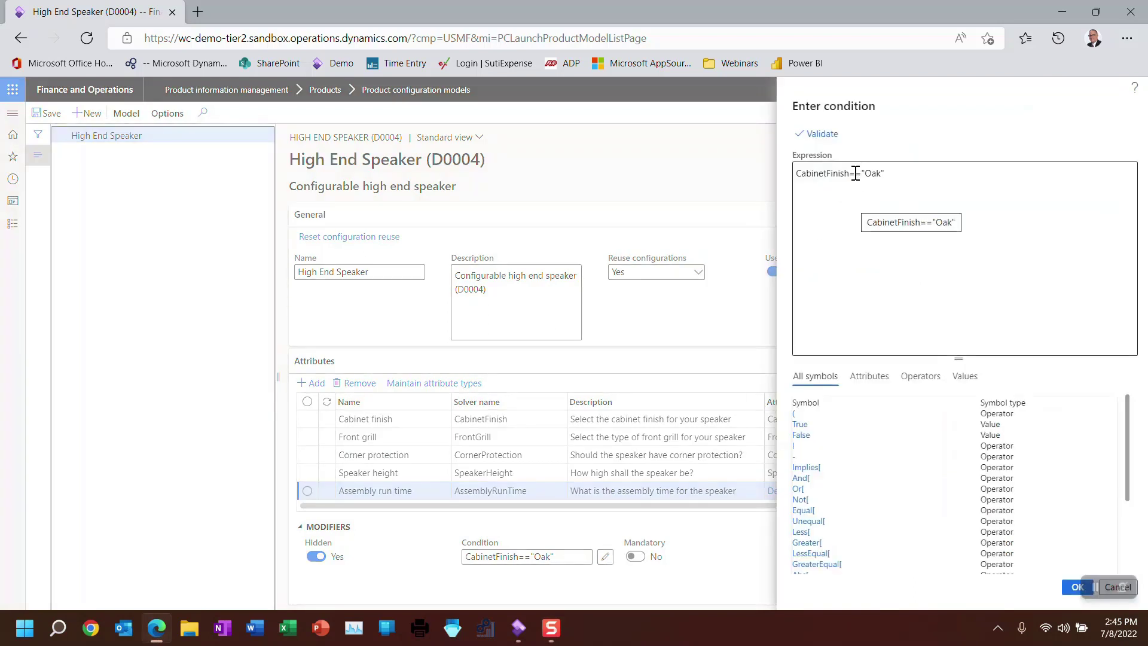
{"action": "left_click", "coordinate": [856, 174]}
{"action": "key", "text": "BackSpace"}
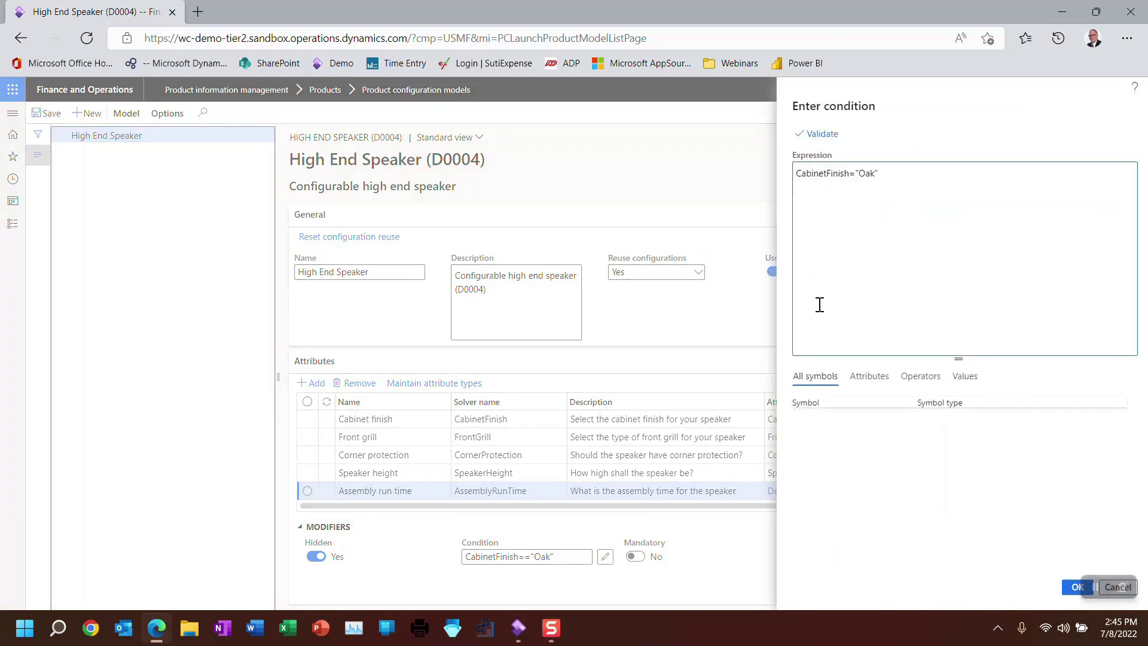
{"action": "left_click", "coordinate": [821, 134]}
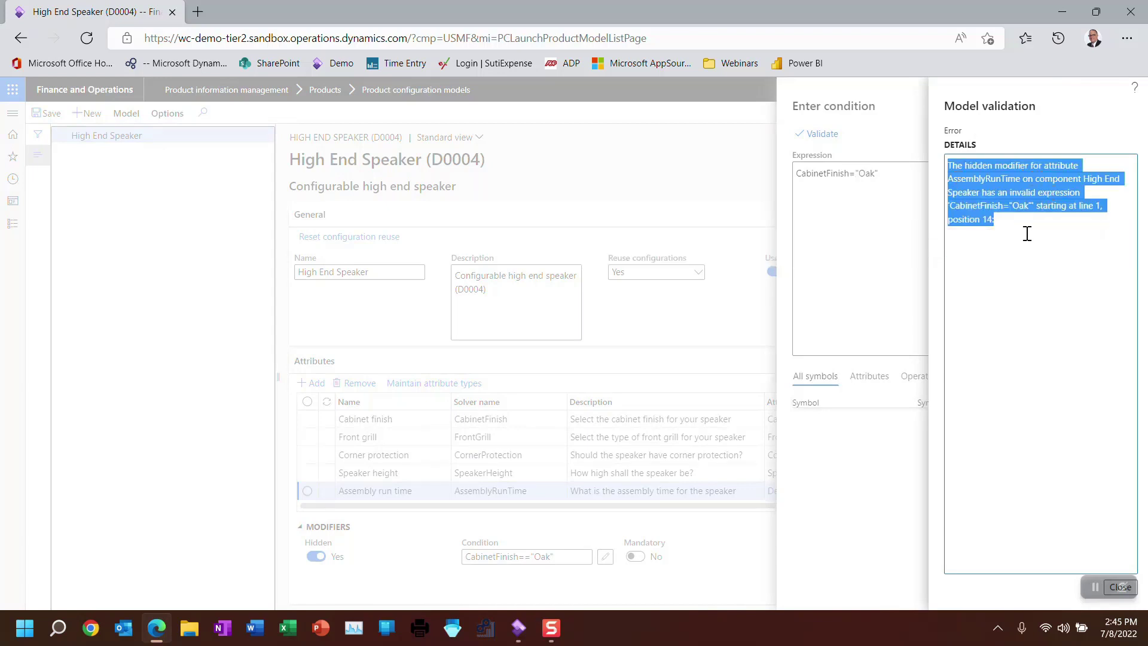
{"action": "left_click", "coordinate": [1025, 231]}
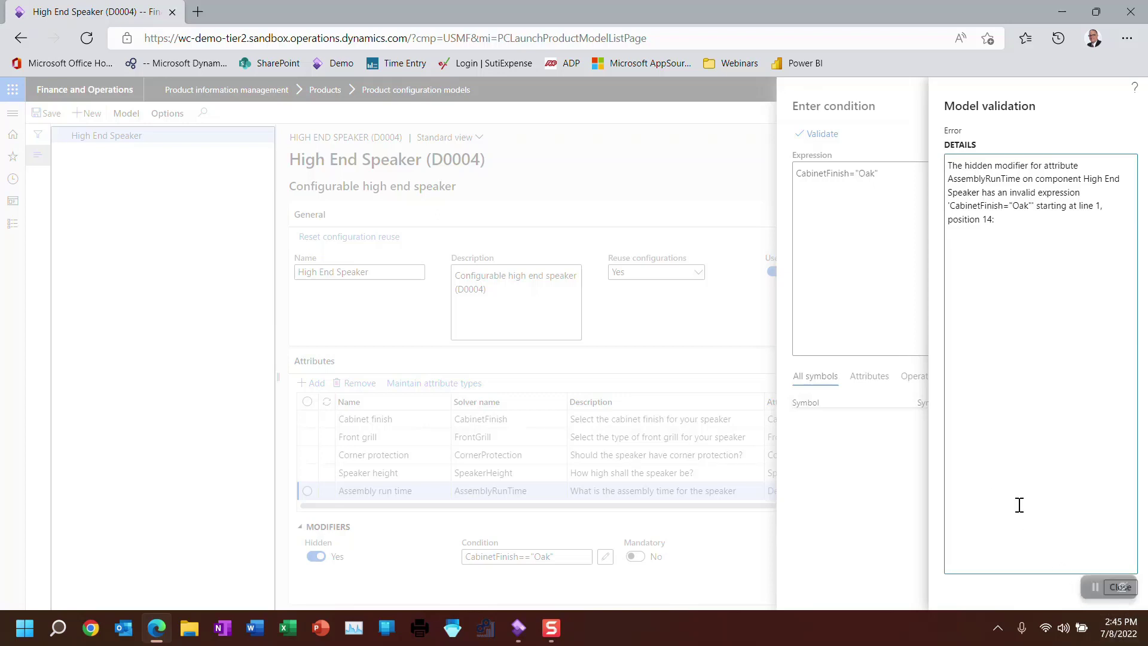
{"action": "key", "text": "Escape"}
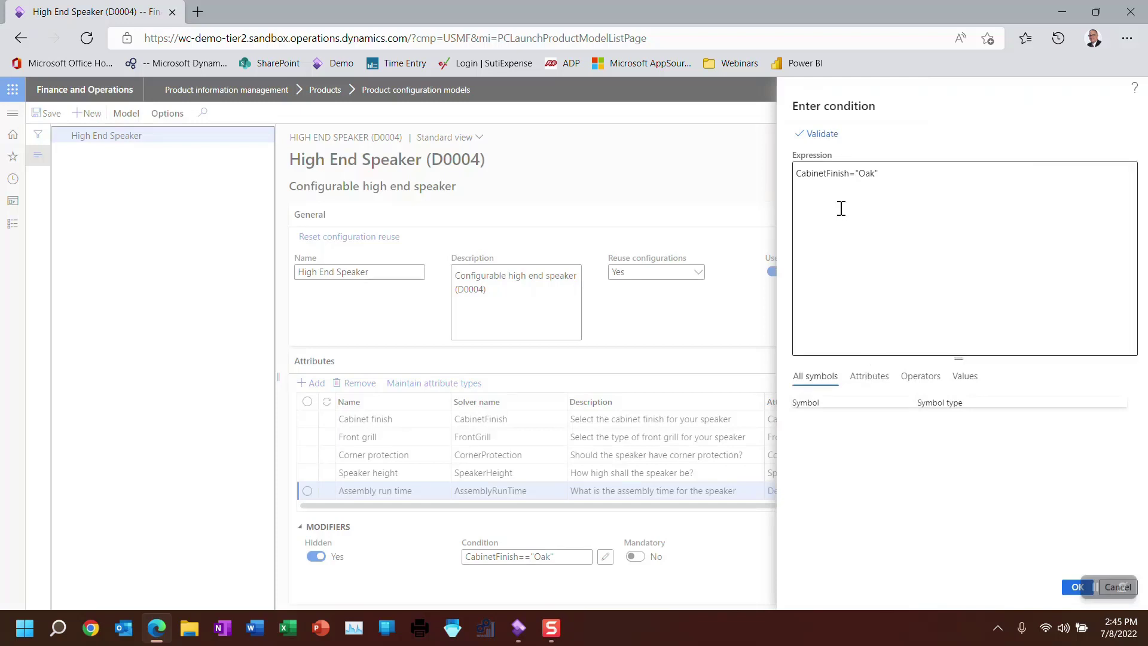
Step: Restore the expression to CabinetFinish=="Oak", validate it again and accept the condition
{"action": "left_click", "coordinate": [849, 173]}
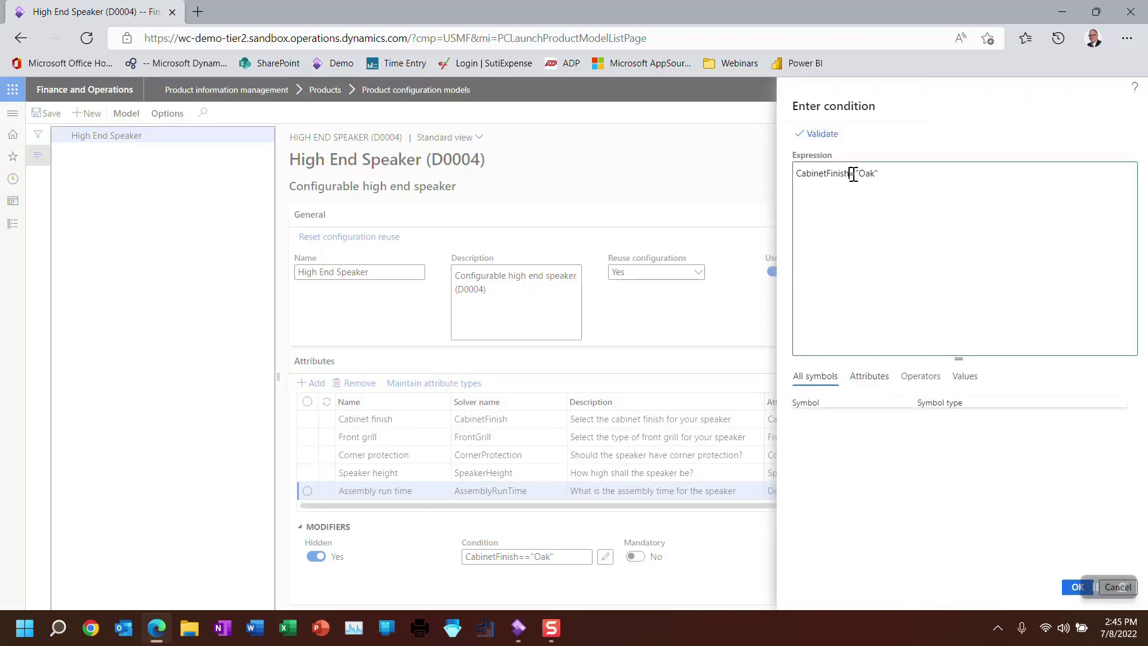
{"action": "type", "text": "="}
{"action": "left_click", "coordinate": [813, 134]}
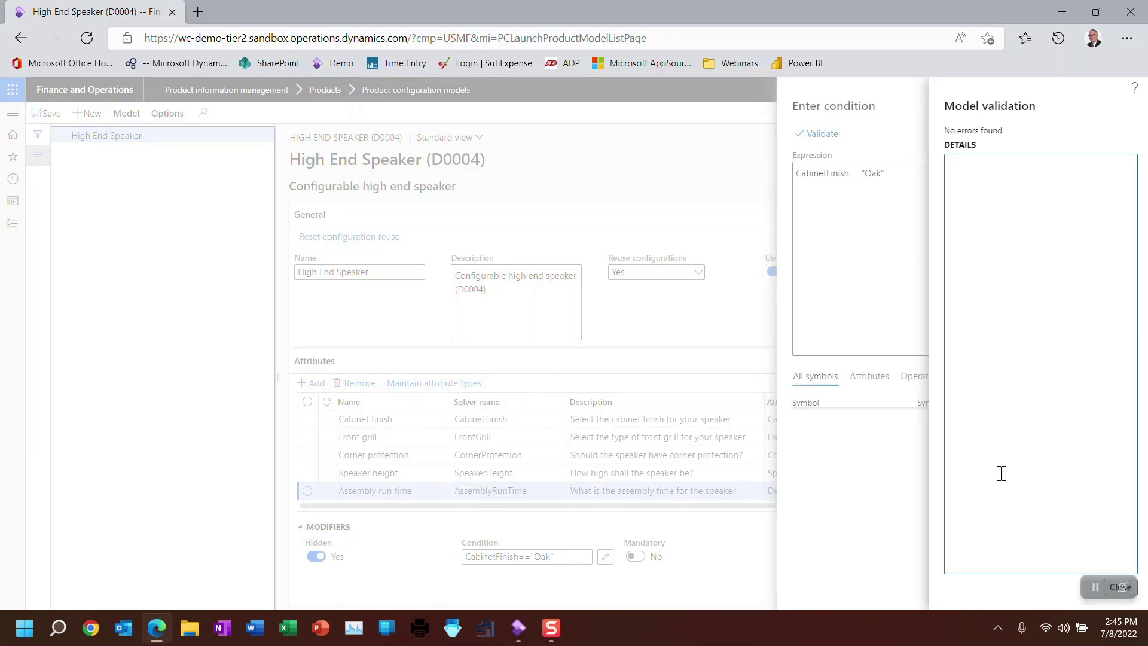
{"action": "key", "text": "Escape"}
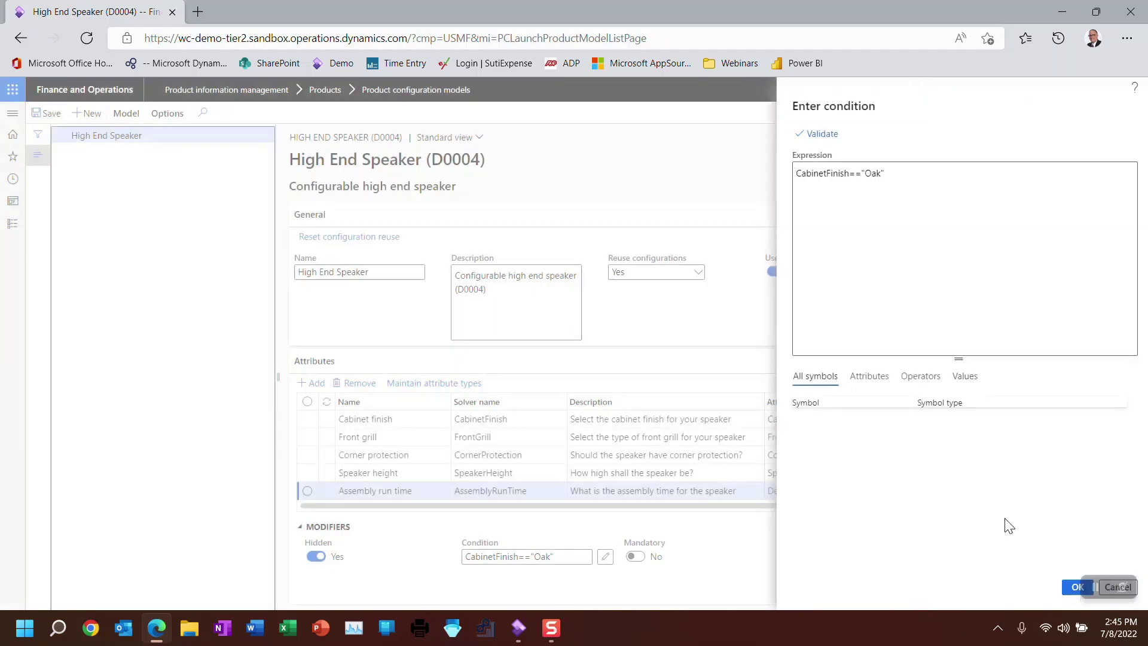
{"action": "left_click", "coordinate": [1075, 588]}
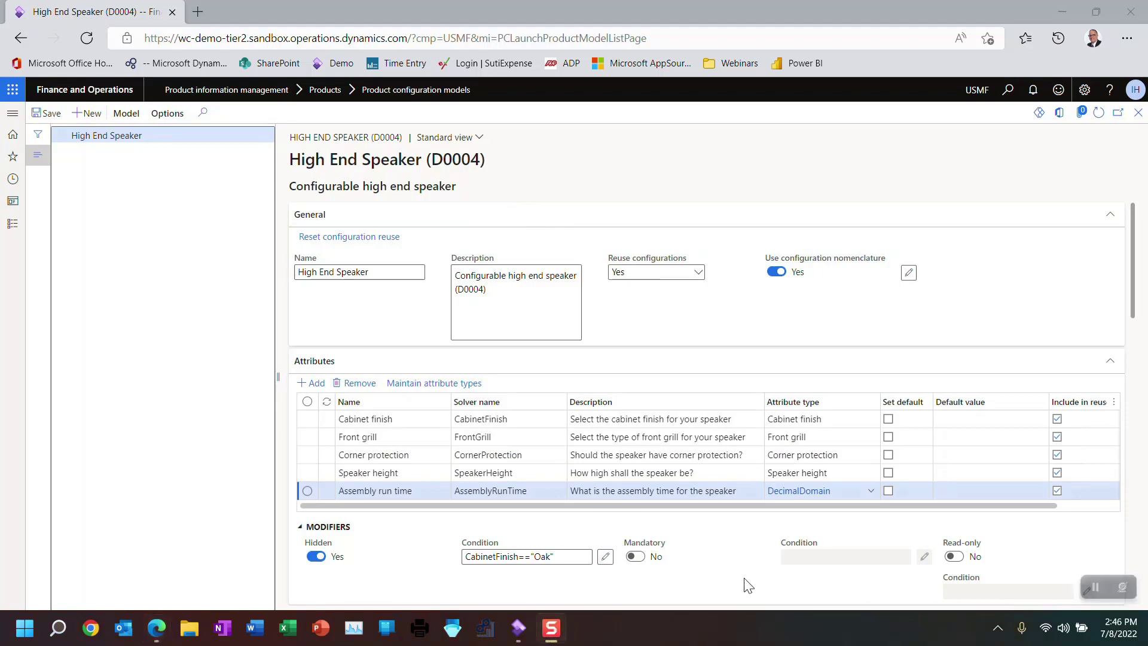
Step: Set the Hidden modifier of the Assembly run time attribute back to No
{"action": "left_click", "coordinate": [316, 557]}
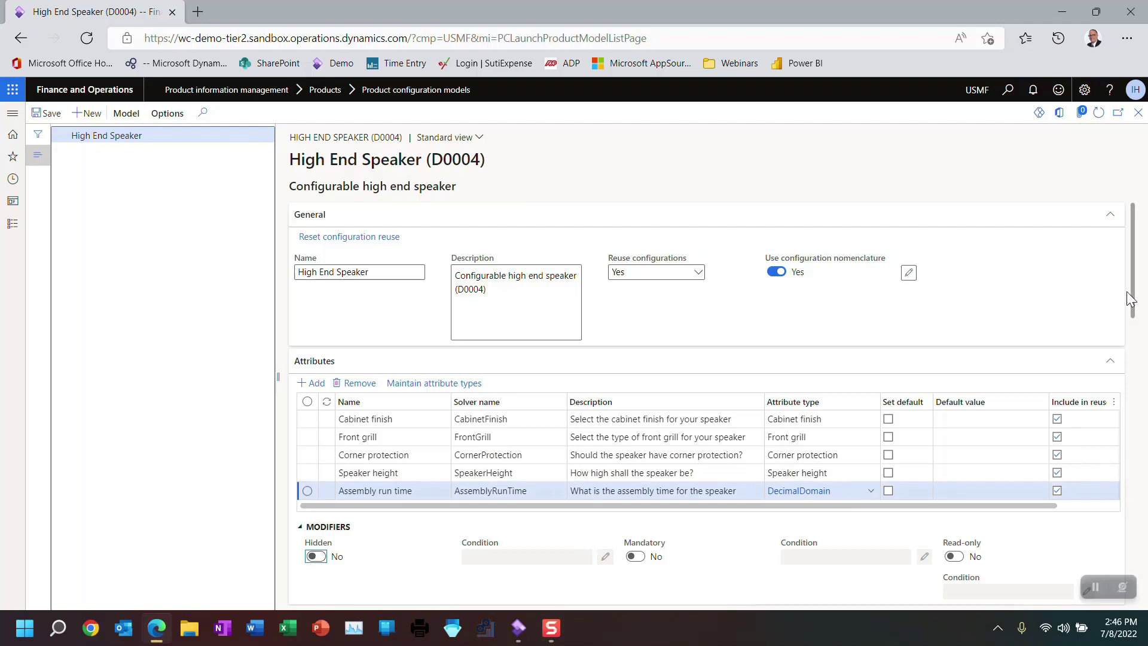
Step: Collapse every section below General except Constraints on the High End Speaker model, from Attributes down to Route operations
{"action": "left_click_drag", "start_coordinate": [1132, 304], "coordinate": [1131, 414]}
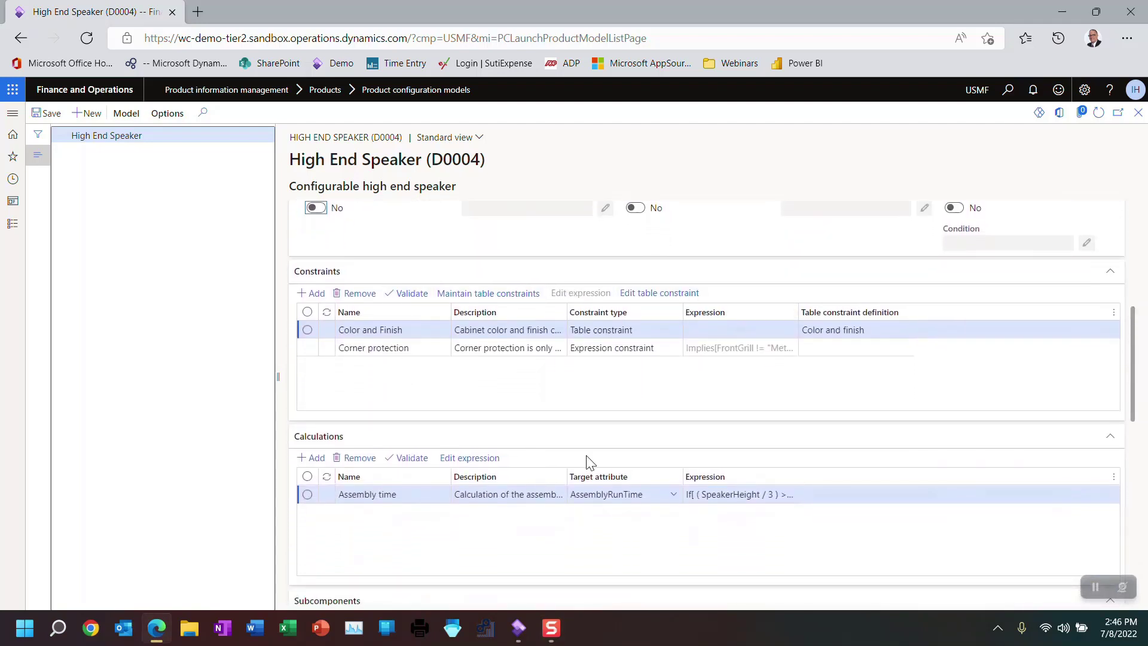
{"action": "left_click_drag", "start_coordinate": [1138, 359], "coordinate": [1127, 557]}
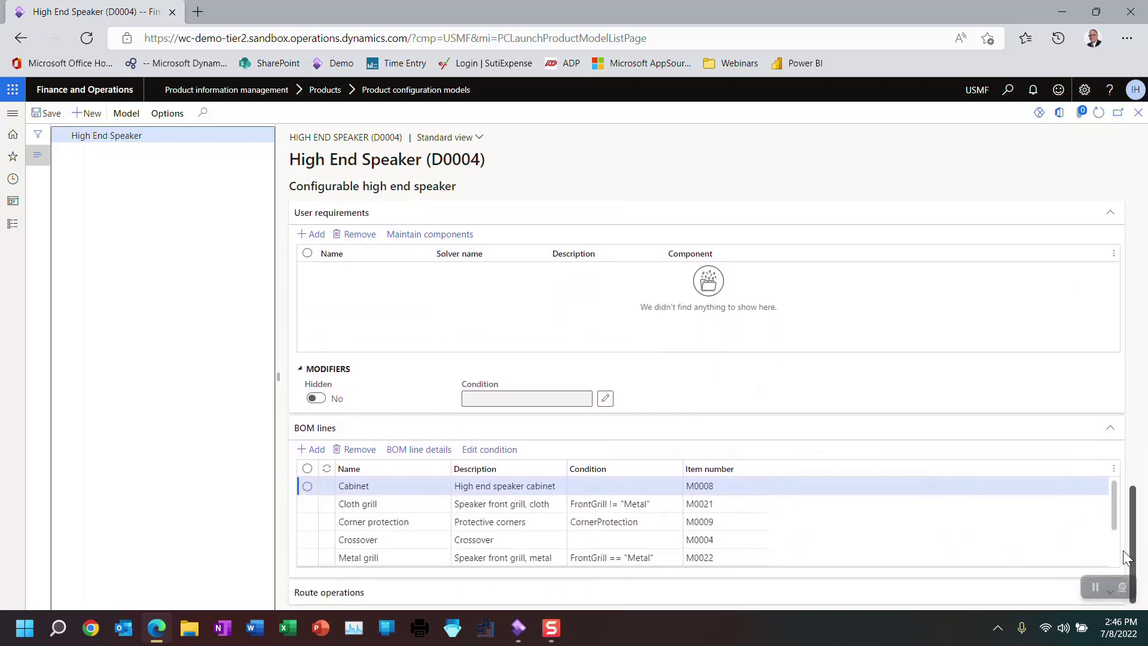
{"action": "left_click", "coordinate": [360, 601]}
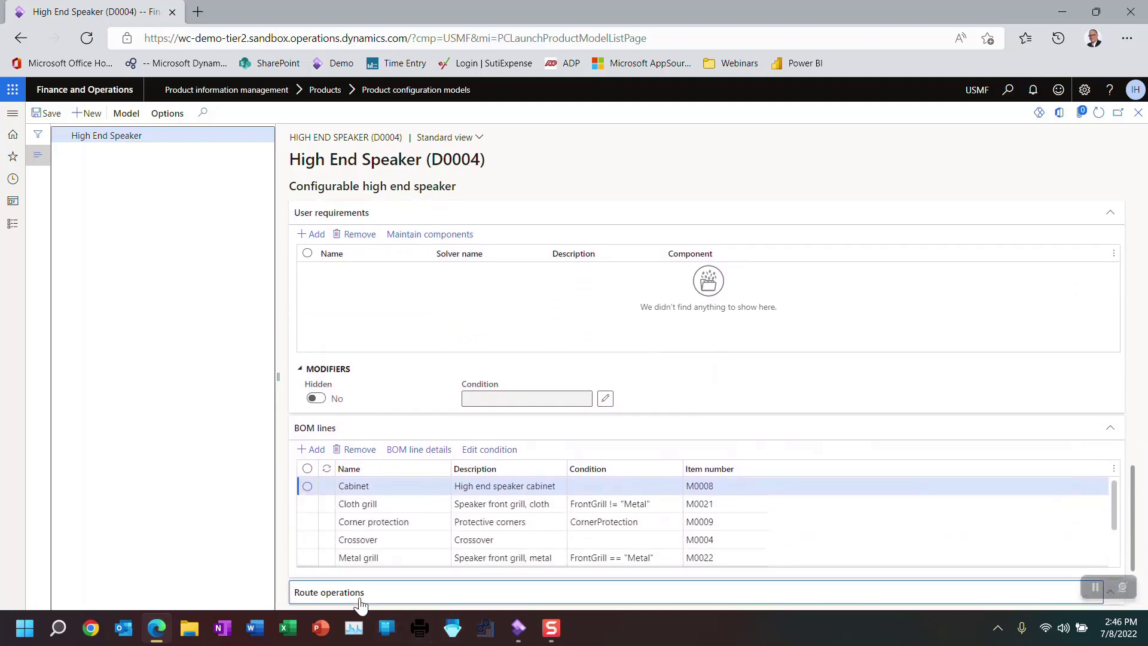
{"action": "left_click_drag", "start_coordinate": [1137, 533], "coordinate": [1079, 218]}
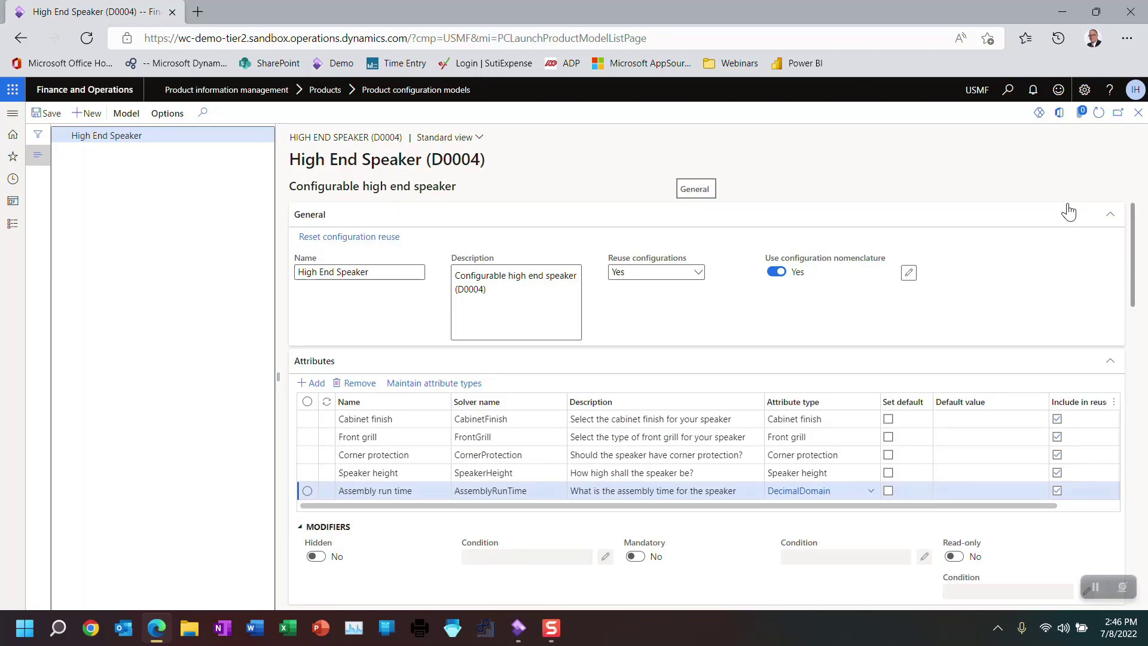
{"action": "left_click", "coordinate": [316, 365]}
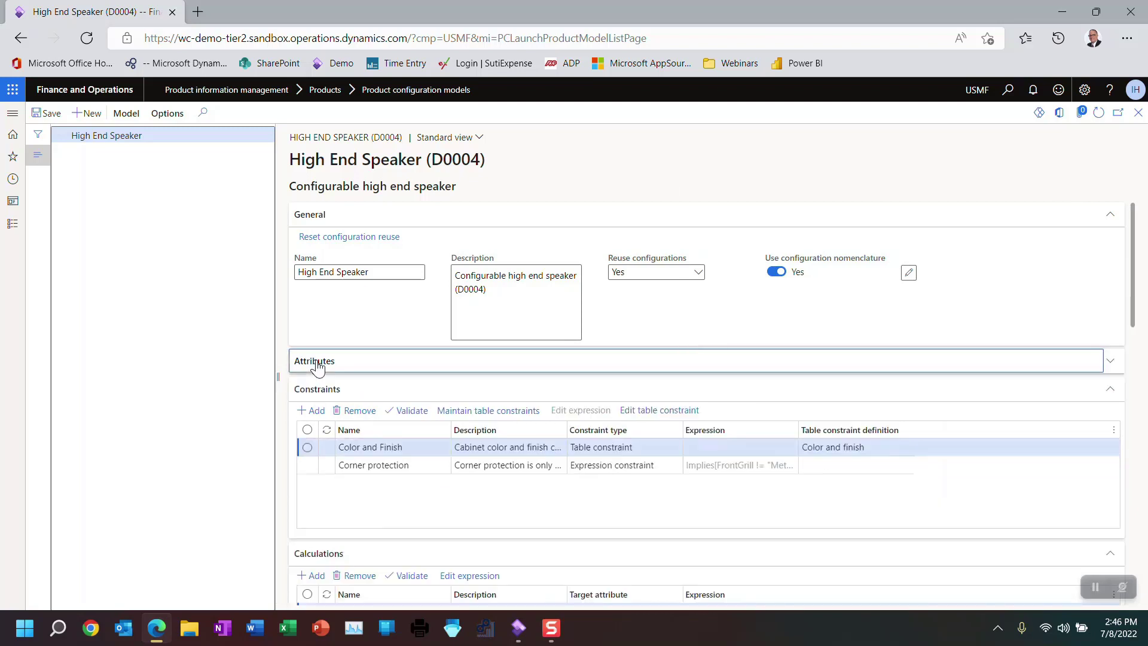
{"action": "left_click", "coordinate": [315, 561]}
{"action": "left_click", "coordinate": [394, 589]}
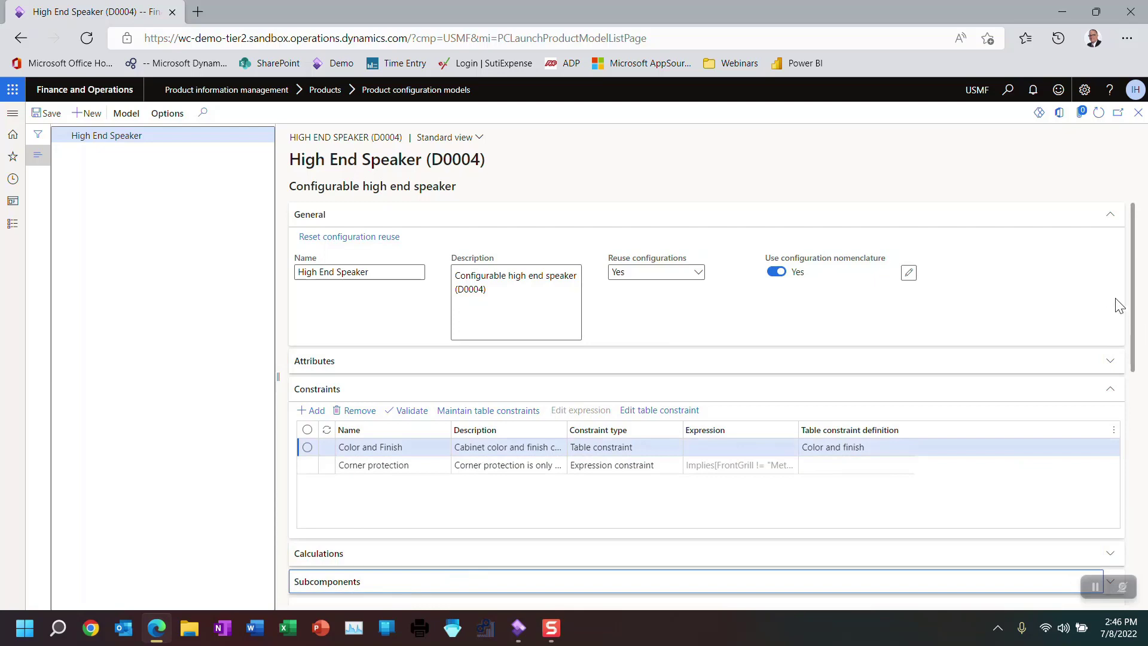
{"action": "scroll", "coordinate": [1113, 406], "scroll_direction": "down", "scroll_amount": 3}
{"action": "scroll", "coordinate": [1112, 407], "scroll_direction": "down", "scroll_amount": 5}
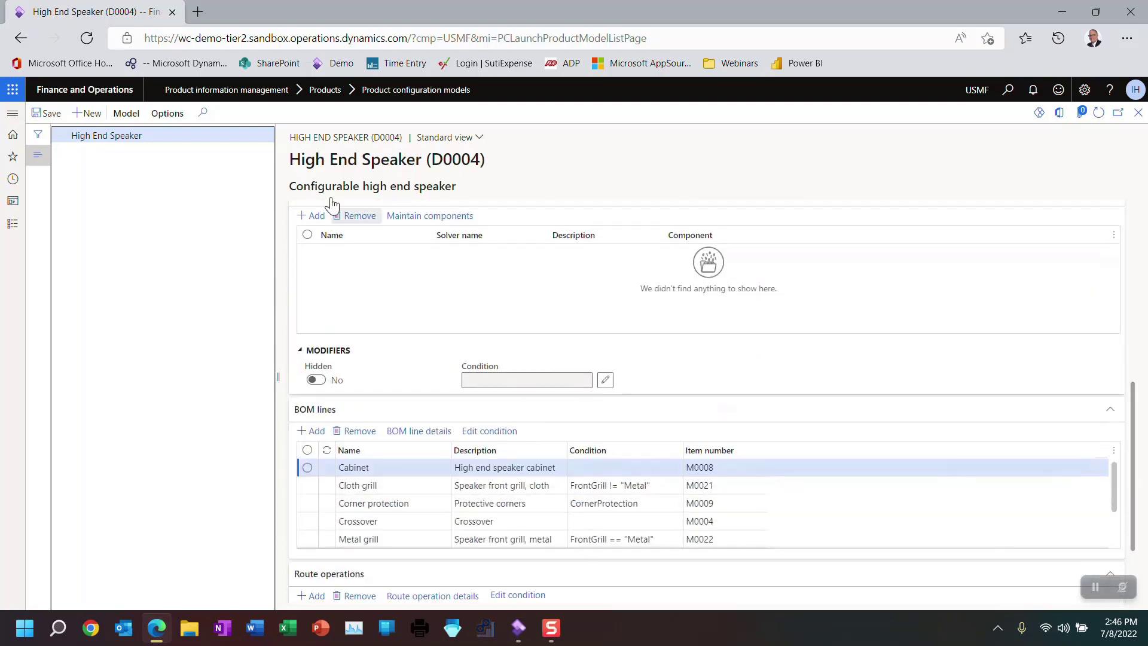
{"action": "left_click", "coordinate": [324, 413]}
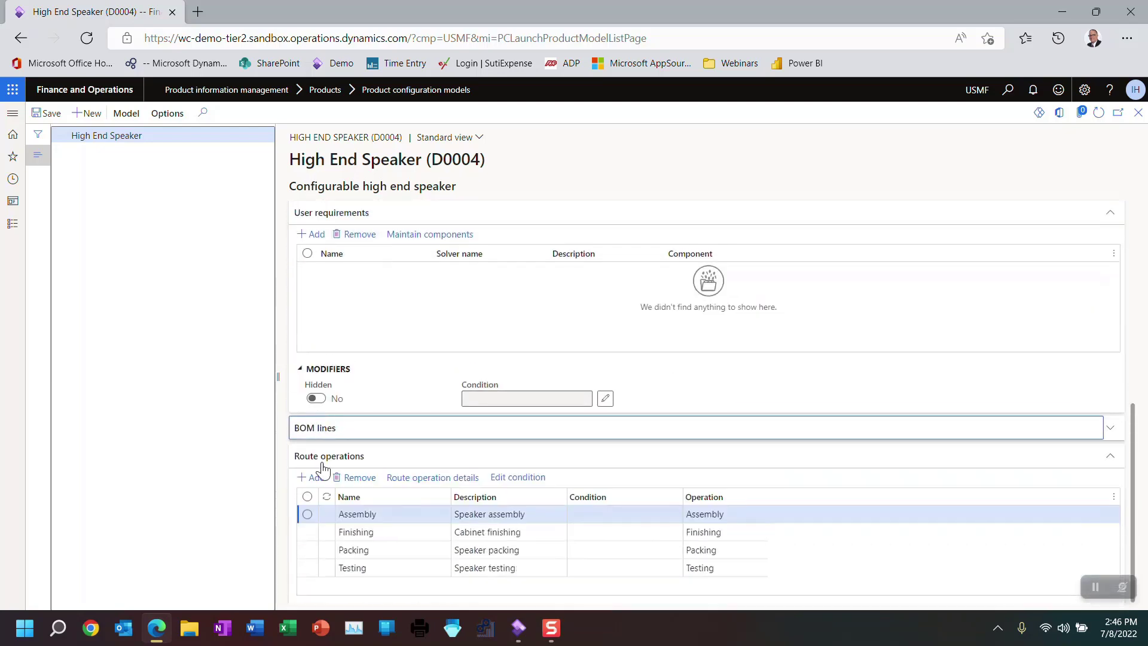
{"action": "left_click", "coordinate": [323, 462]}
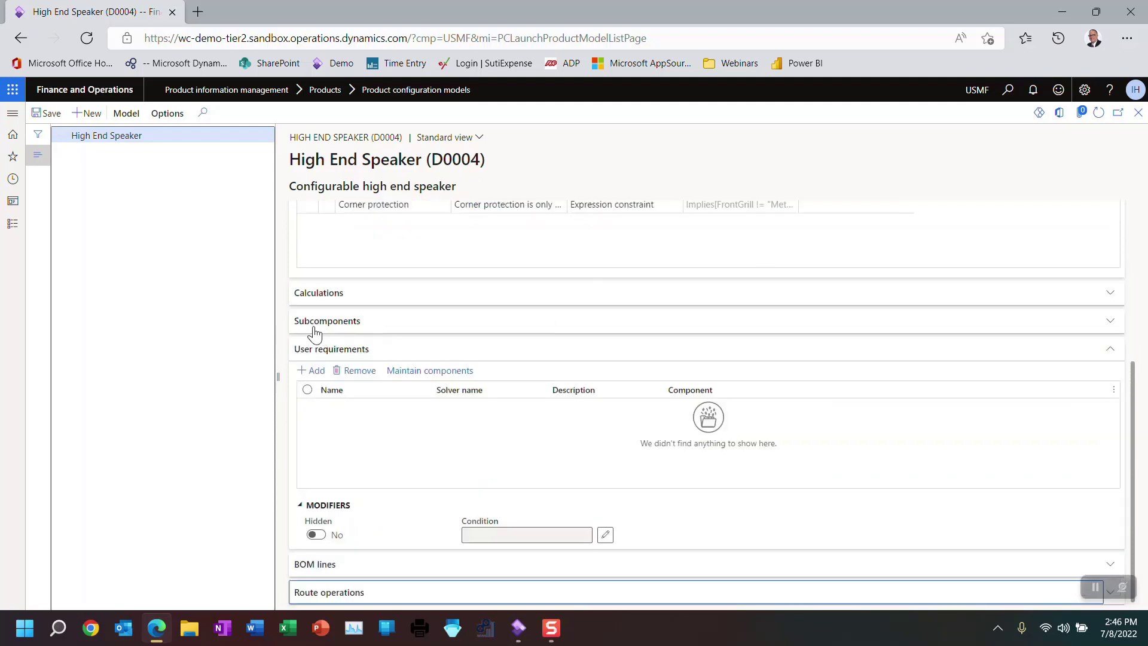
{"action": "left_click", "coordinate": [327, 356]}
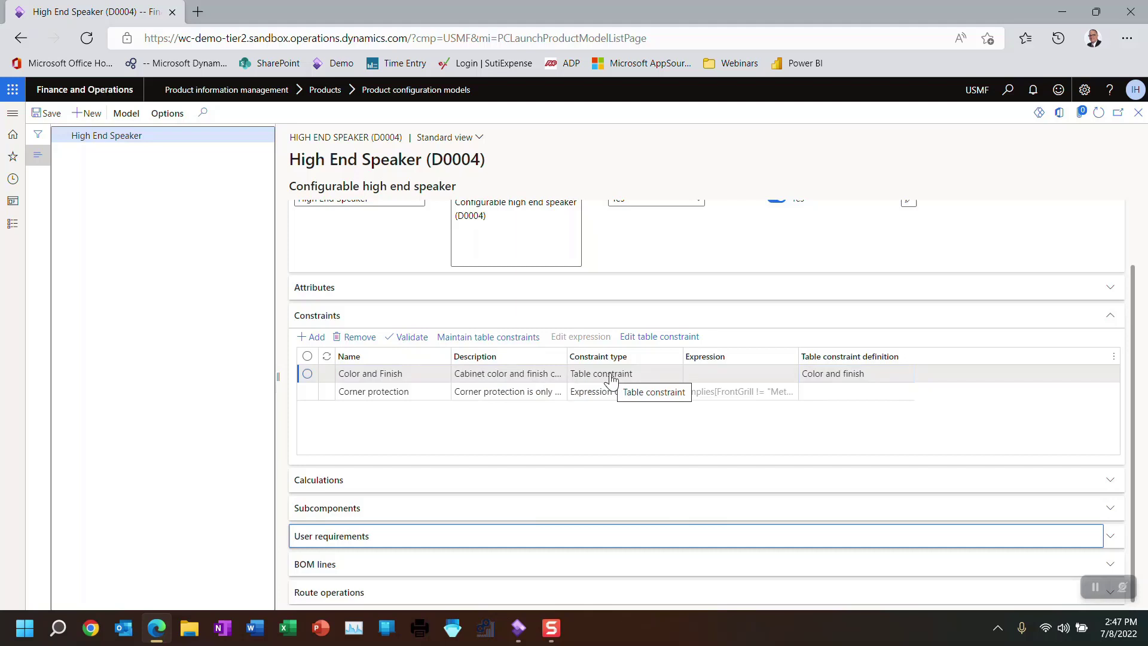
{"action": "left_click", "coordinate": [124, 114]}
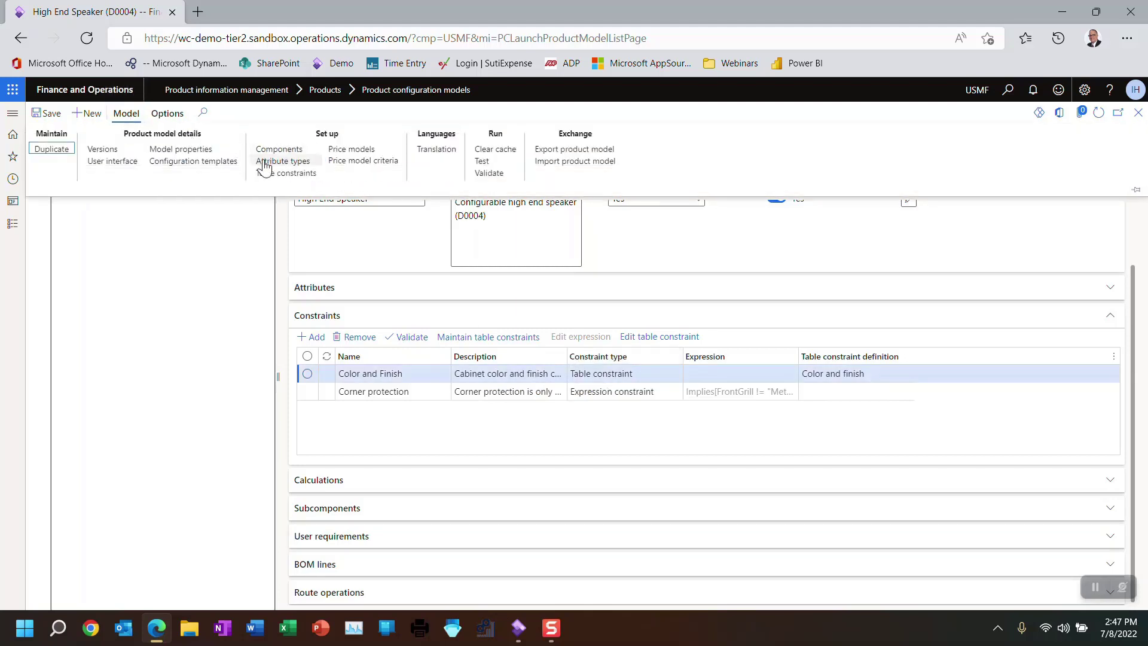
{"action": "left_click", "coordinate": [272, 173]}
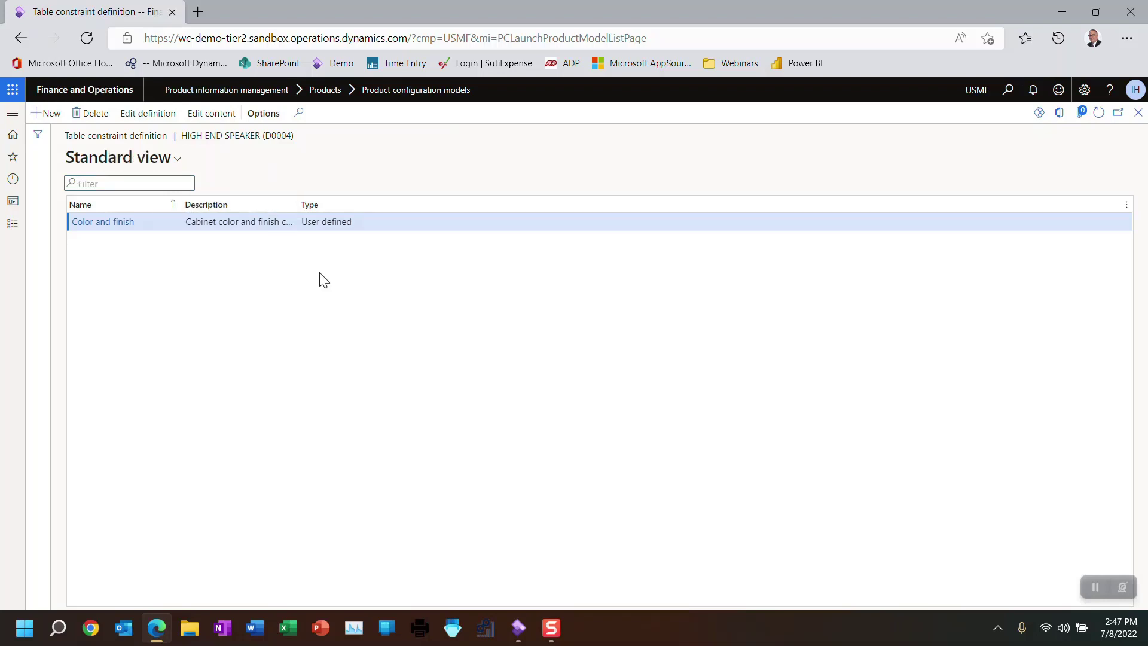
{"action": "key", "text": "Escape"}
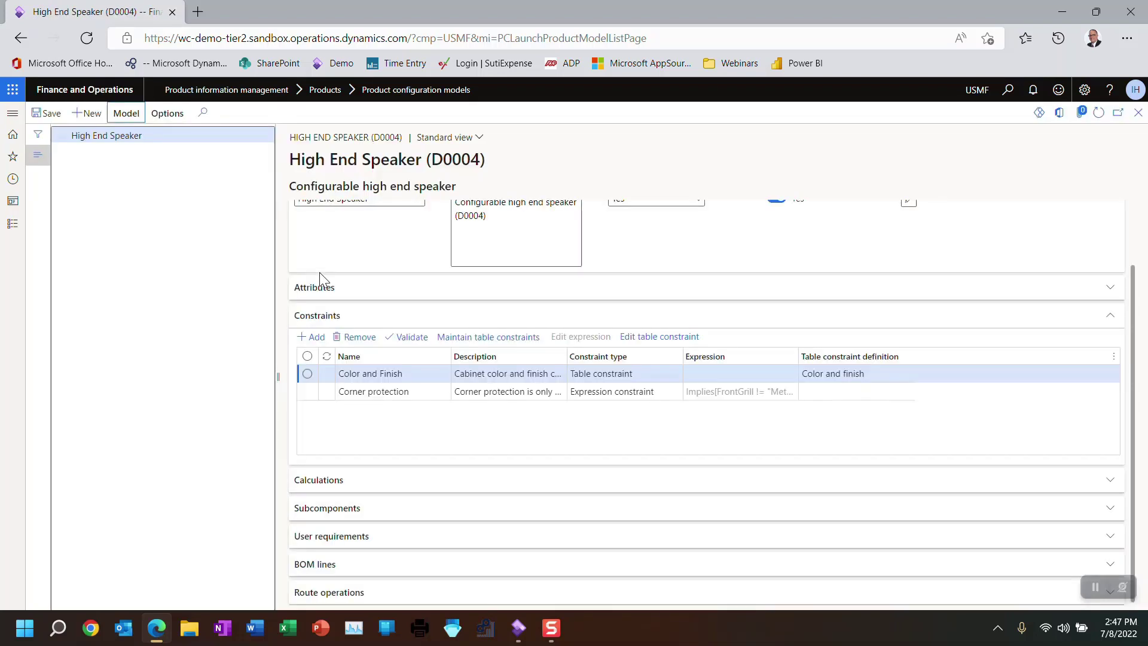
Step: Open the model's Color and finish table constraint to view its definition, and return to its allowed finish and grill combinations
{"action": "left_click", "coordinate": [126, 115]}
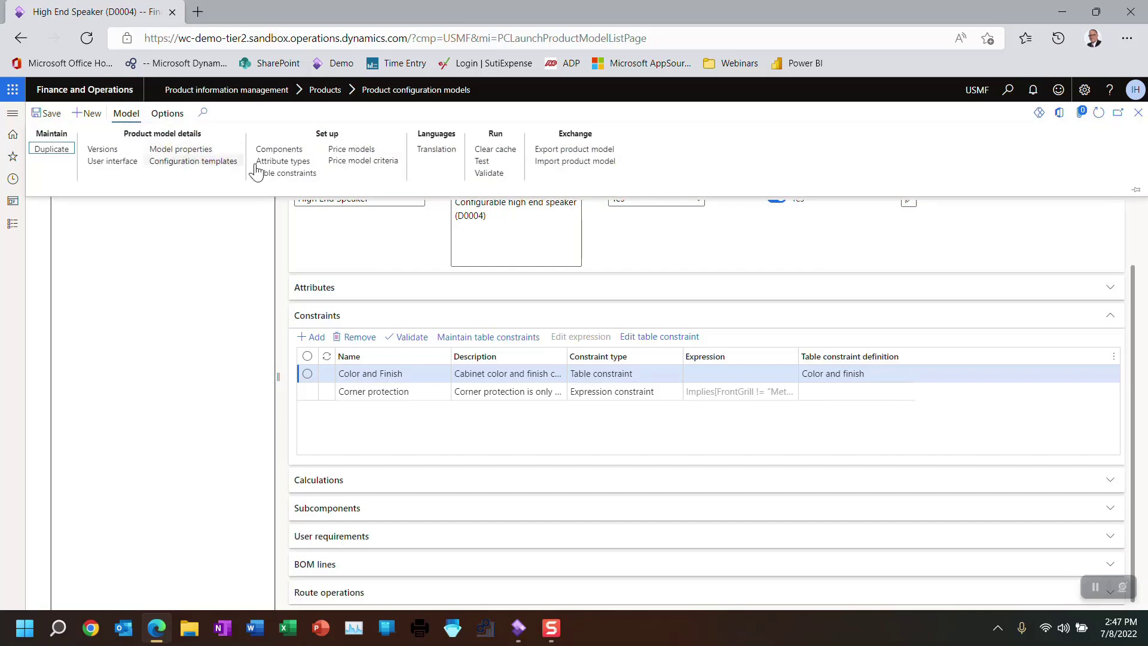
{"action": "left_click", "coordinate": [293, 174]}
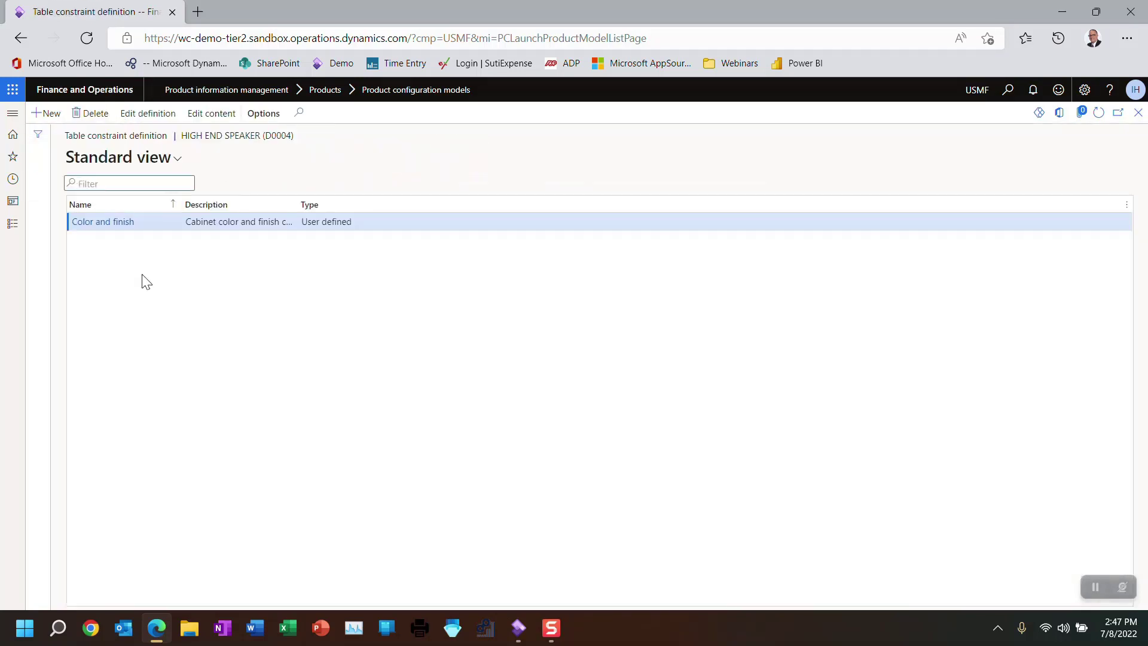
{"action": "left_click", "coordinate": [134, 115]}
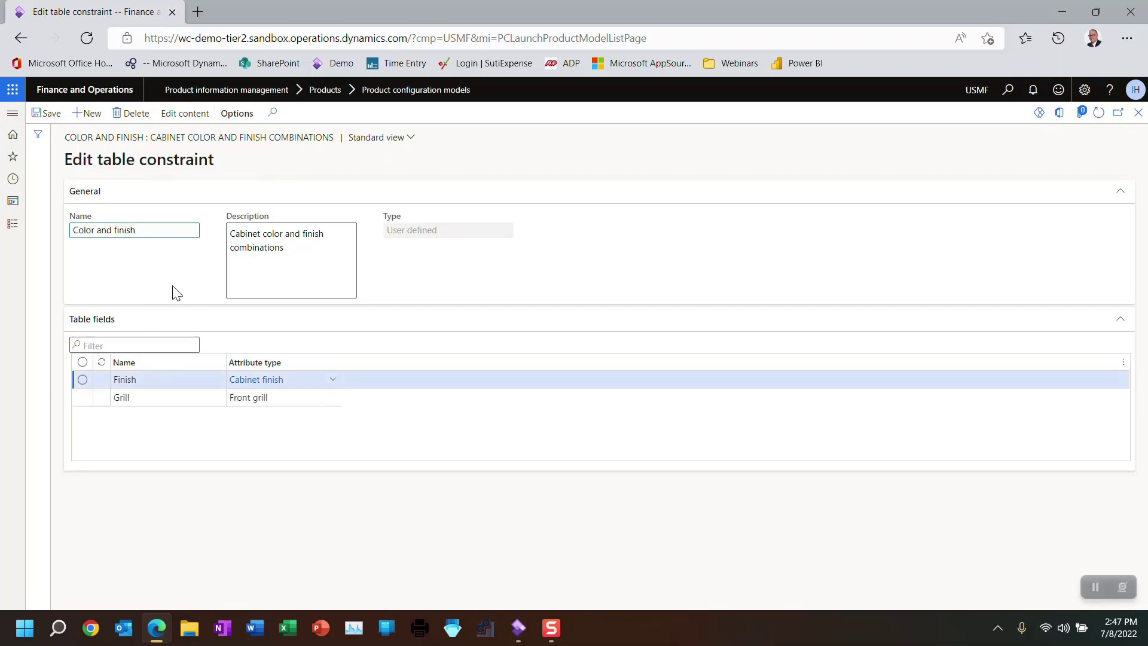
{"action": "left_click", "coordinate": [186, 113]}
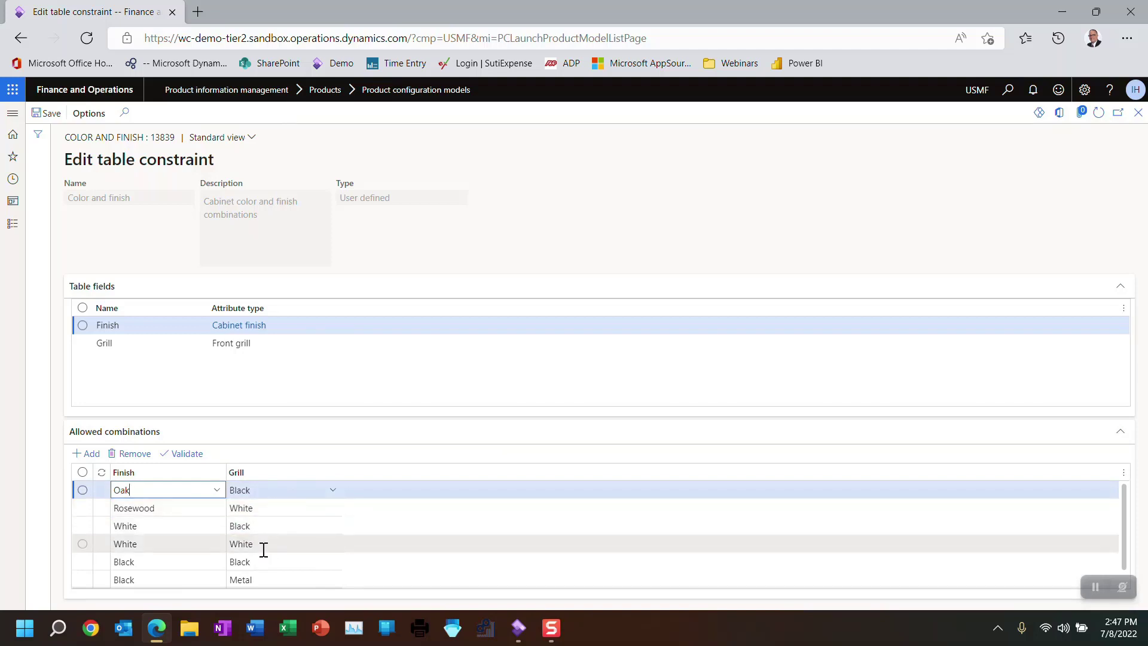
{"action": "key", "text": "Escape"}
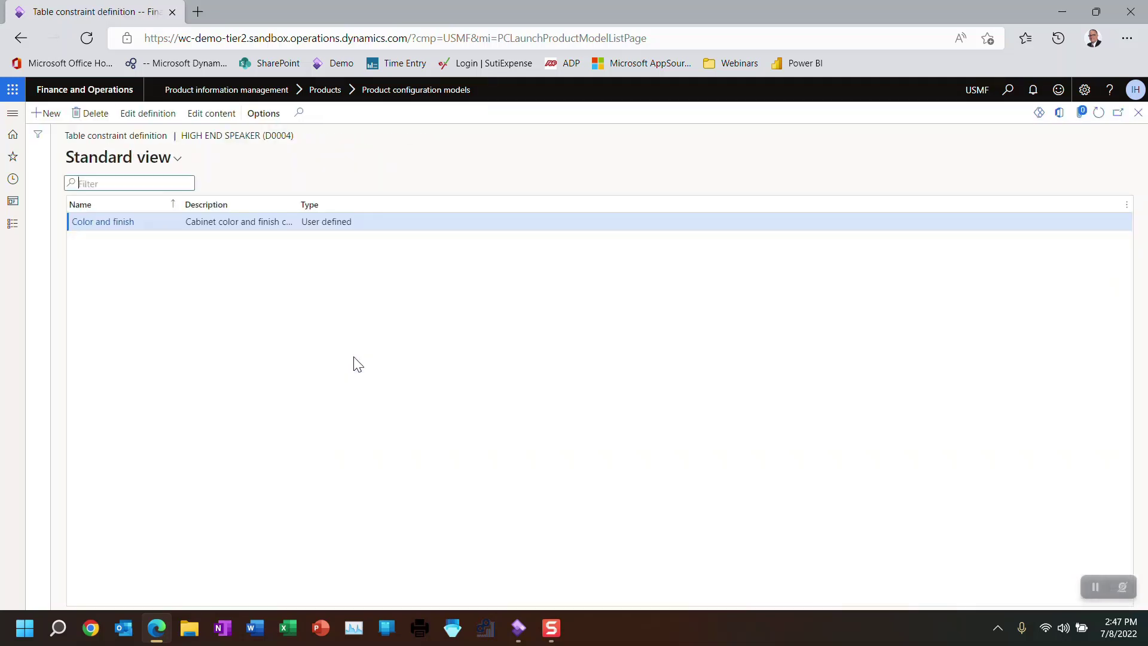
{"action": "left_click", "coordinate": [212, 114]}
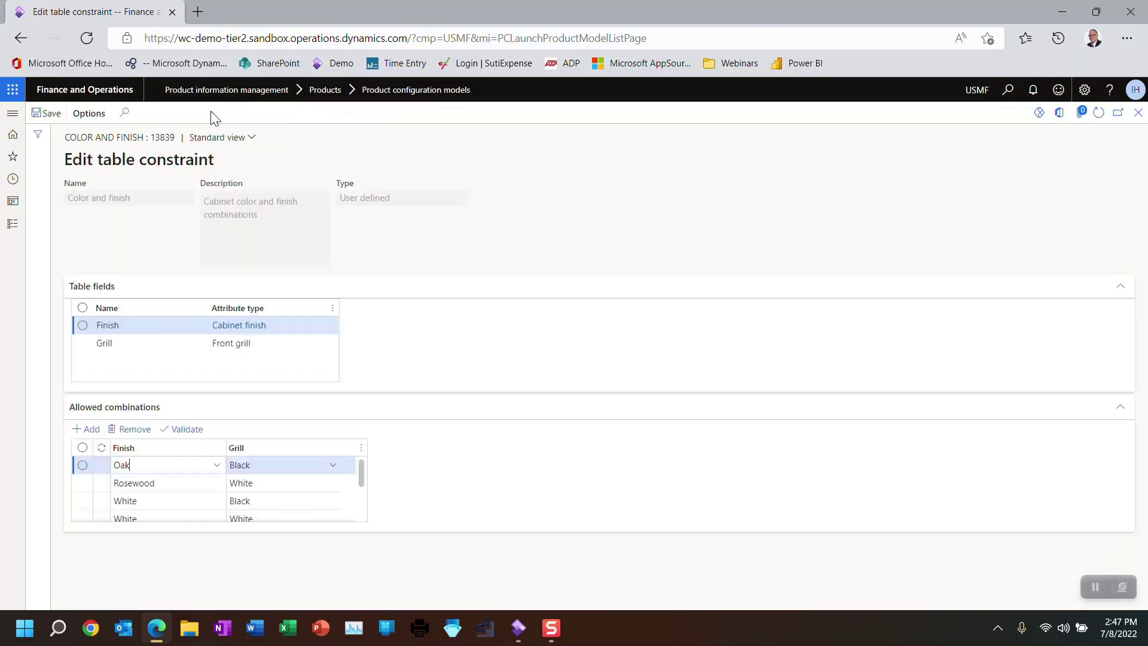
Step: Duplicate the browser tab, open High End Speaker (D0004) in the copy and start a test of the product model
{"action": "right_click", "coordinate": [103, 13]}
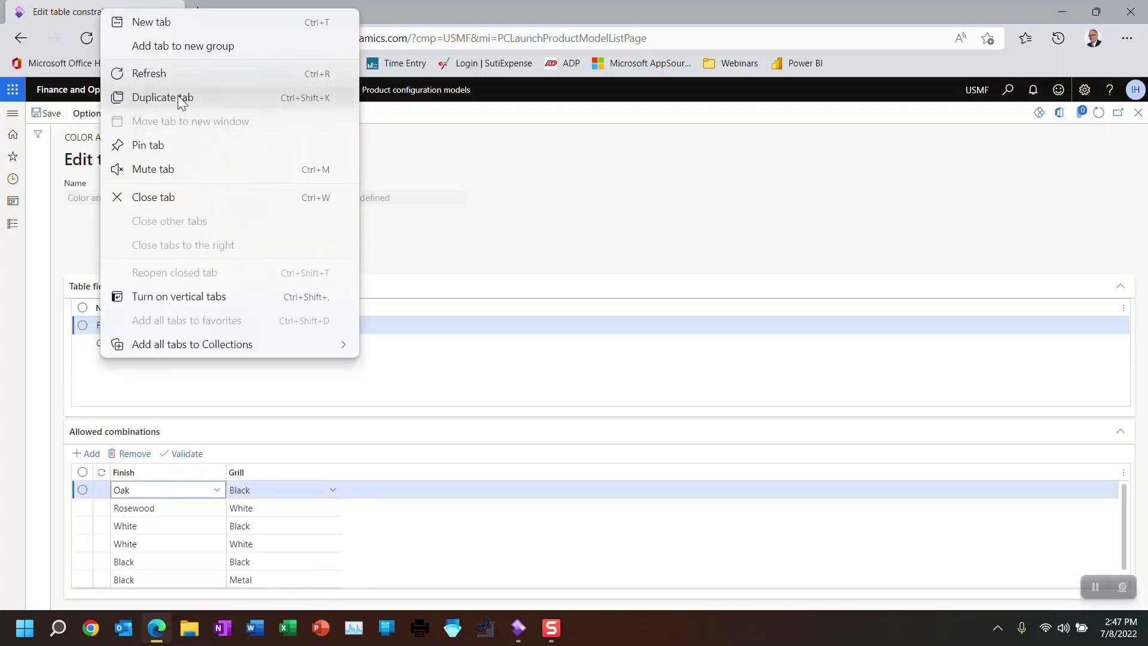
{"action": "left_click", "coordinate": [181, 101]}
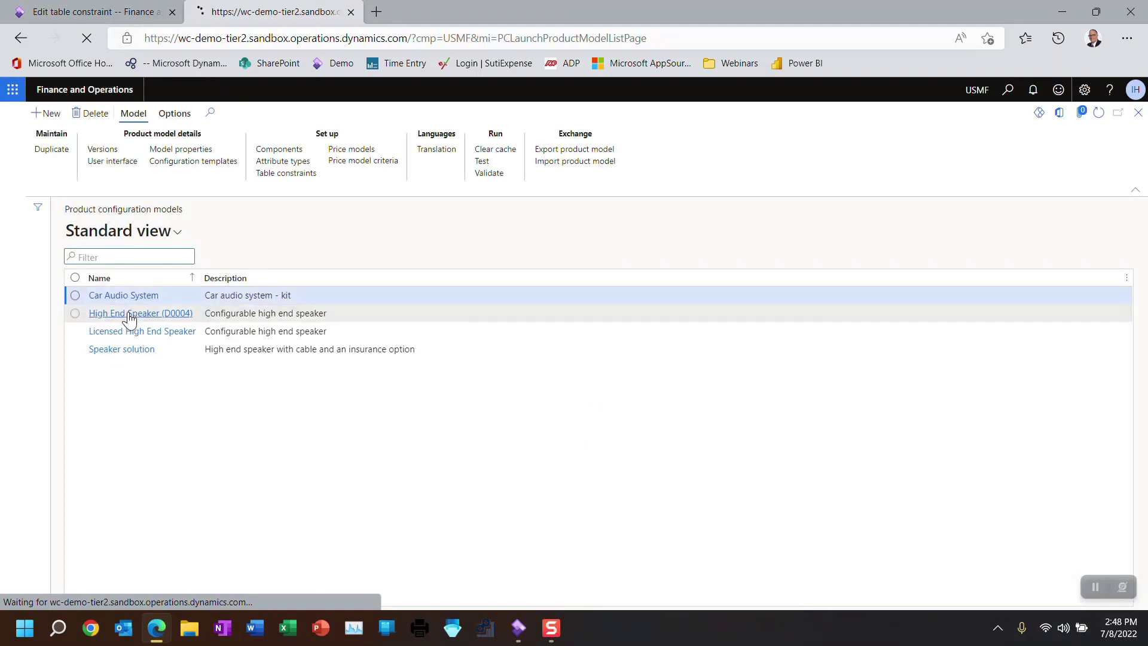
{"action": "left_click", "coordinate": [130, 315]}
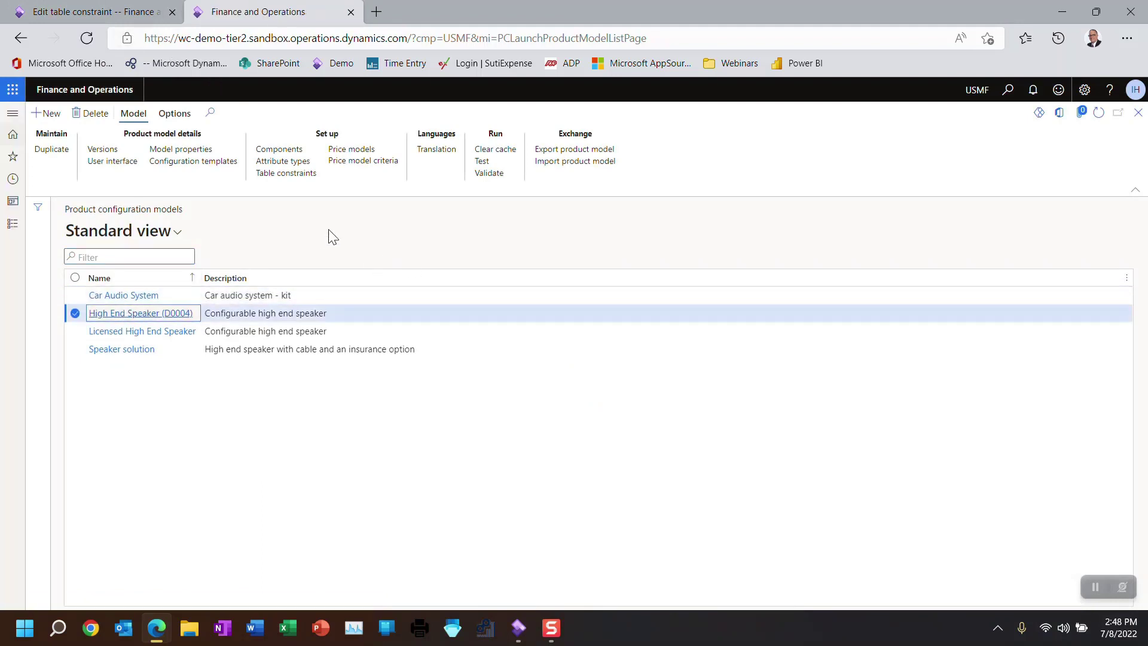
{"action": "left_click", "coordinate": [131, 316]}
{"action": "left_click", "coordinate": [127, 113]}
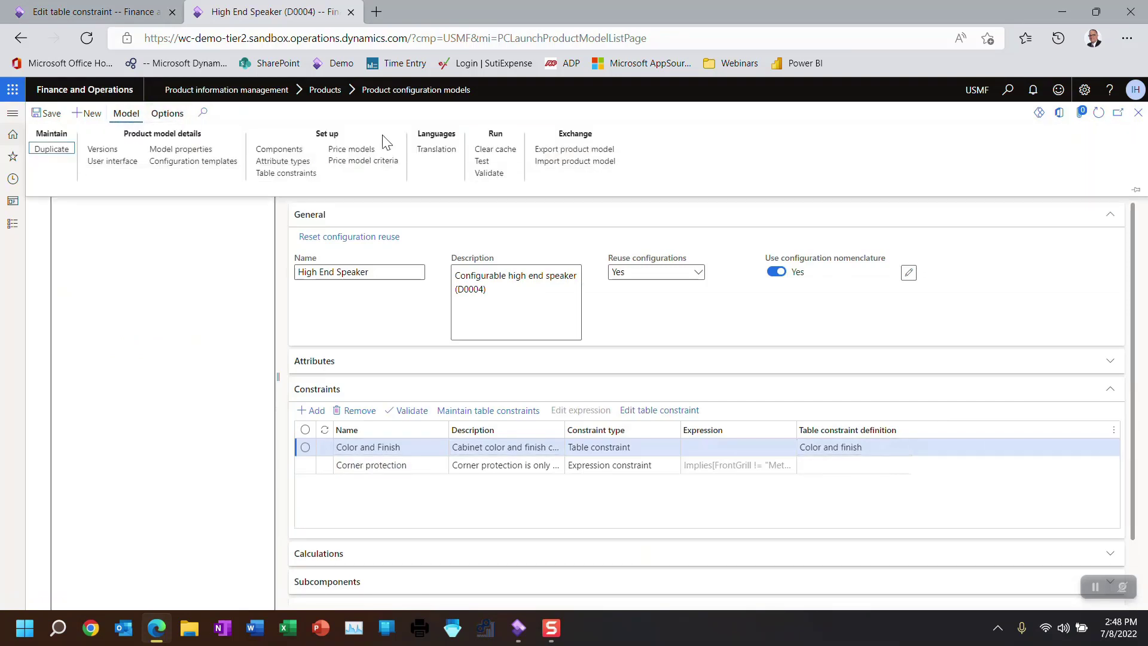
{"action": "left_click", "coordinate": [487, 167]}
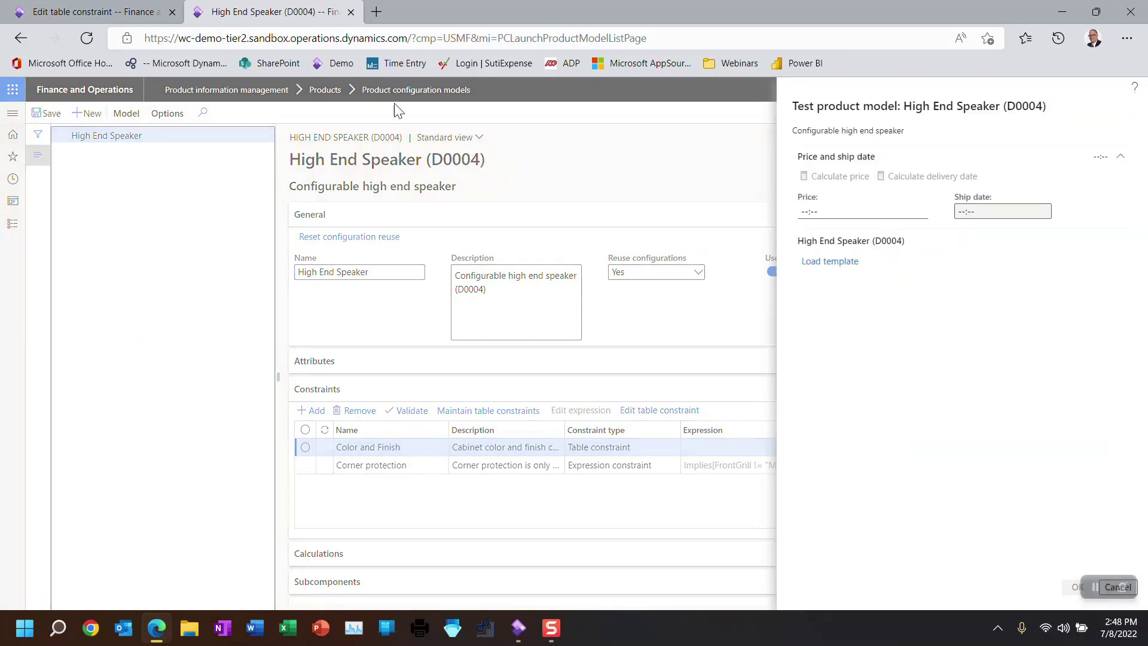
Step: Check the allowed combinations on the original tab, set the test's cabinet finish to Oak and inspect the front grill choices
{"action": "left_click", "coordinate": [64, 20]}
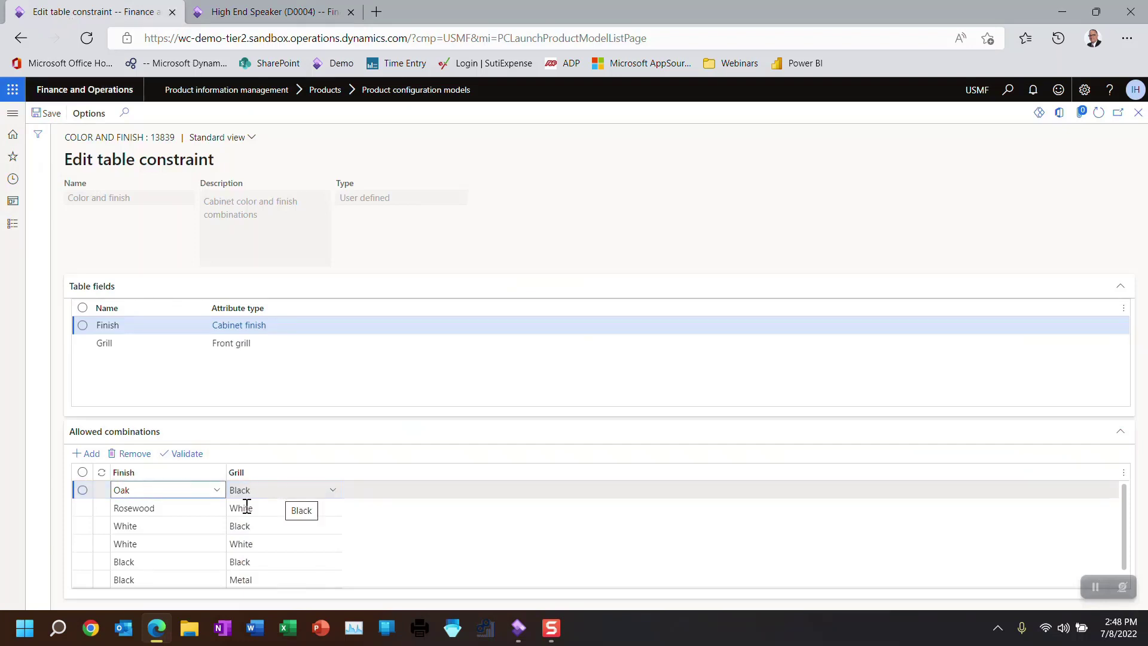
{"action": "left_click", "coordinate": [280, 16]}
{"action": "left_click", "coordinate": [1107, 332]}
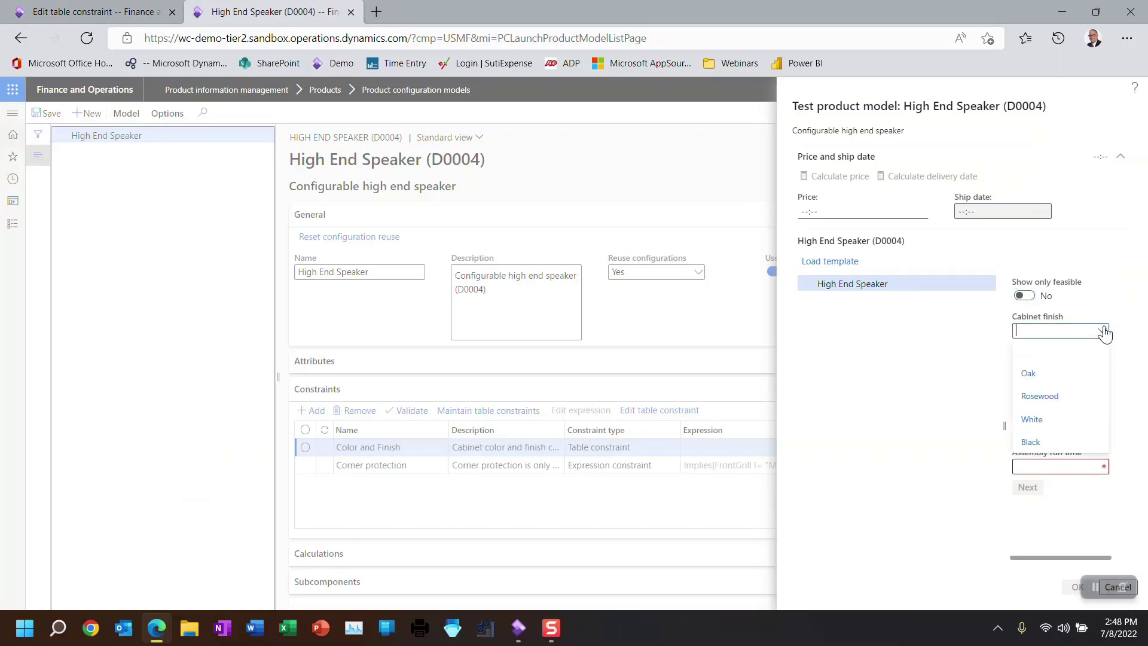
{"action": "left_click", "coordinate": [1025, 378]}
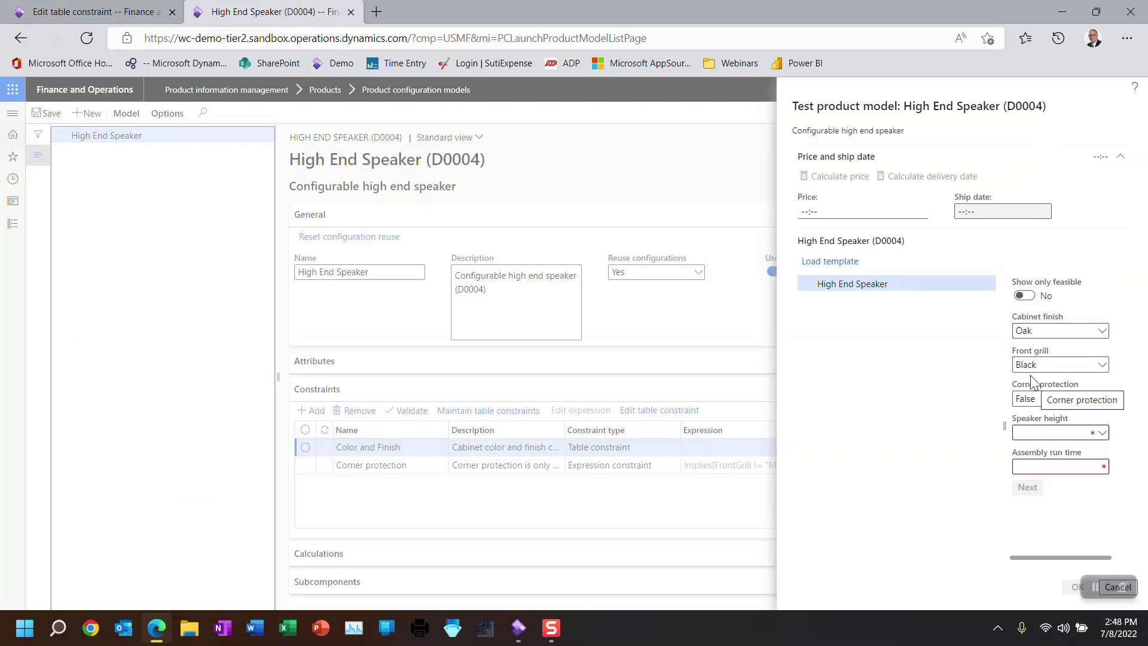
{"action": "left_click", "coordinate": [1103, 367]}
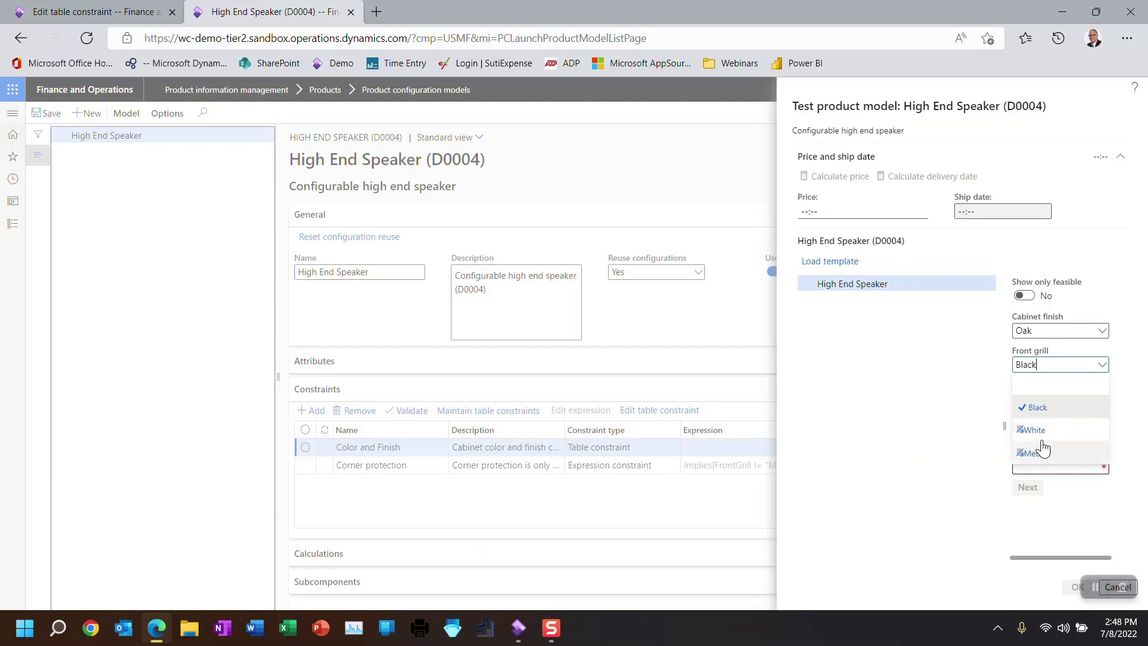
{"action": "left_click", "coordinate": [938, 409]}
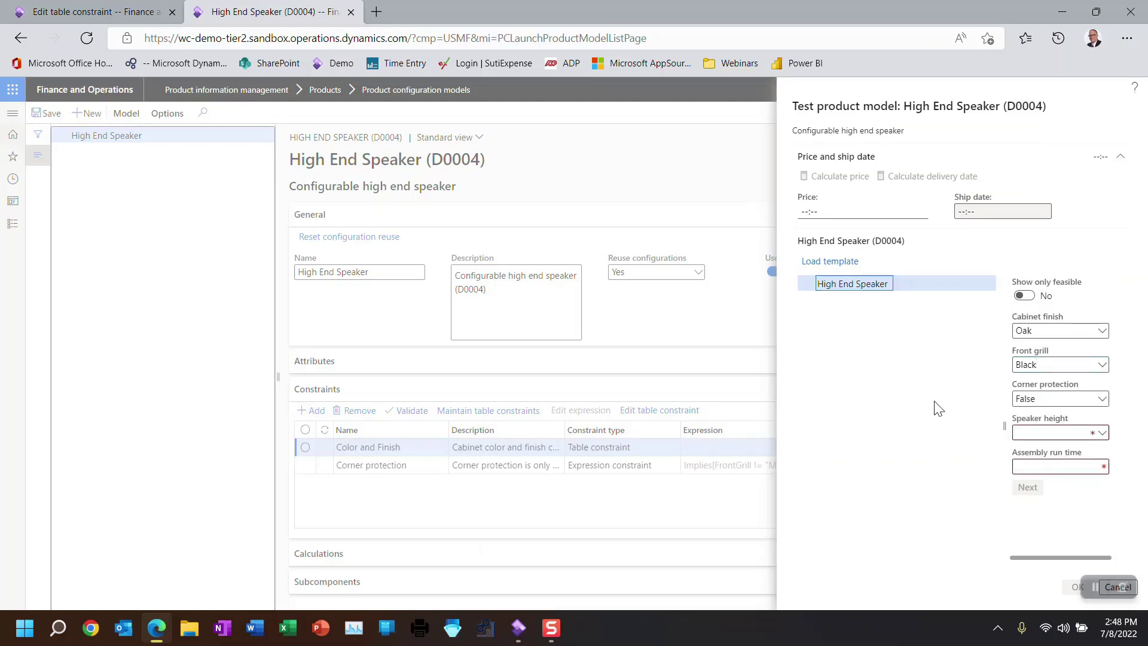
Step: Compare the front grill choices with Show only feasible set to Yes and again with it set to No
{"action": "left_click", "coordinate": [1024, 296]}
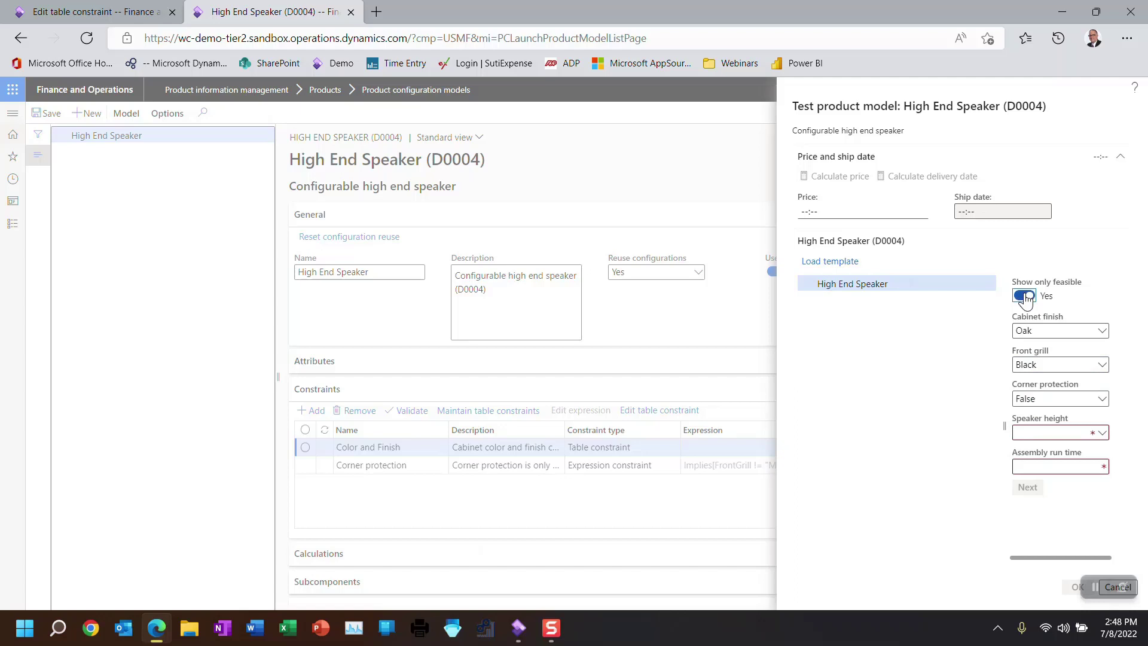
{"action": "left_click", "coordinate": [1104, 366]}
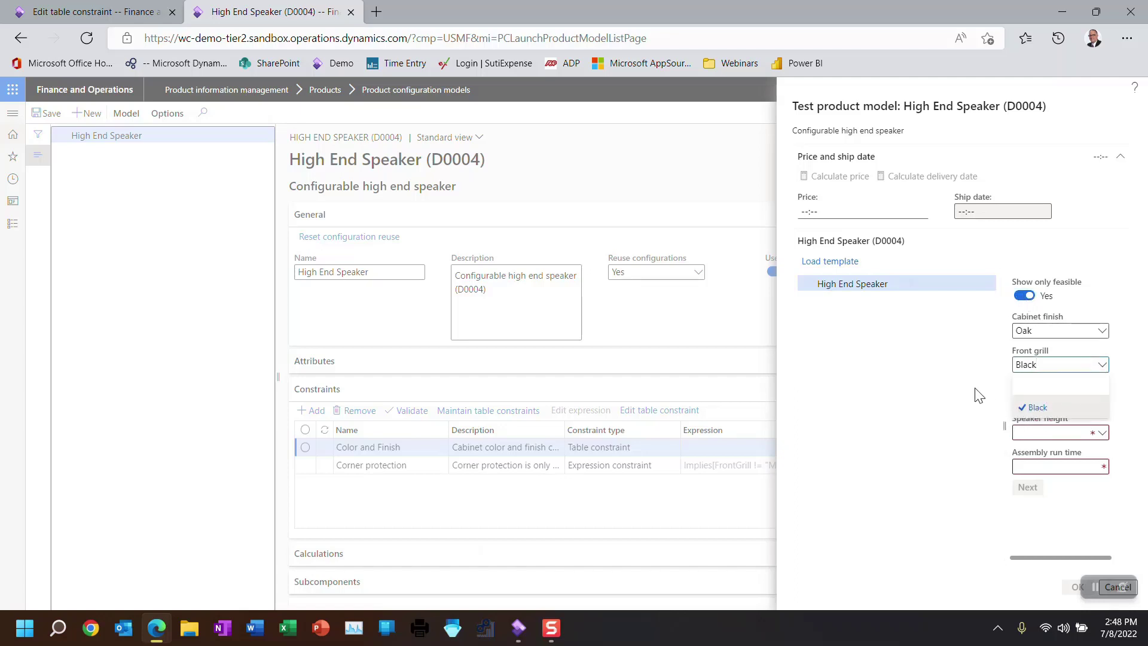
{"action": "left_click", "coordinate": [1025, 299]}
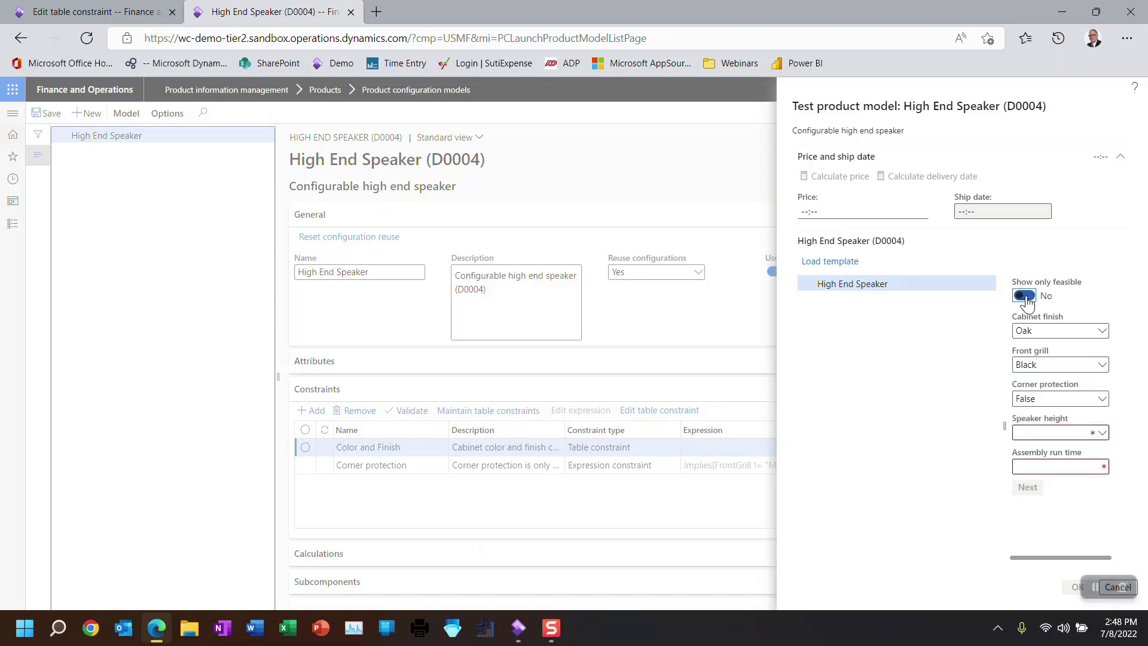
{"action": "left_click", "coordinate": [1103, 365]}
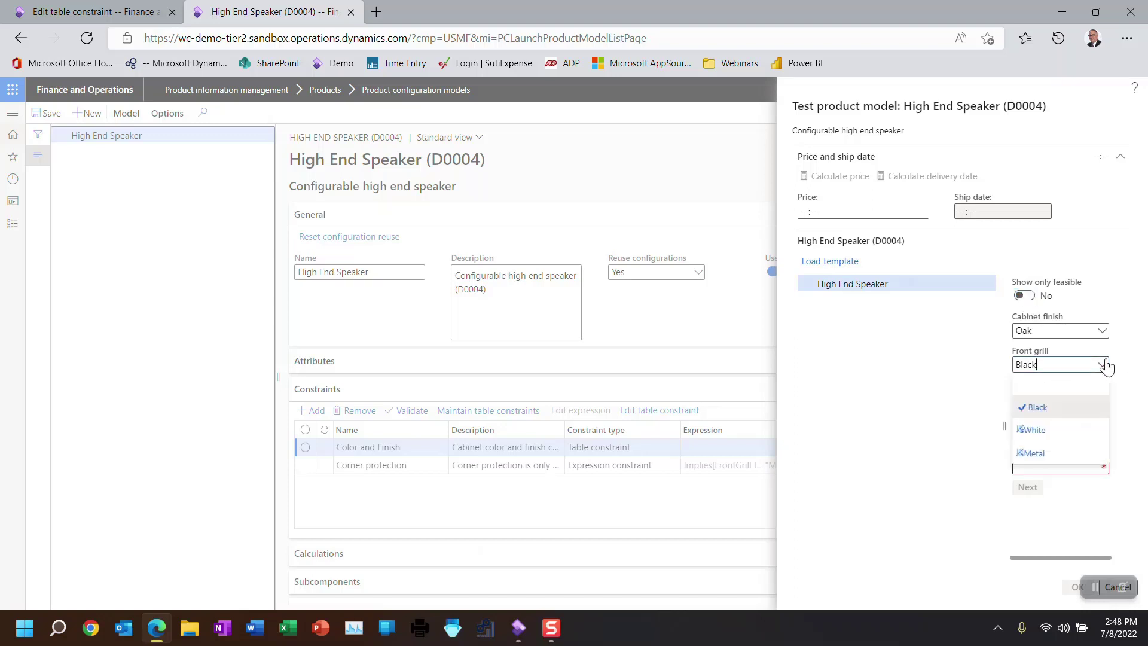
{"action": "left_click", "coordinate": [1027, 288]}
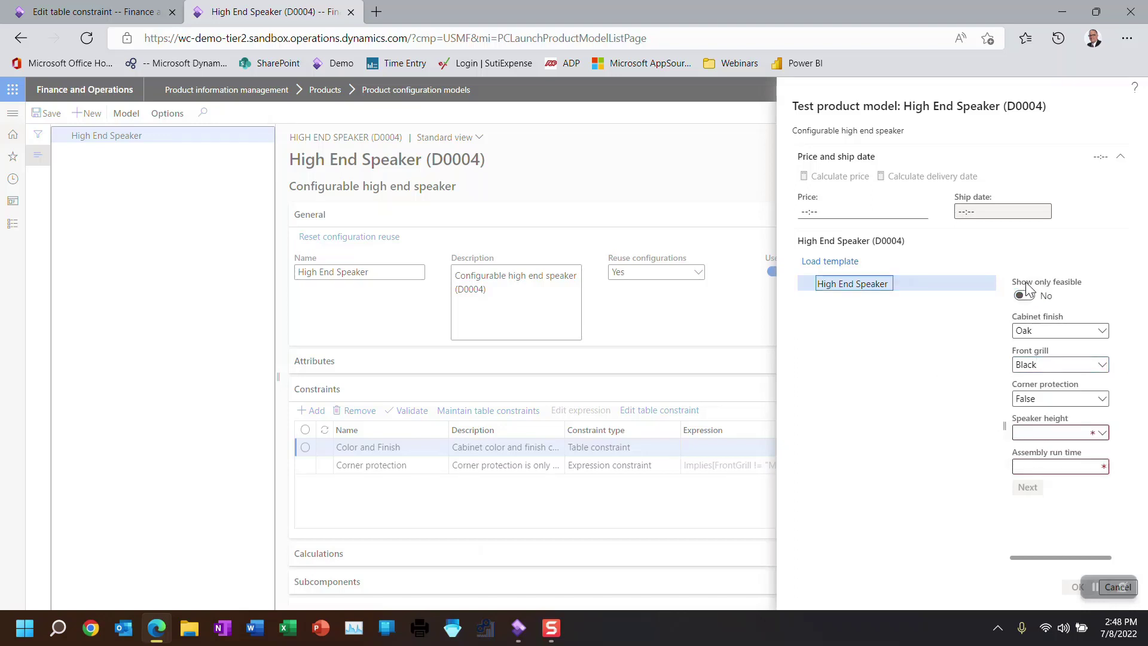
Step: Set the test's cabinet finish to White, inspect the front grill choices and close the product model test
{"action": "left_click", "coordinate": [1103, 331]}
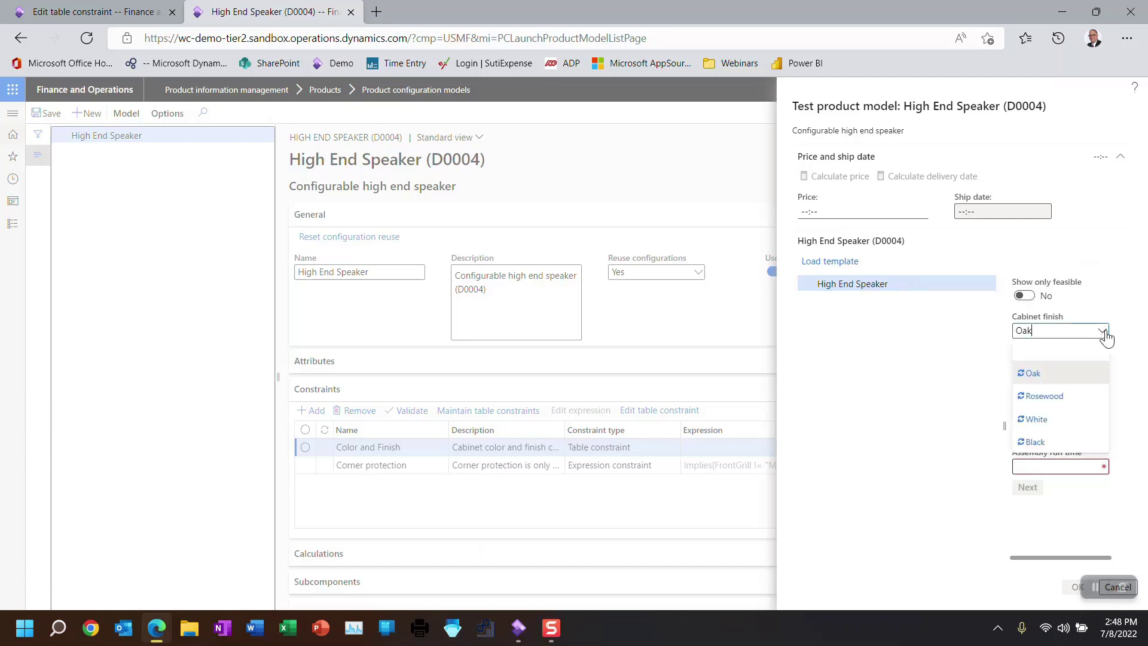
{"action": "left_click", "coordinate": [1039, 418]}
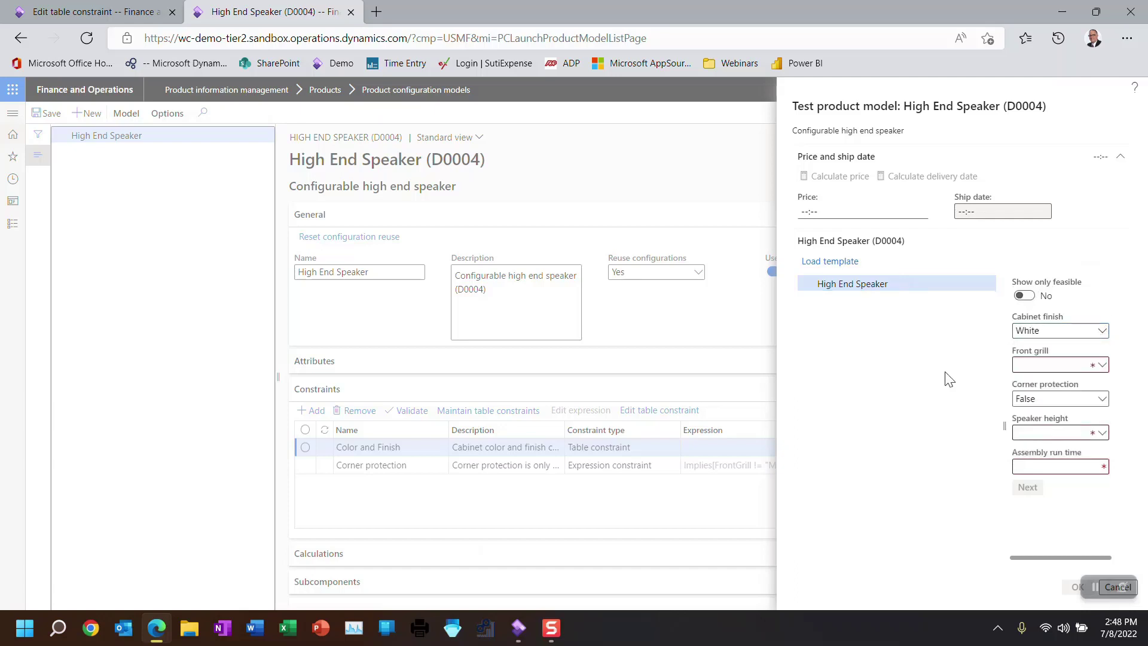
{"action": "left_click", "coordinate": [1102, 366]}
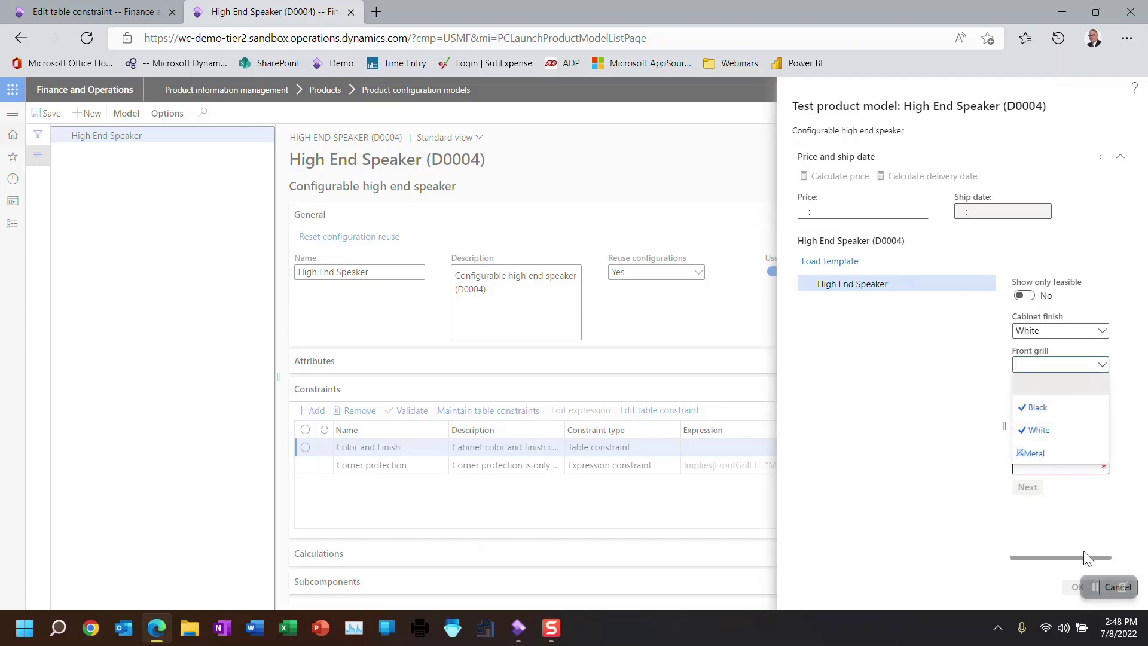
{"action": "left_click", "coordinate": [916, 498]}
{"action": "key", "text": "Escape"}
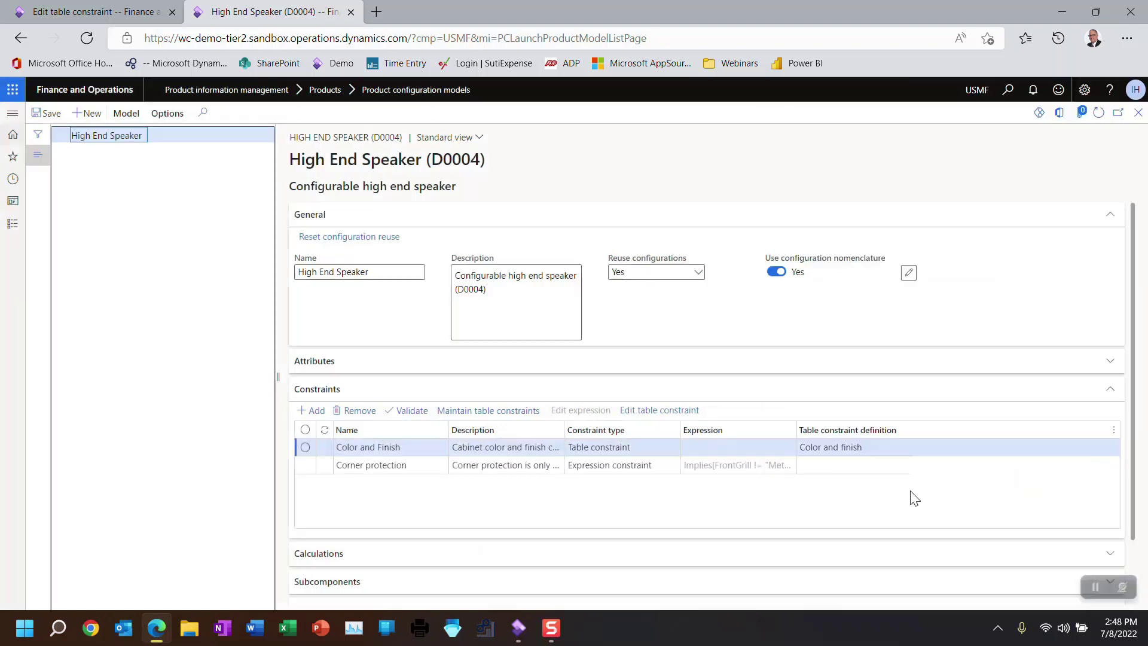
Step: Review the Corner protection constraint's expression and the symbols available for it, and return to the model
{"action": "left_click", "coordinate": [659, 472]}
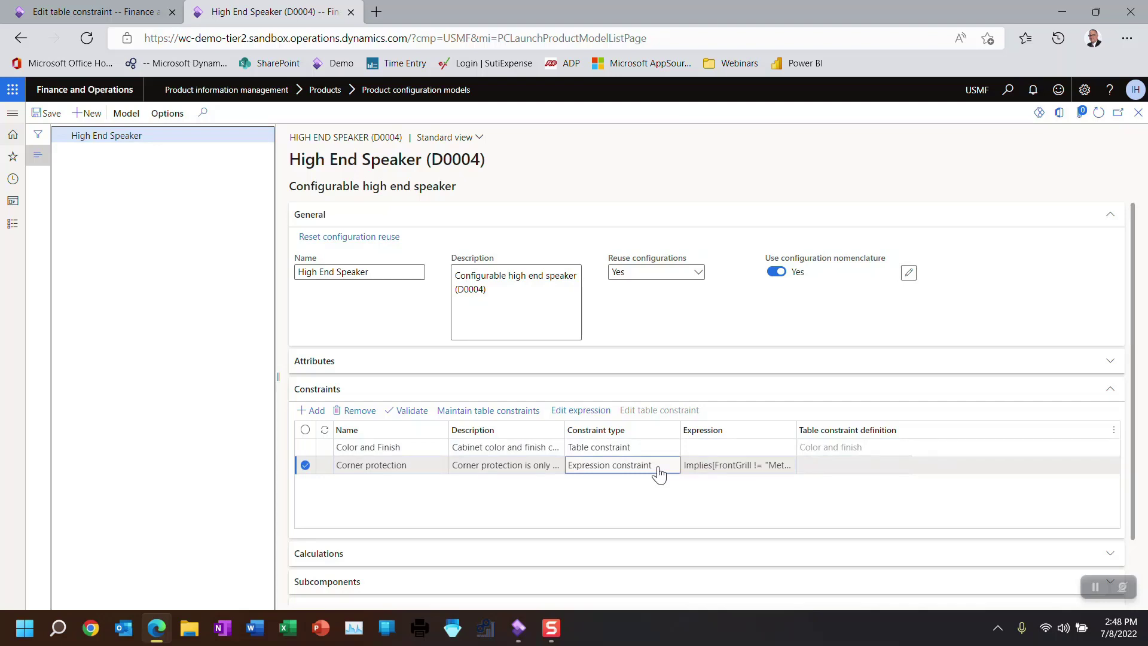
{"action": "left_click", "coordinate": [581, 411]}
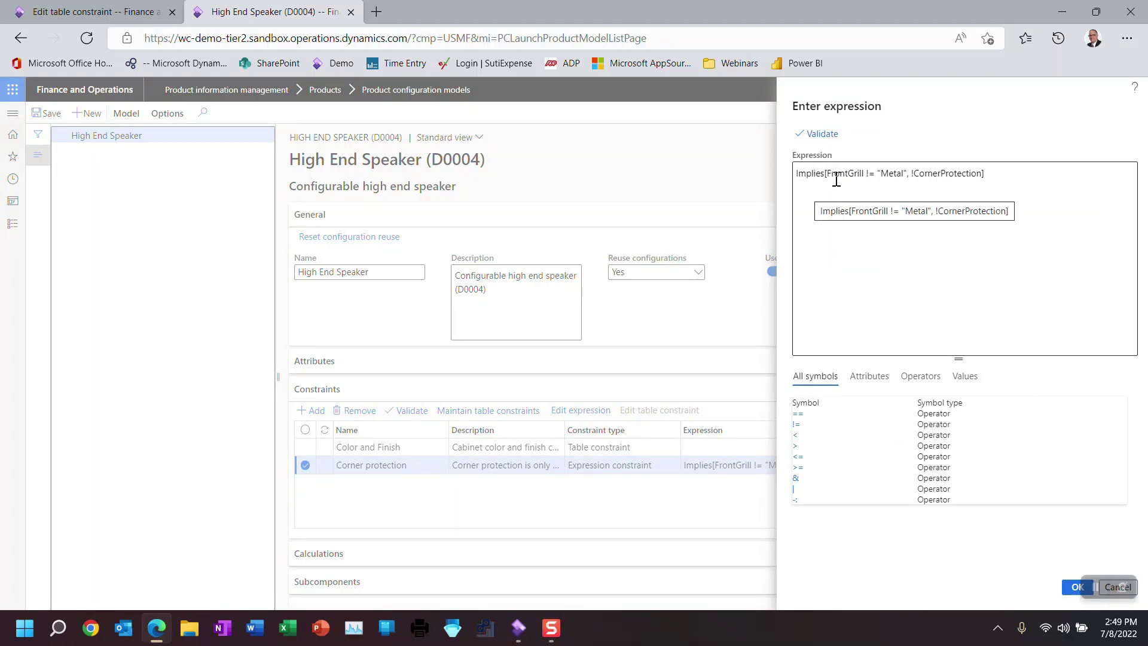
{"action": "left_click", "coordinate": [868, 377]}
{"action": "left_click", "coordinate": [825, 381]}
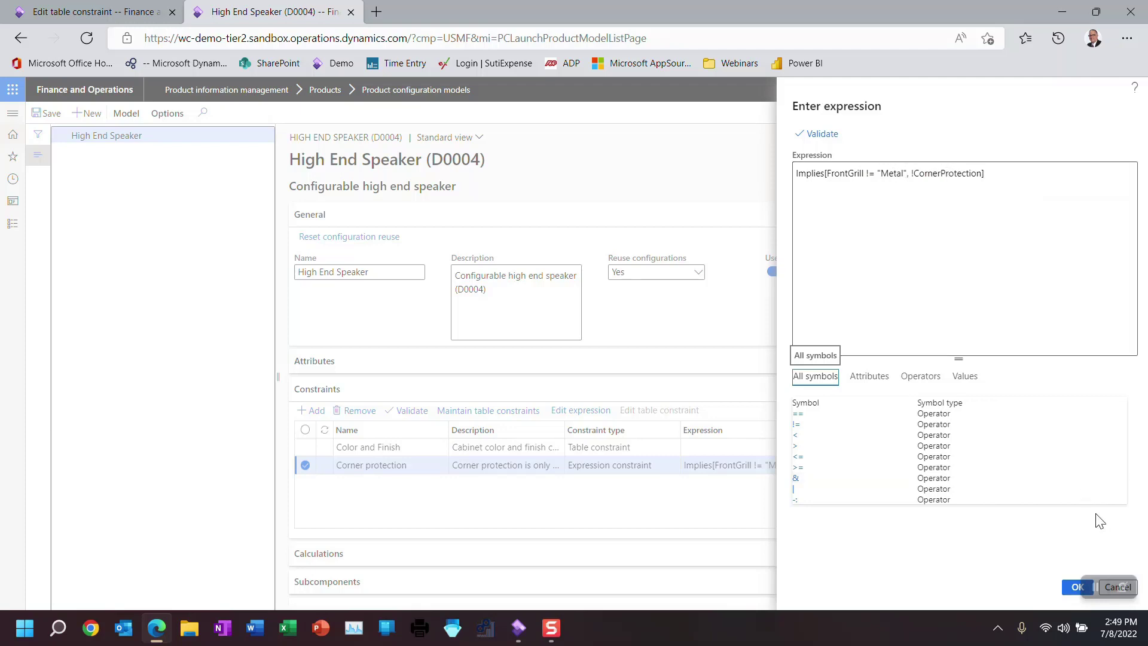
{"action": "left_click", "coordinate": [1076, 588]}
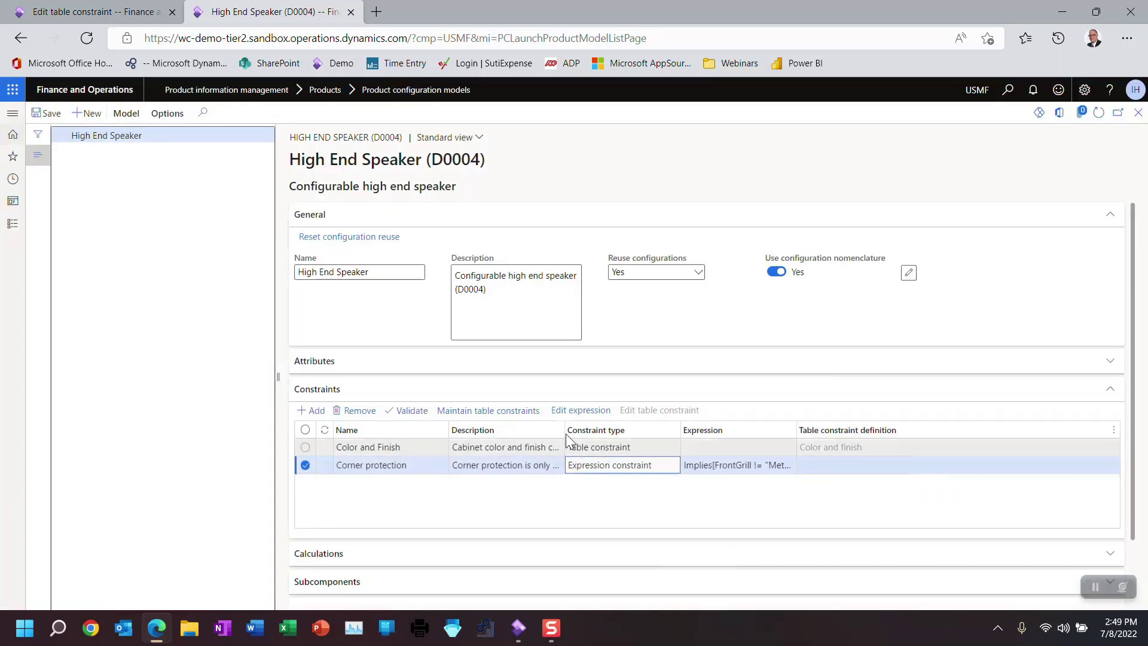
Step: Start a new model test with cabinet finish Black and front grill Metal, and inspect the corner protection choices
{"action": "left_click", "coordinate": [132, 114]}
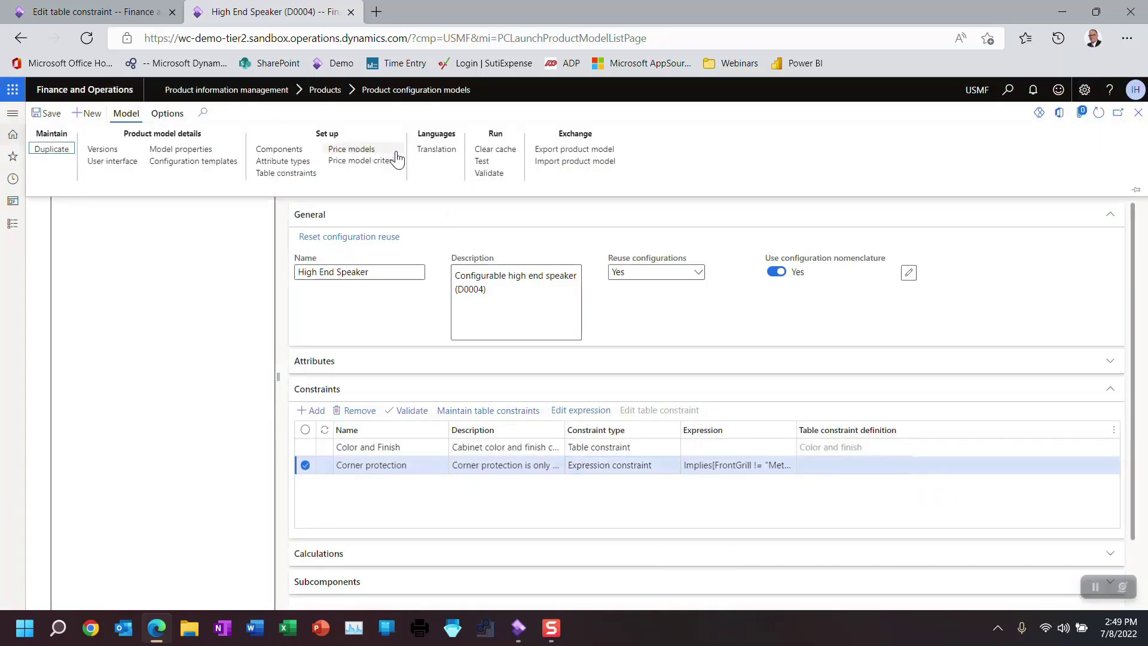
{"action": "left_click", "coordinate": [479, 163]}
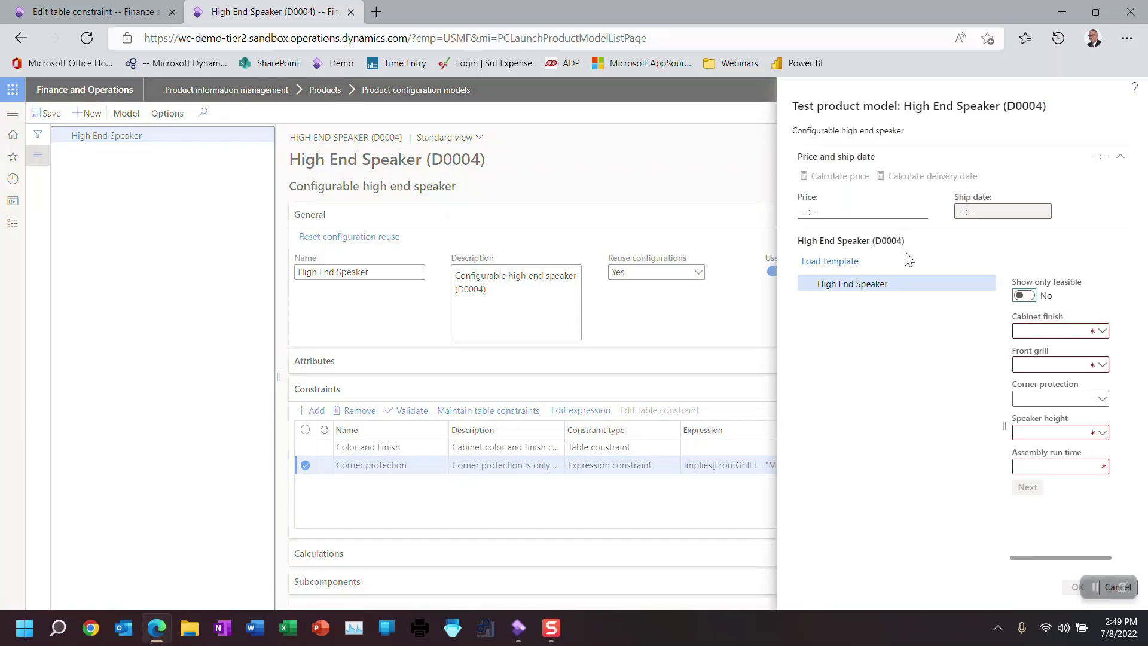
{"action": "left_click", "coordinate": [1102, 332]}
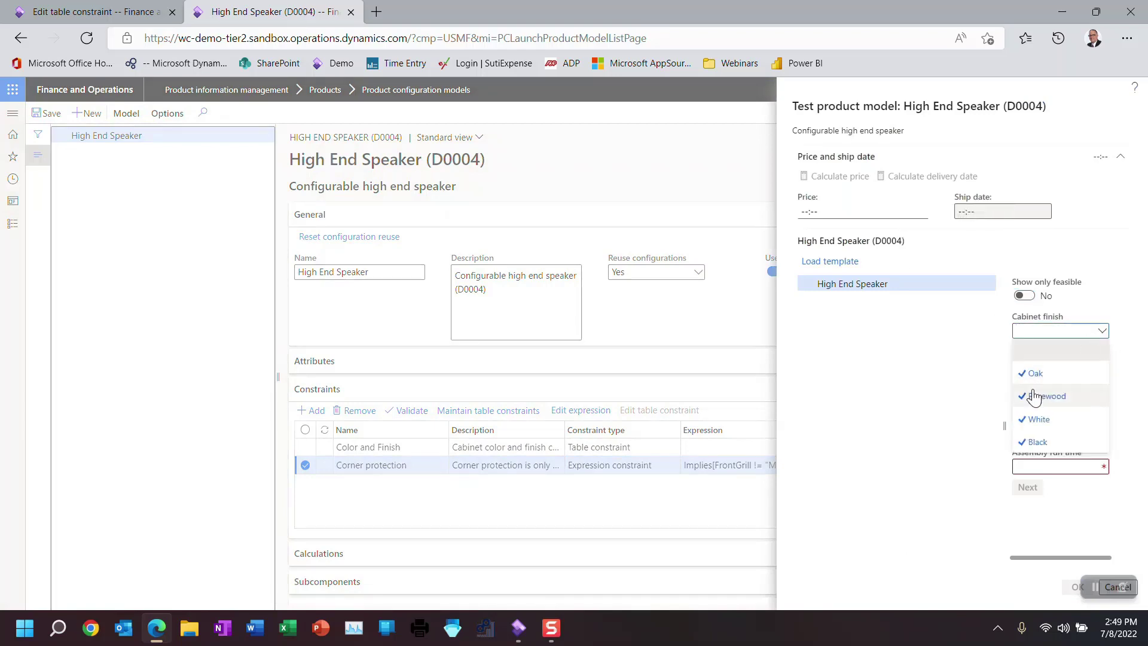
{"action": "left_click", "coordinate": [1036, 443]}
{"action": "left_click", "coordinate": [1106, 377]}
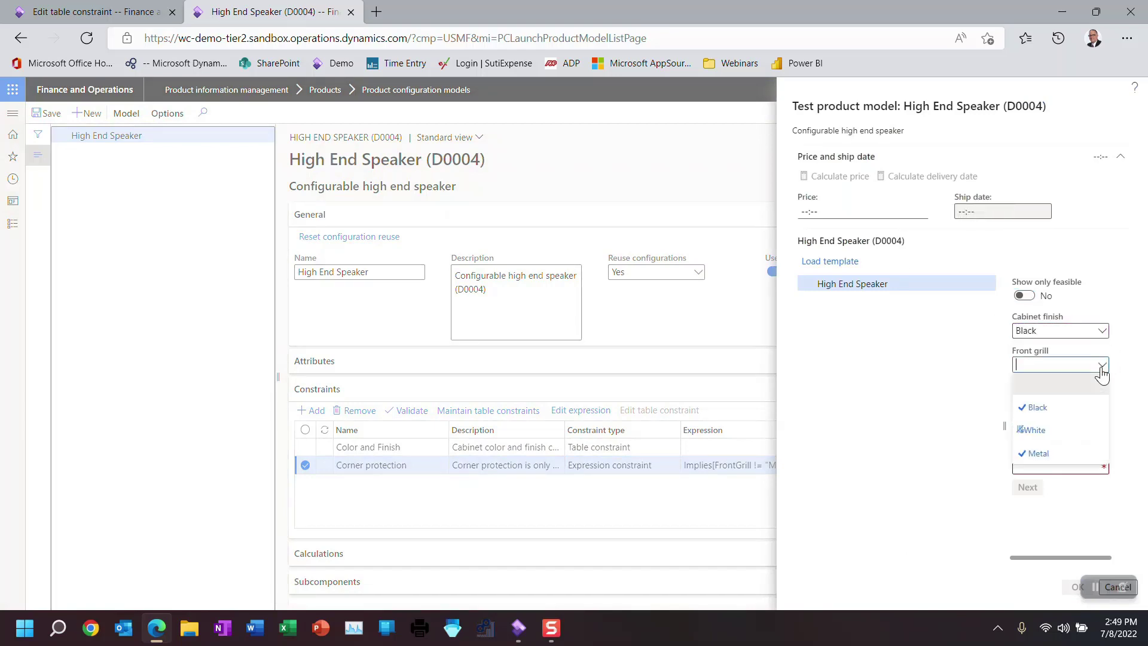
{"action": "left_click", "coordinate": [1037, 457]}
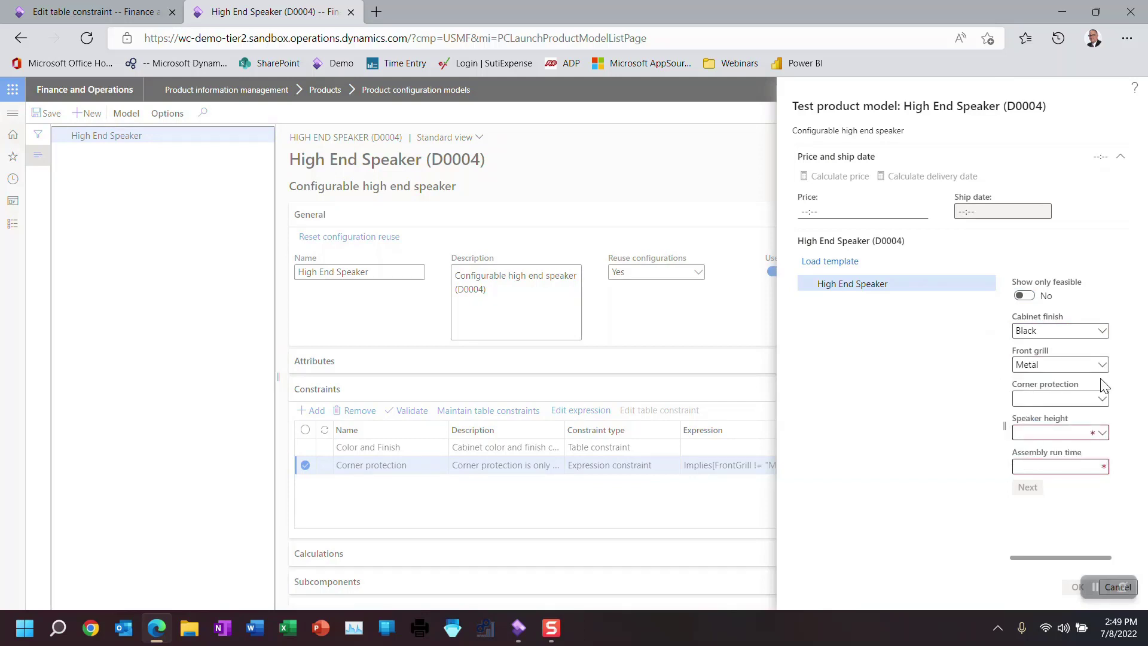
{"action": "left_click", "coordinate": [1102, 398]}
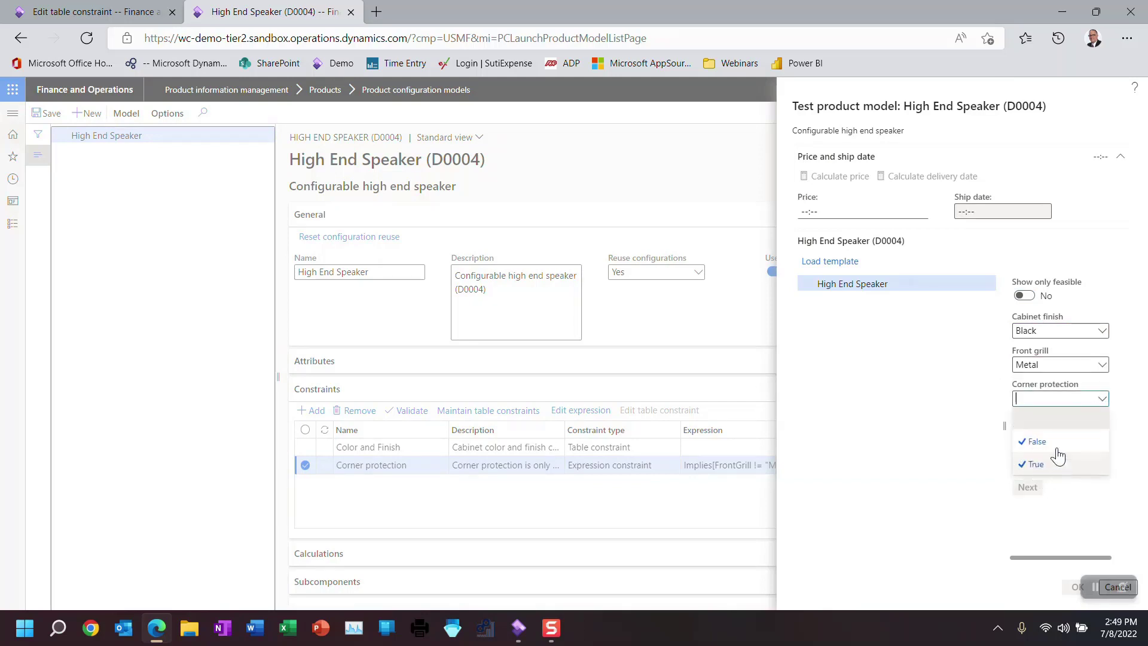
{"action": "left_click", "coordinate": [963, 372]}
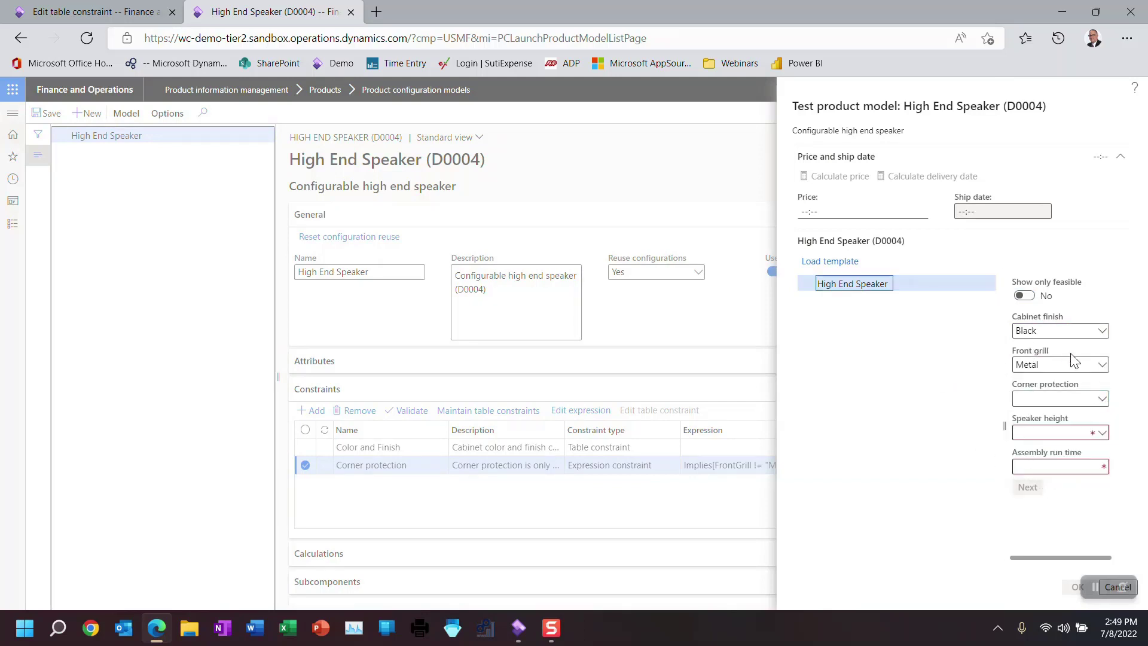
Step: Change the test's cabinet finish to White and front grill to White, and inspect the corner protection choices
{"action": "left_click", "coordinate": [1102, 365]}
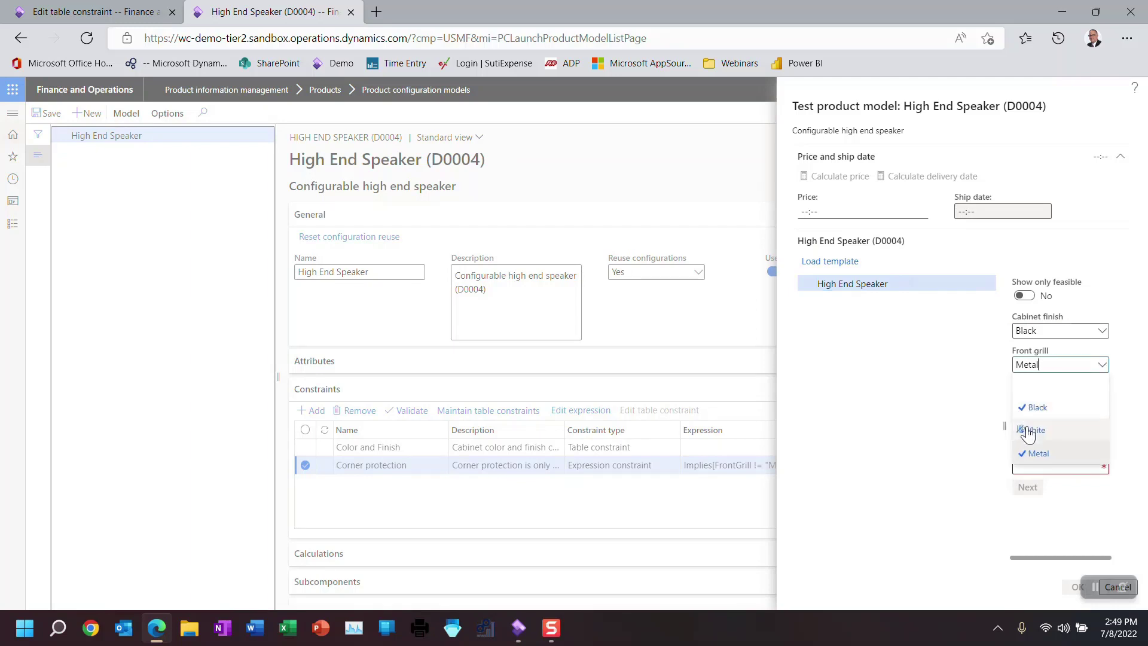
{"action": "left_click", "coordinate": [977, 380]}
{"action": "left_click", "coordinate": [1102, 332]}
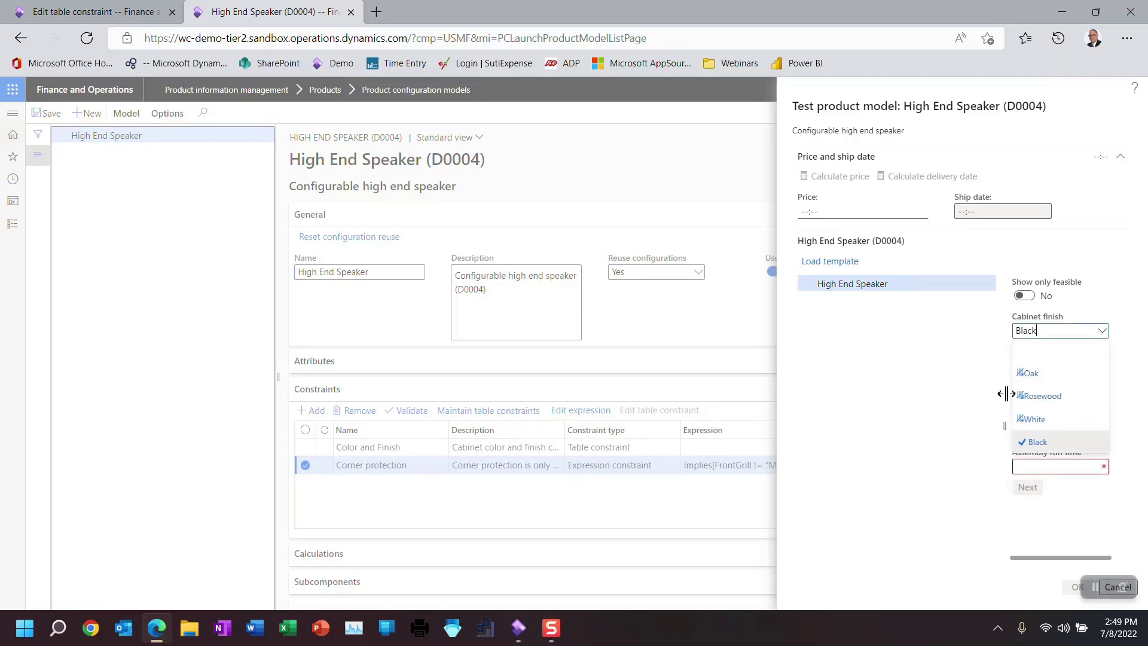
{"action": "left_click", "coordinate": [1027, 417]}
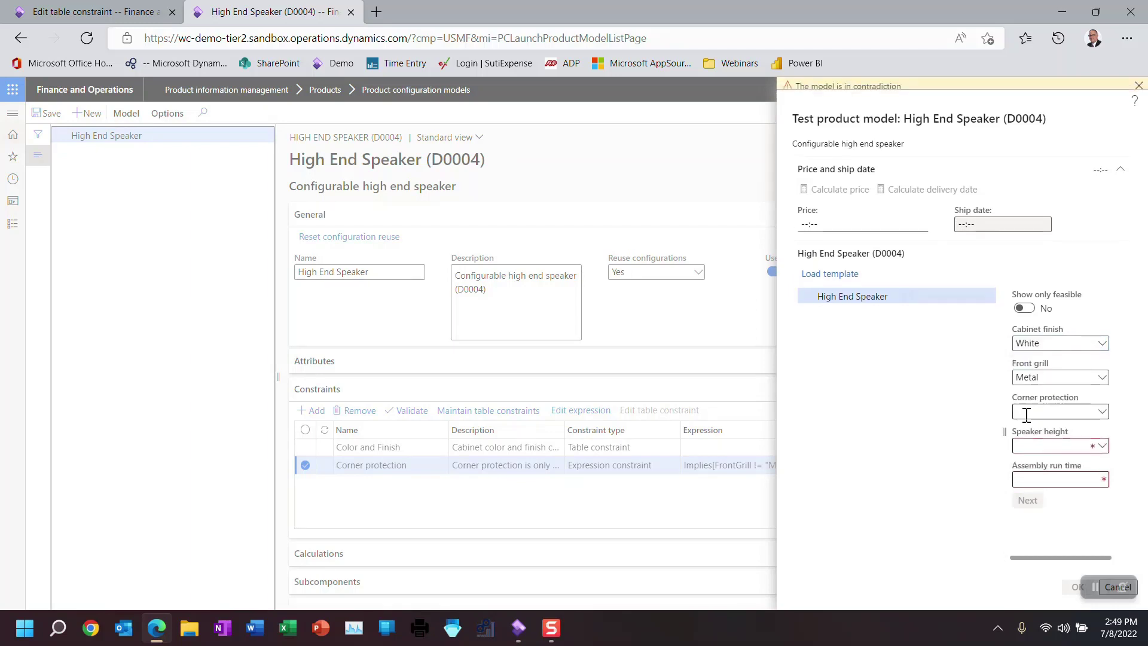
{"action": "left_click", "coordinate": [1103, 380]}
{"action": "left_click", "coordinate": [1037, 449]}
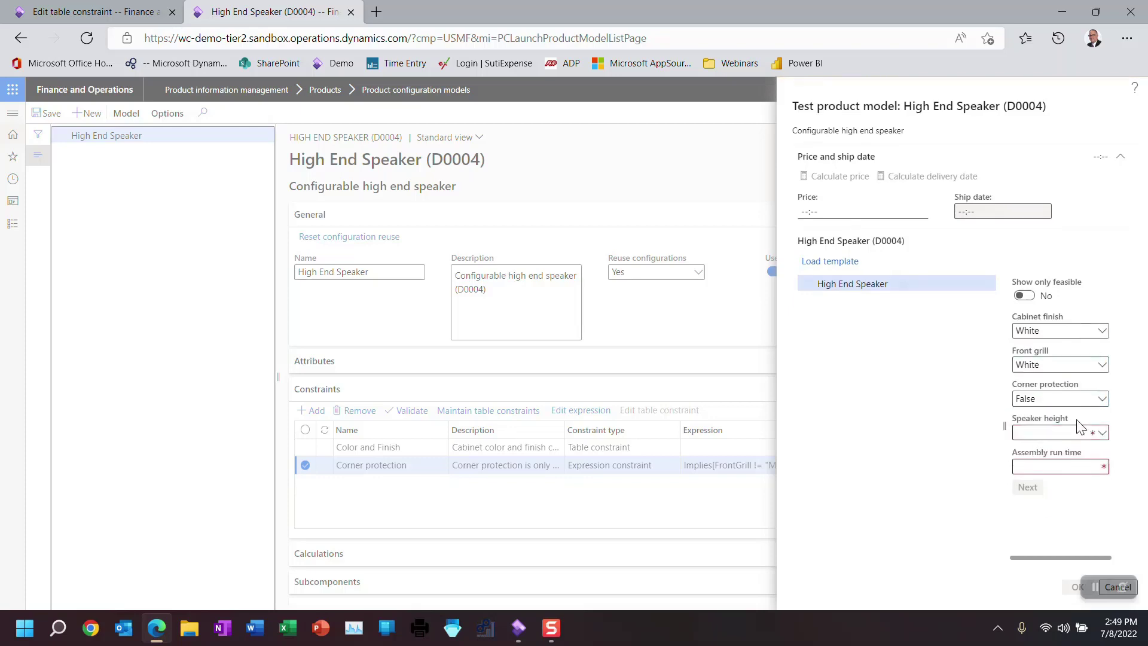
{"action": "left_click", "coordinate": [1102, 399]}
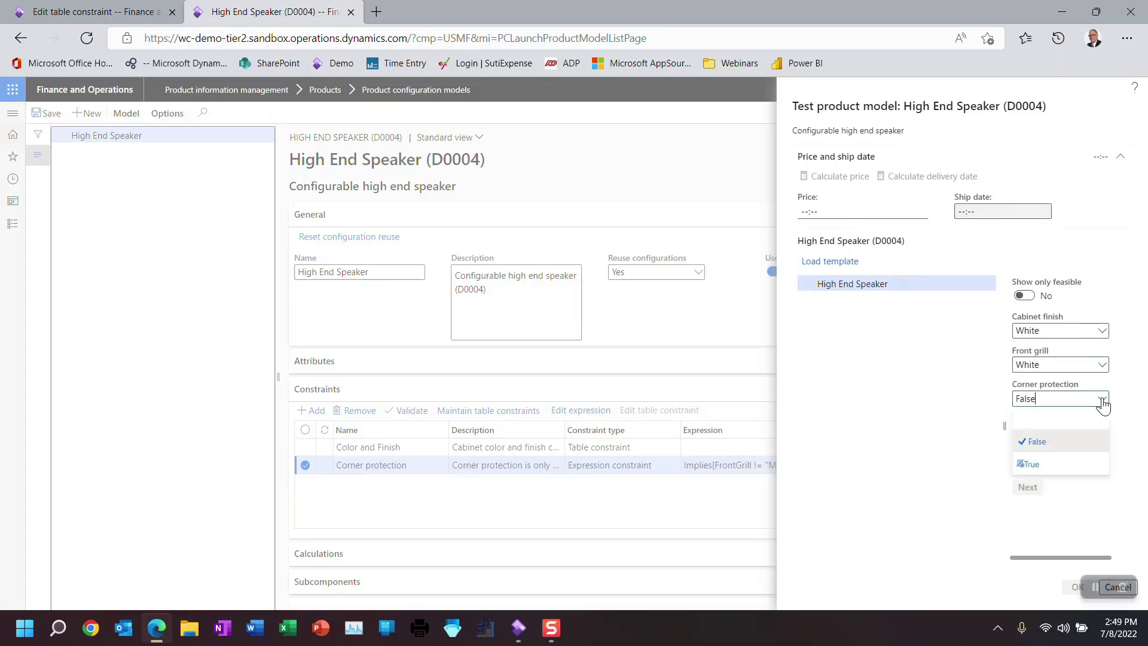
{"action": "left_click", "coordinate": [933, 415]}
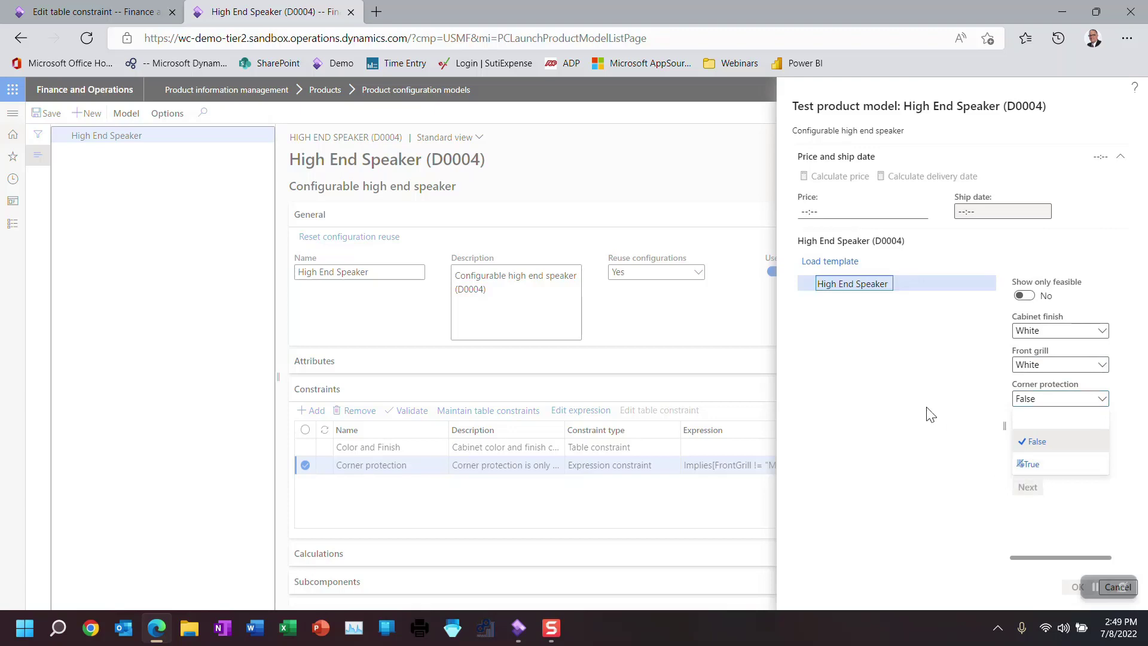
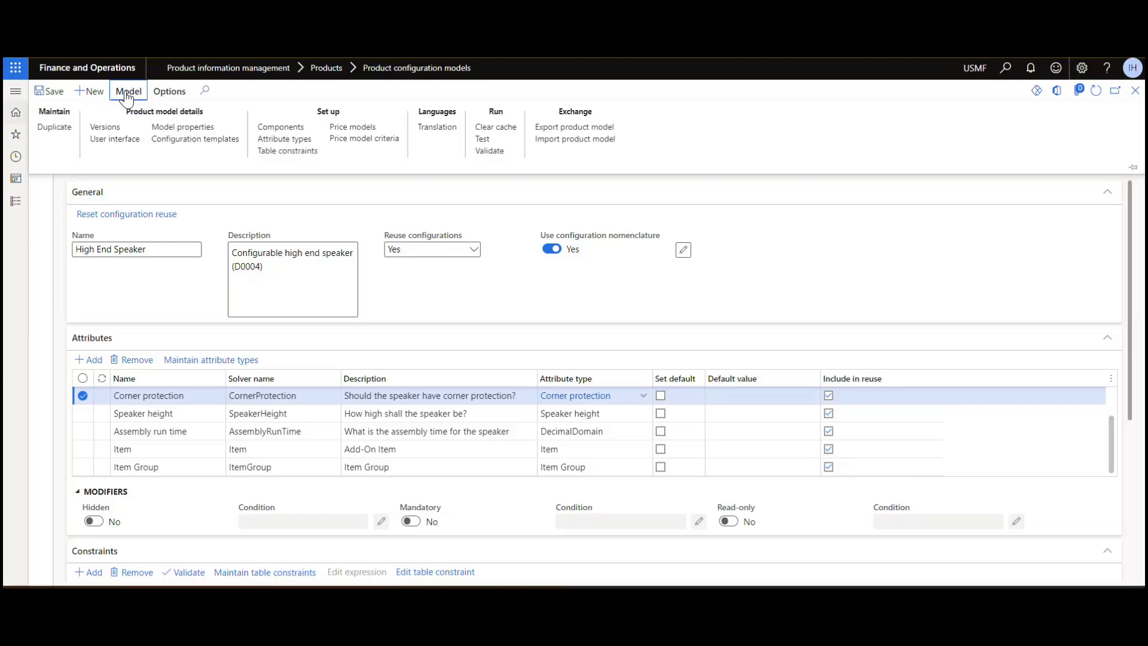
Step: Start a new table constraint for the High End Speaker model, naming it accessory with the System defined type
{"action": "left_click", "coordinate": [266, 153]}
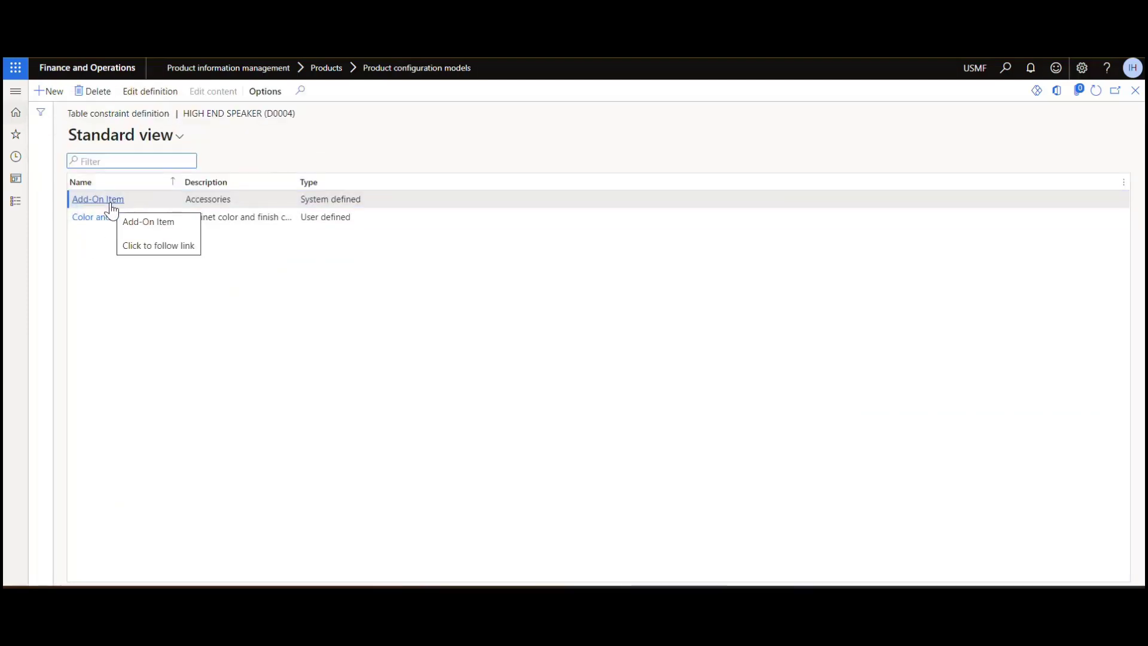
{"action": "key", "text": "alt+n"}
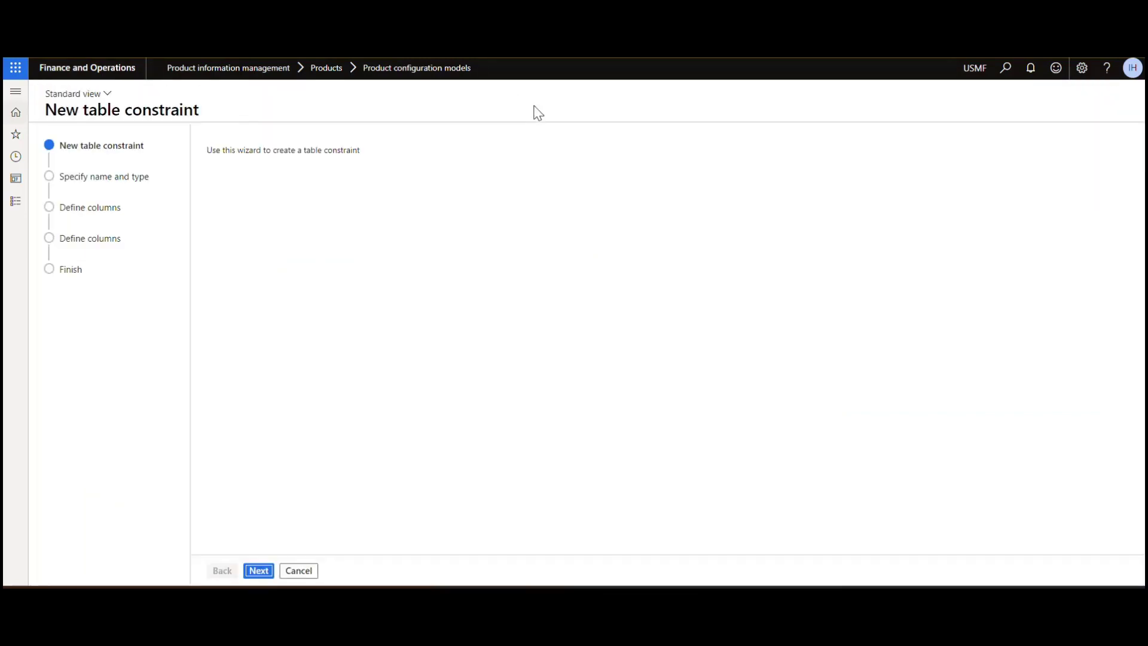
{"action": "left_click", "coordinate": [267, 570]}
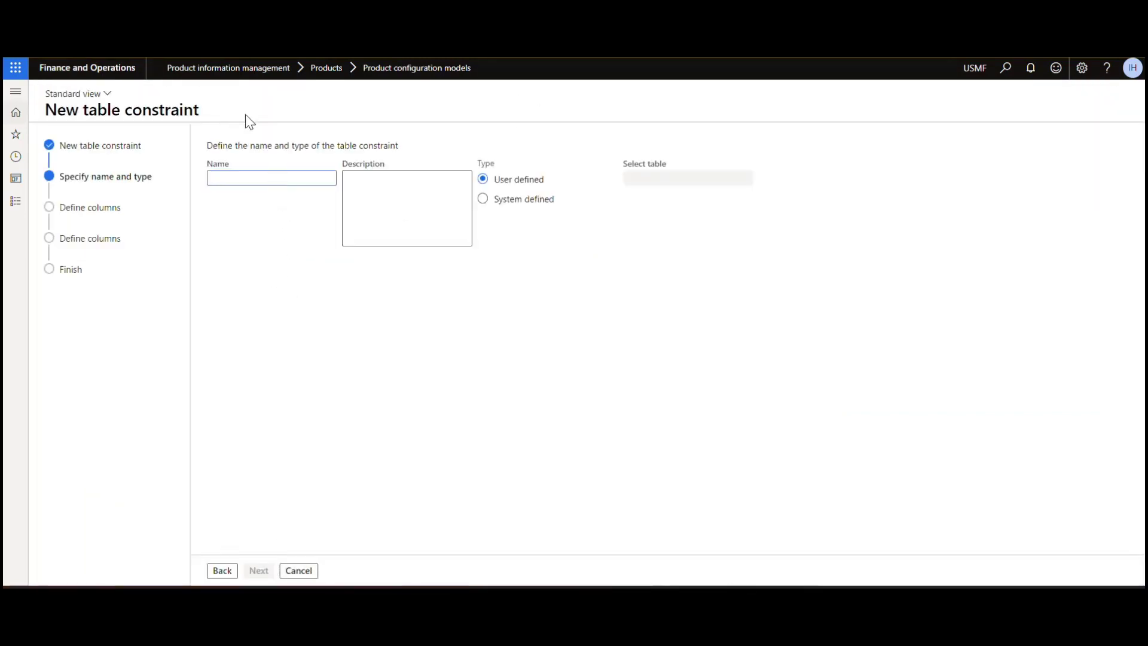
{"action": "type", "text": "accessory"}
{"action": "key", "text": "Tab"}
{"action": "key", "text": "Tab"}
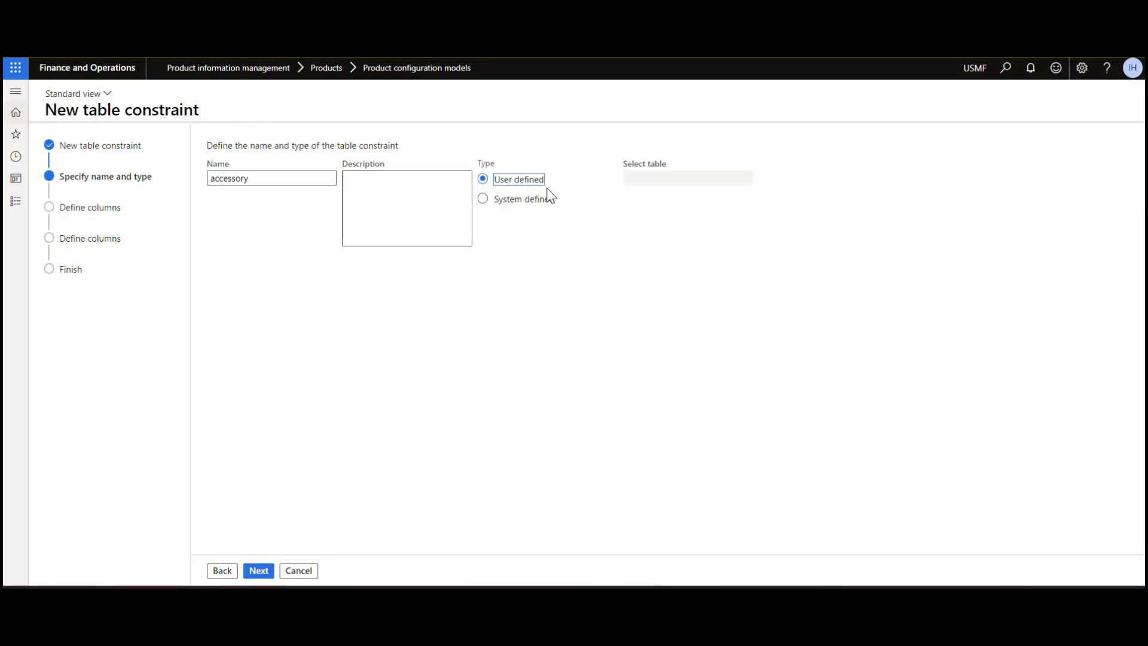
{"action": "left_click", "coordinate": [531, 200]}
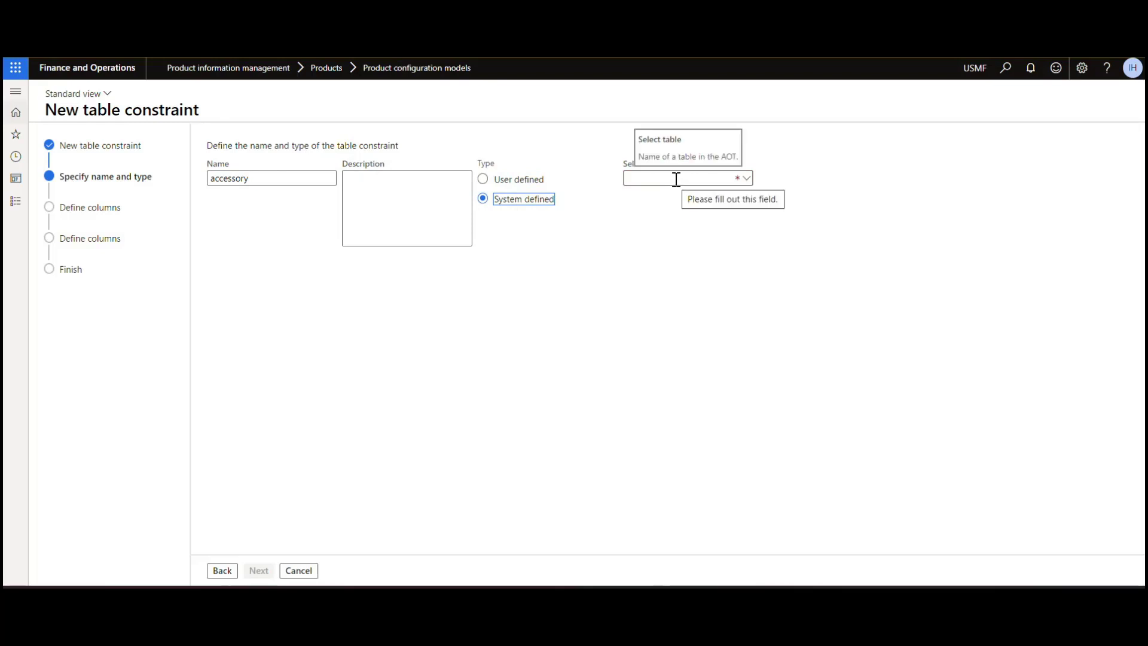
Step: Find the InventItemGroupItem table, select it for the accessory constraint and proceed to its column definition
{"action": "left_click", "coordinate": [747, 180]}
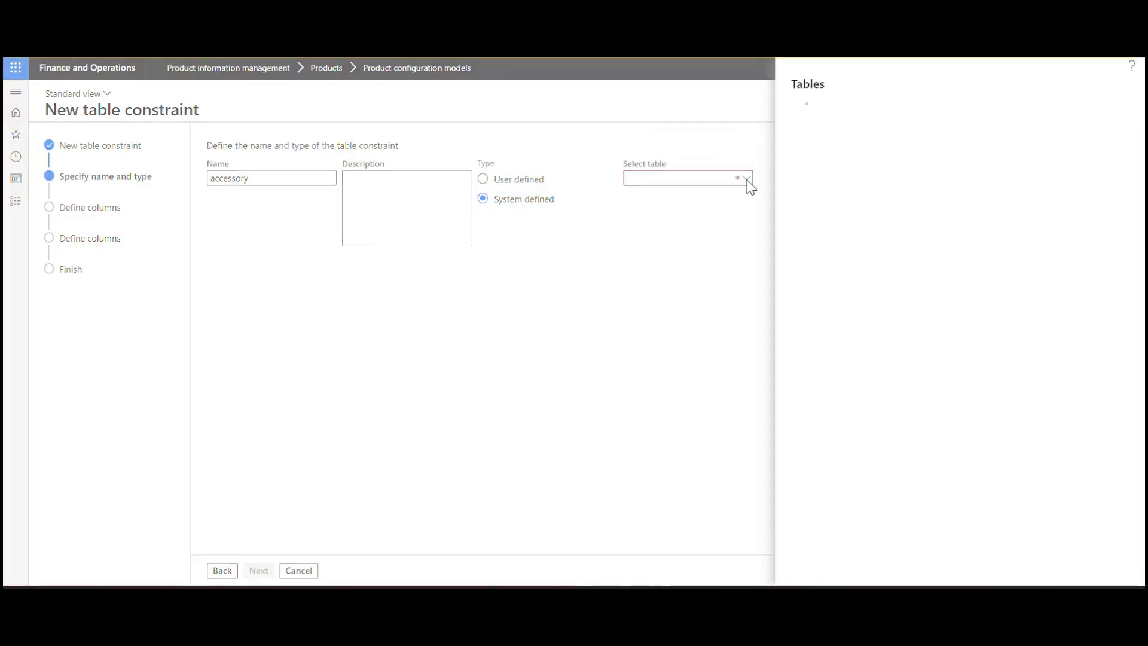
{"action": "left_click", "coordinate": [826, 110]}
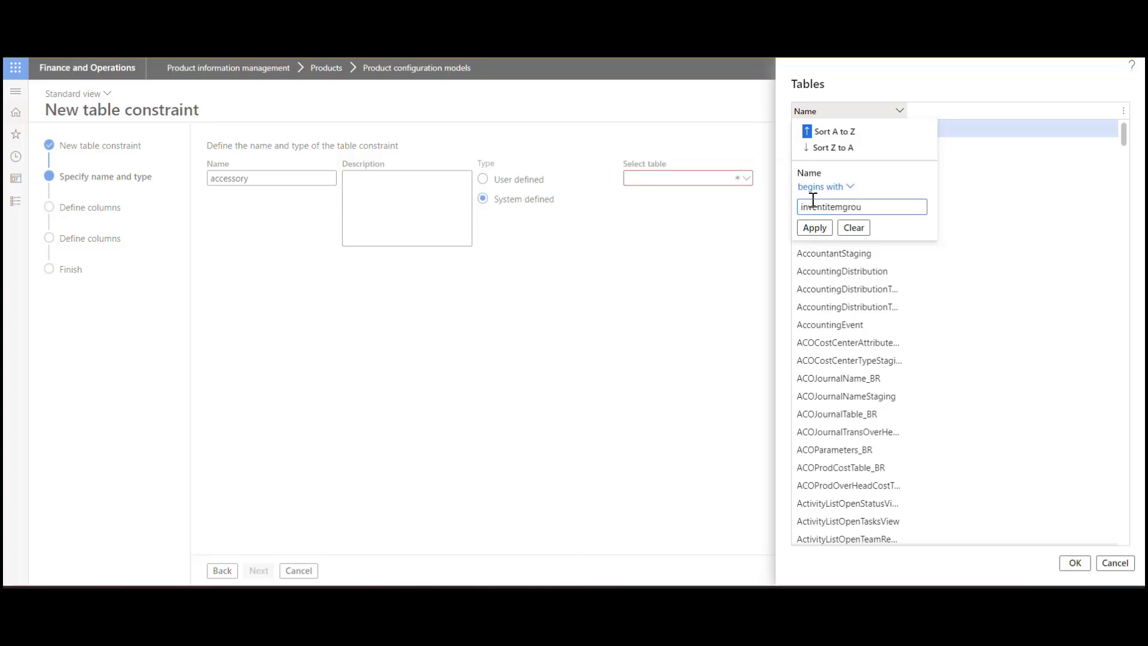
{"action": "key", "text": "Return"}
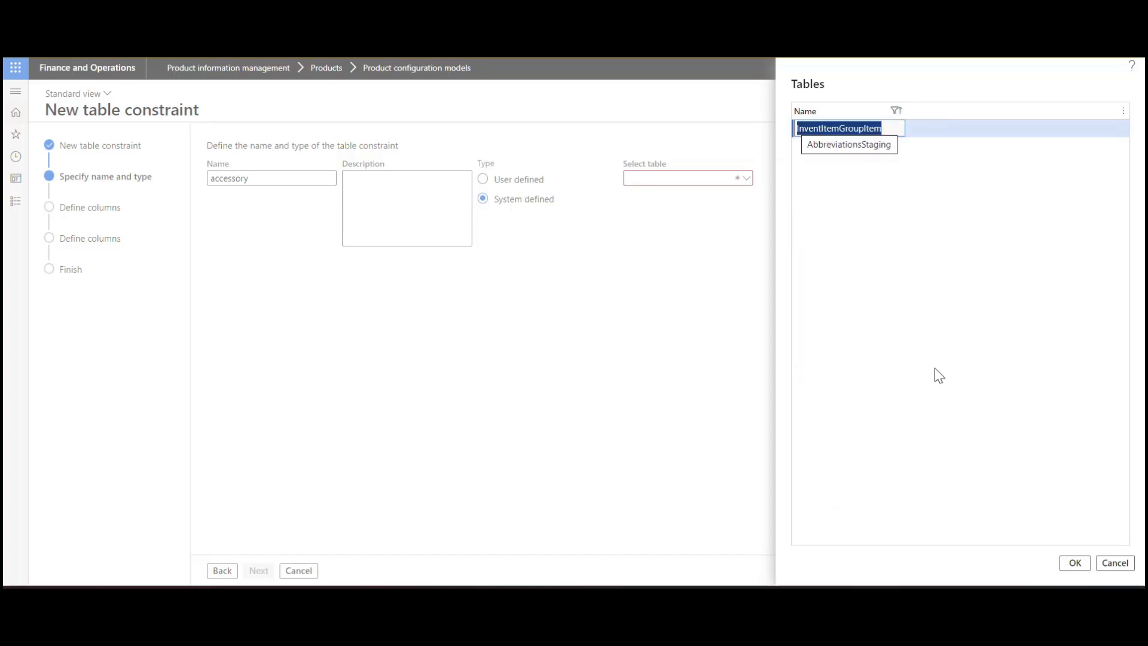
{"action": "left_click", "coordinate": [1075, 563]}
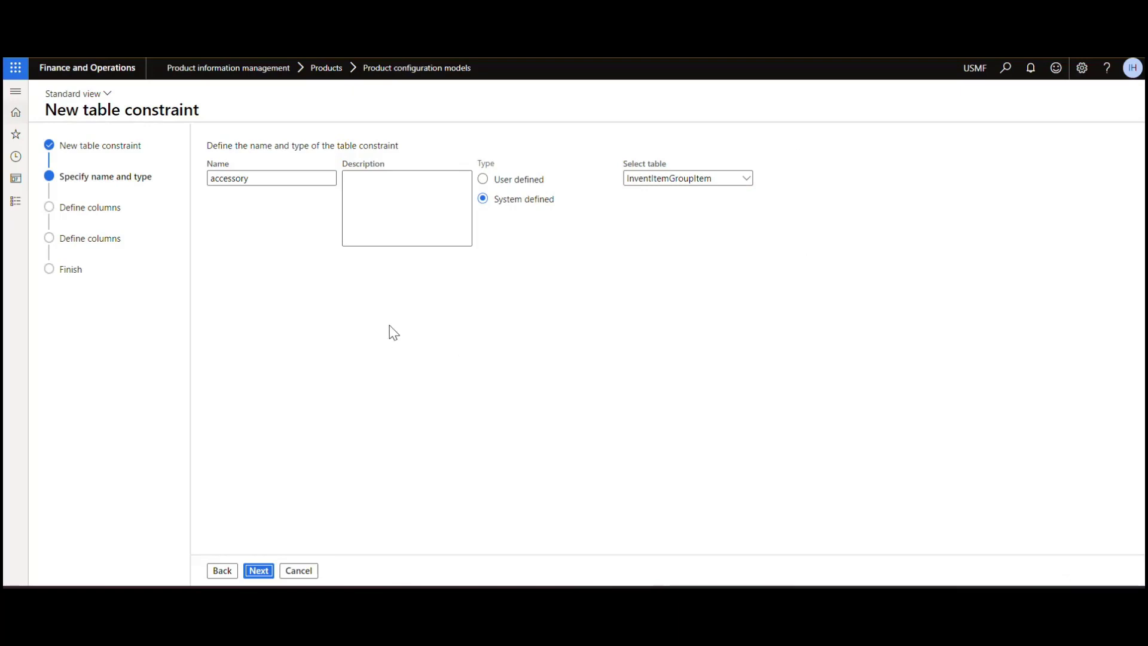
{"action": "left_click", "coordinate": [259, 570]}
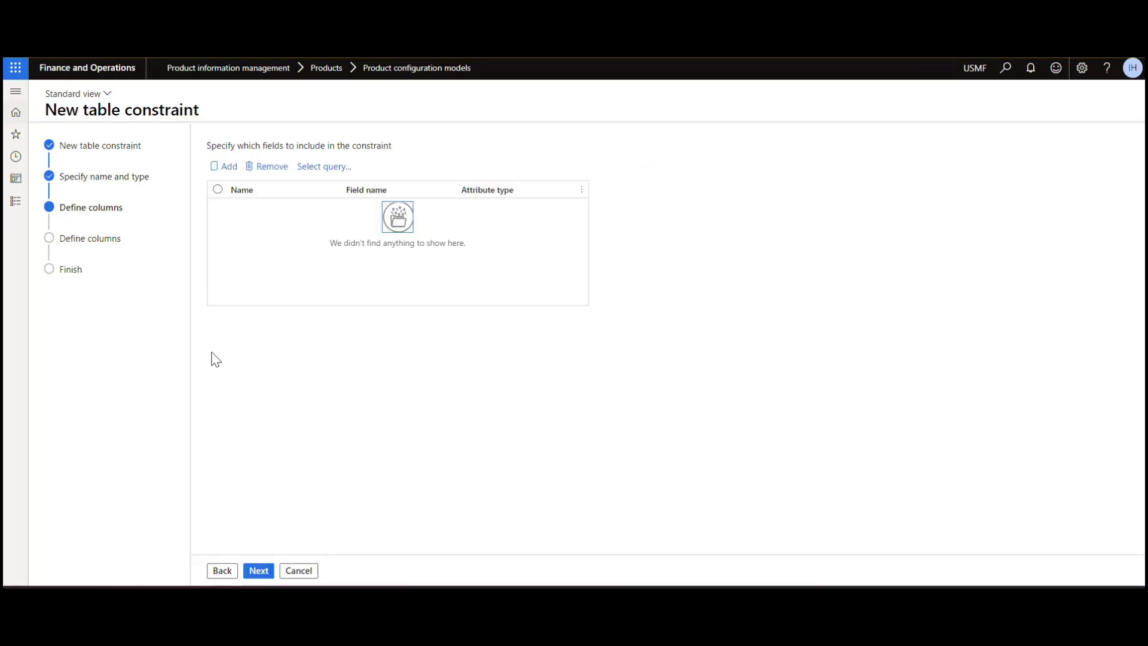
Step: Add a column named item to the accessory constraint, mapped to the ItemId field with attribute type Item
{"action": "left_click", "coordinate": [227, 168]}
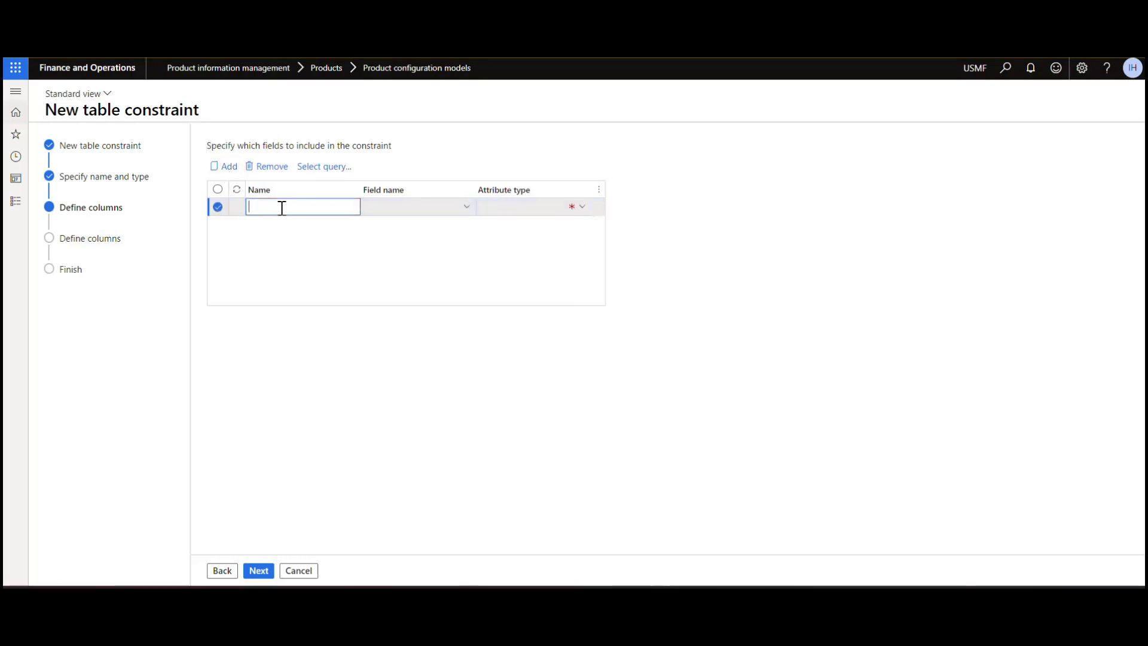
{"action": "type", "text": "item"}
{"action": "key", "text": "Tab"}
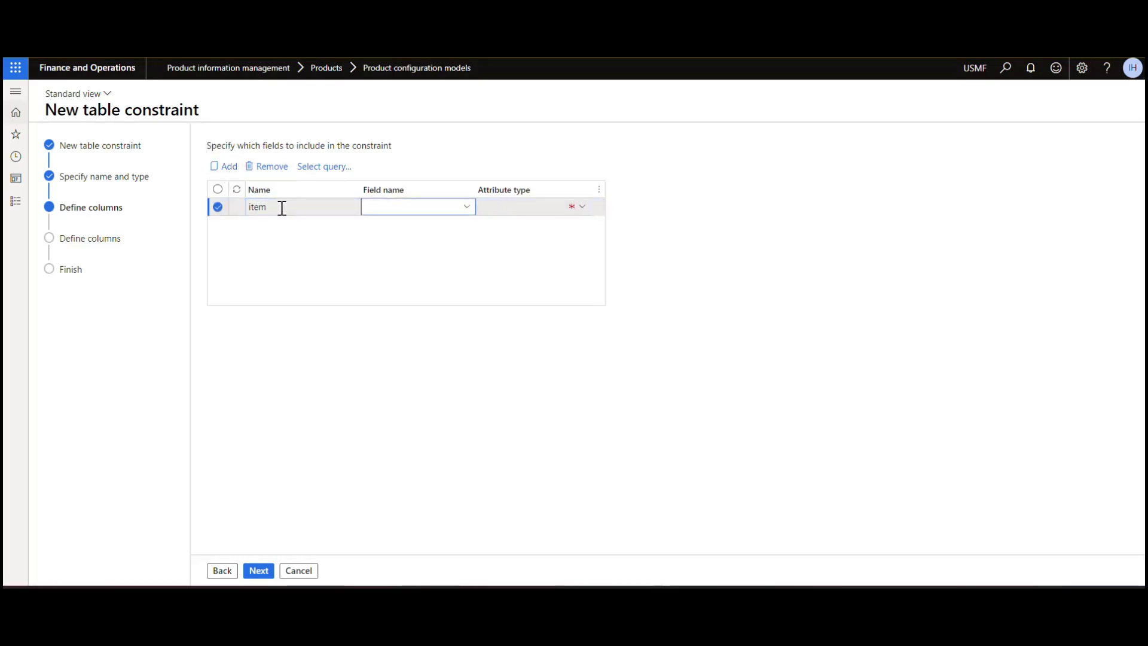
{"action": "left_click", "coordinate": [467, 207]}
{"action": "left_click", "coordinate": [813, 183]}
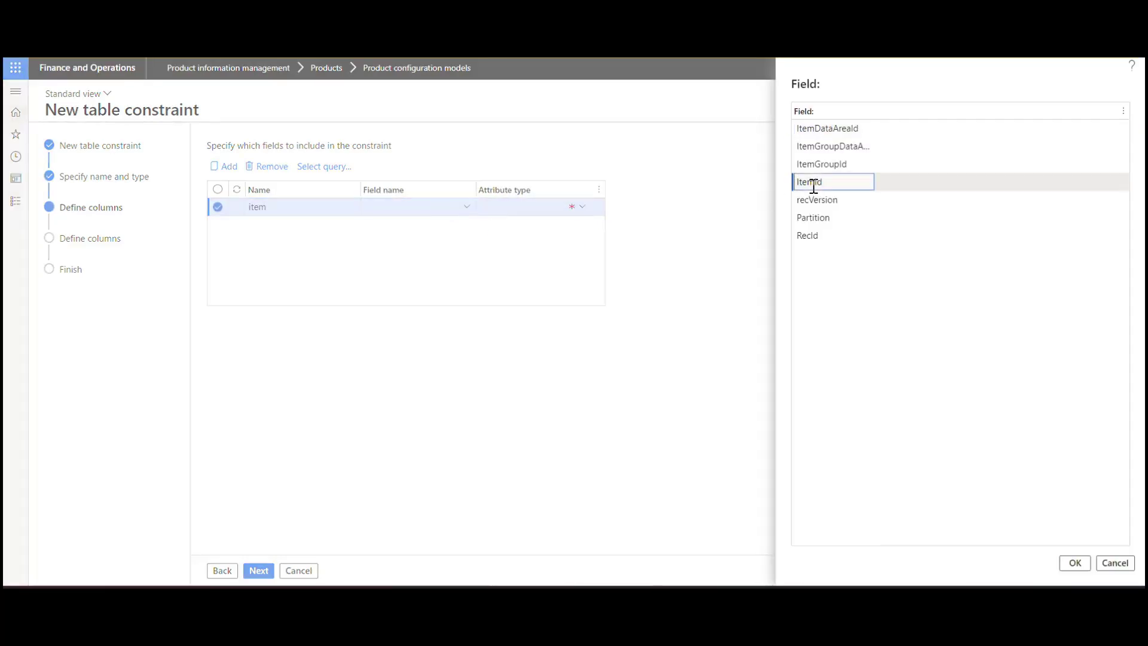
{"action": "left_click", "coordinate": [1074, 563]}
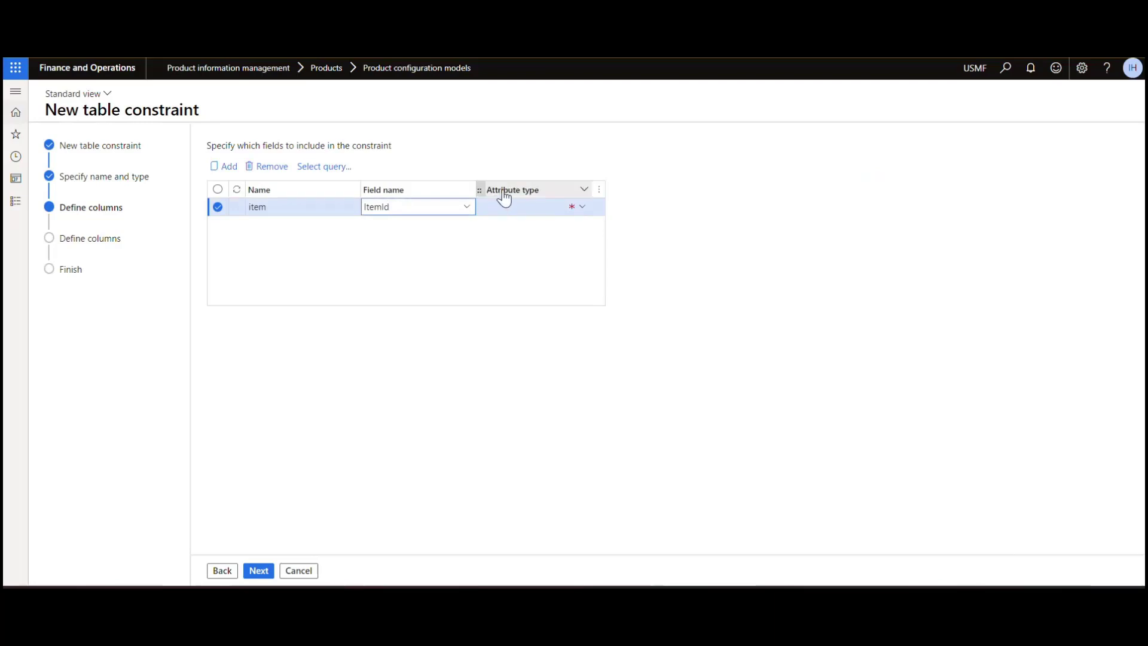
{"action": "left_click", "coordinate": [519, 208]}
{"action": "left_click", "coordinate": [580, 209]}
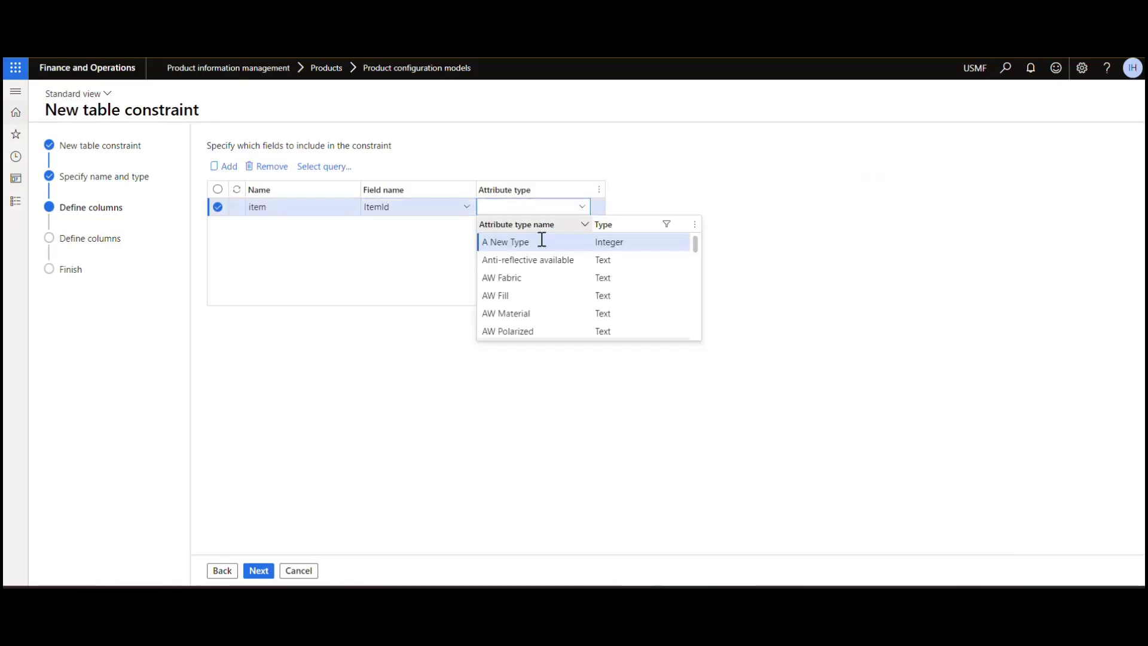
{"action": "left_click", "coordinate": [695, 304]}
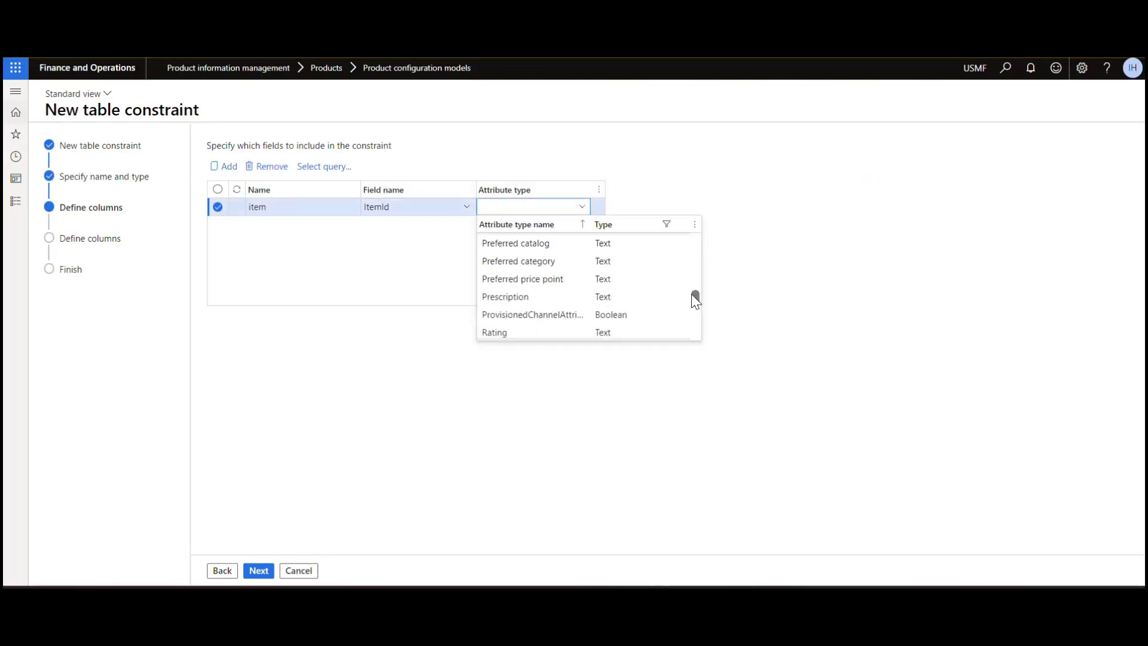
{"action": "left_click_drag", "start_coordinate": [695, 300], "coordinate": [694, 280]}
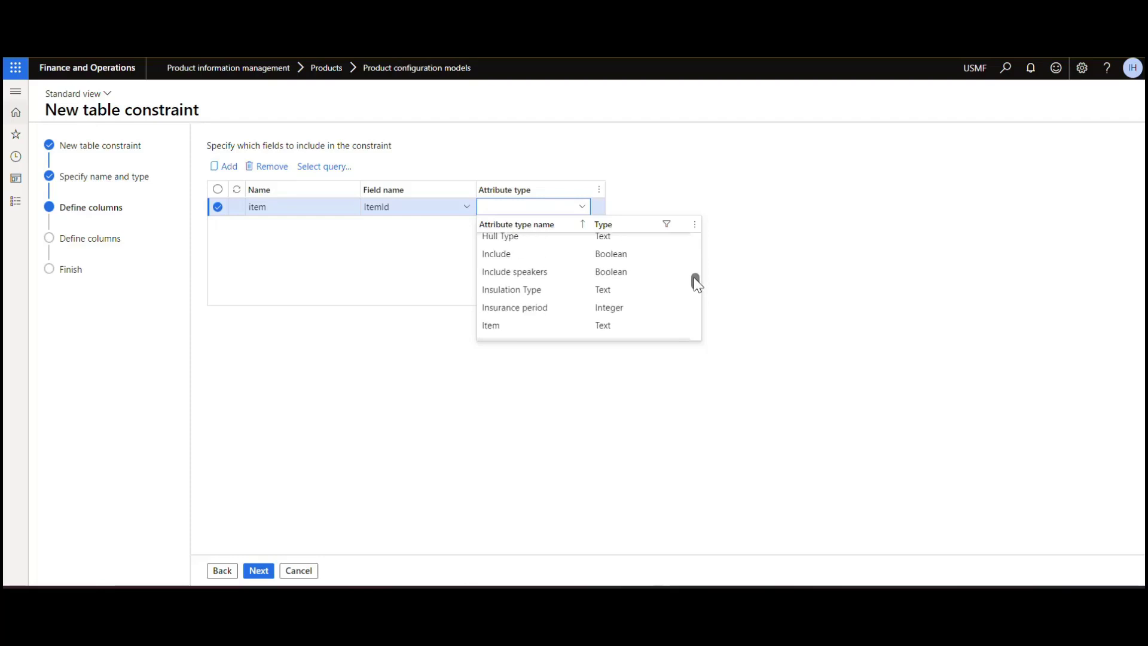
{"action": "left_click", "coordinate": [490, 327]}
Step: Add a column named itemgrpo, mapped to ItemGroupId with attribute type Item Group, and finish creating the table constraint
{"action": "left_click", "coordinate": [224, 166]}
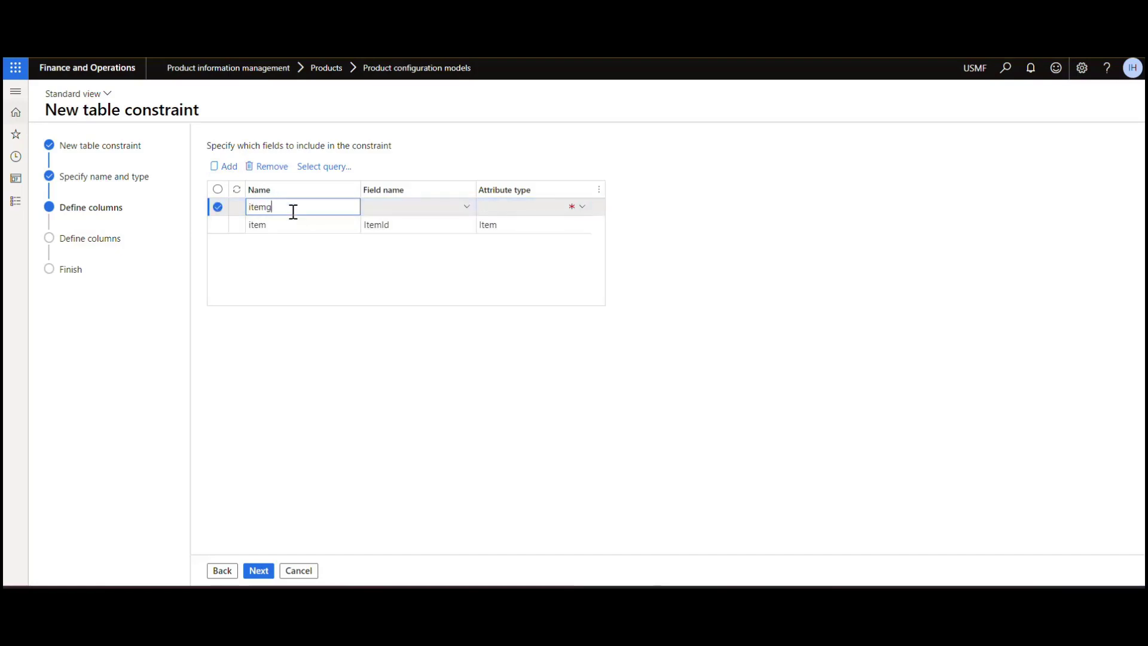
{"action": "key", "text": "Tab"}
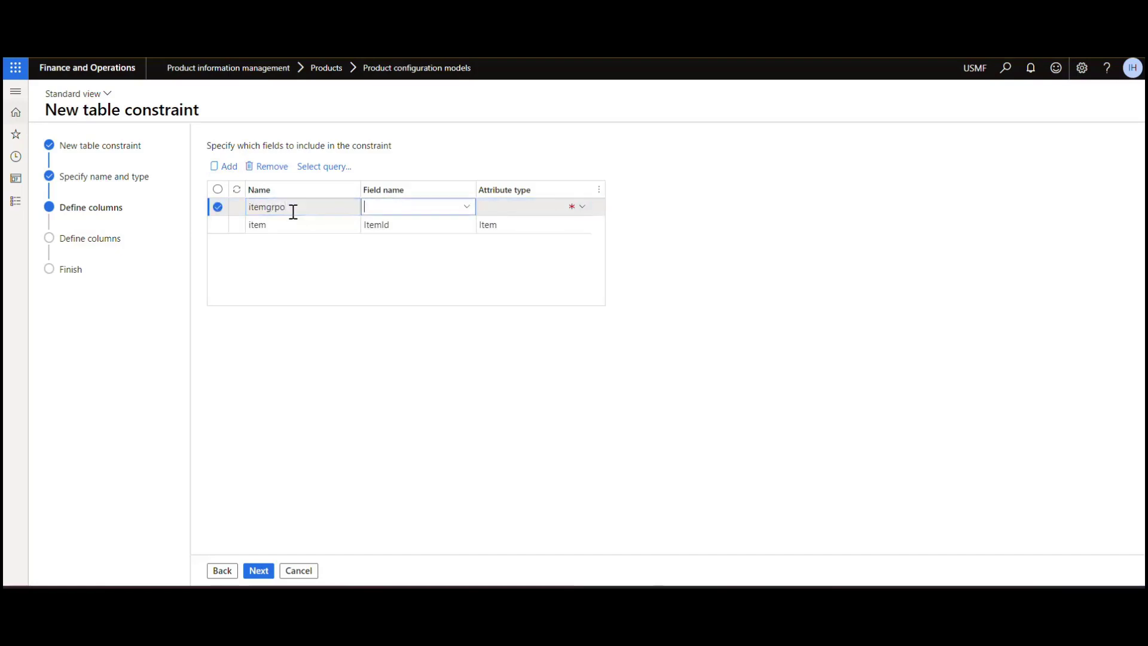
{"action": "left_click", "coordinate": [468, 208]}
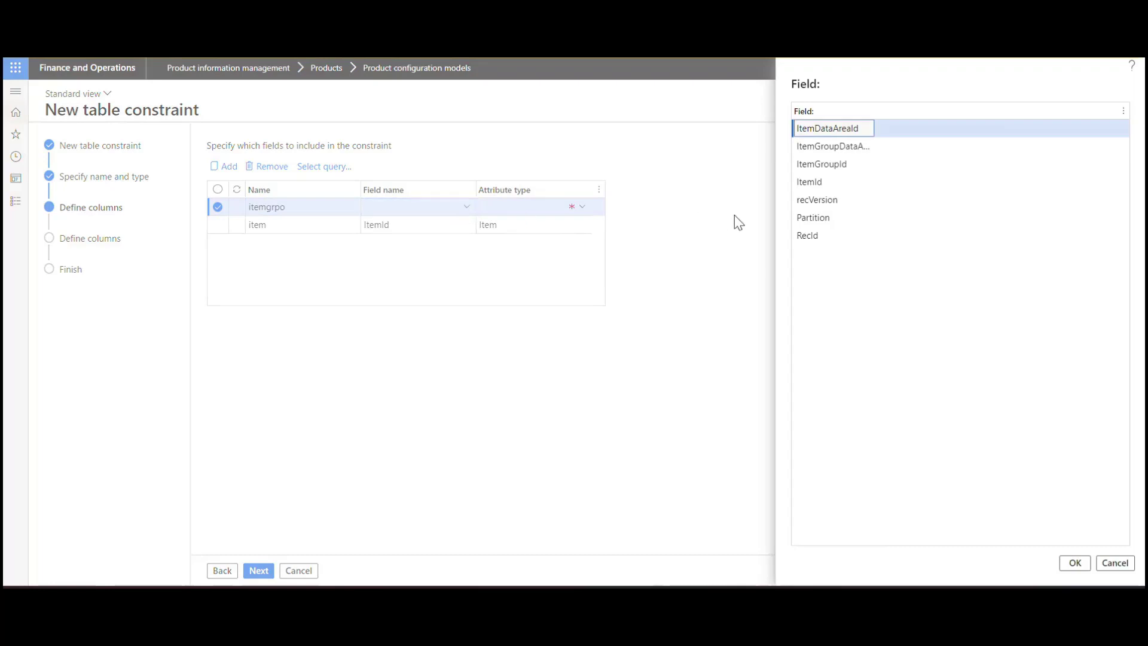
{"action": "left_click", "coordinate": [825, 168]}
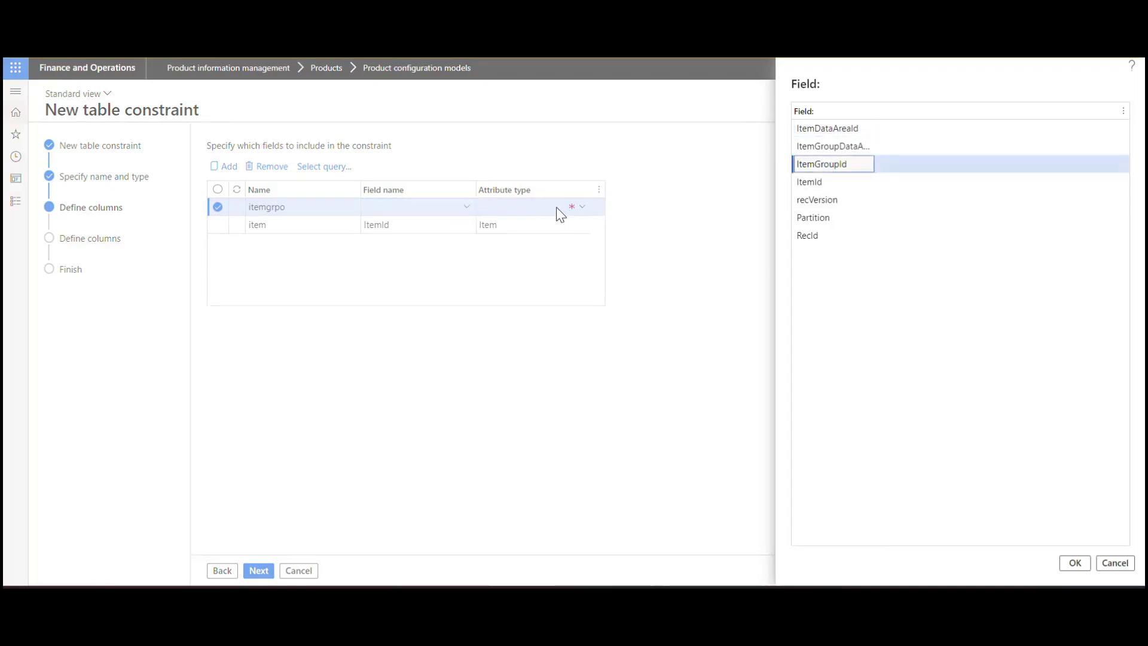
{"action": "left_click", "coordinate": [1075, 562]}
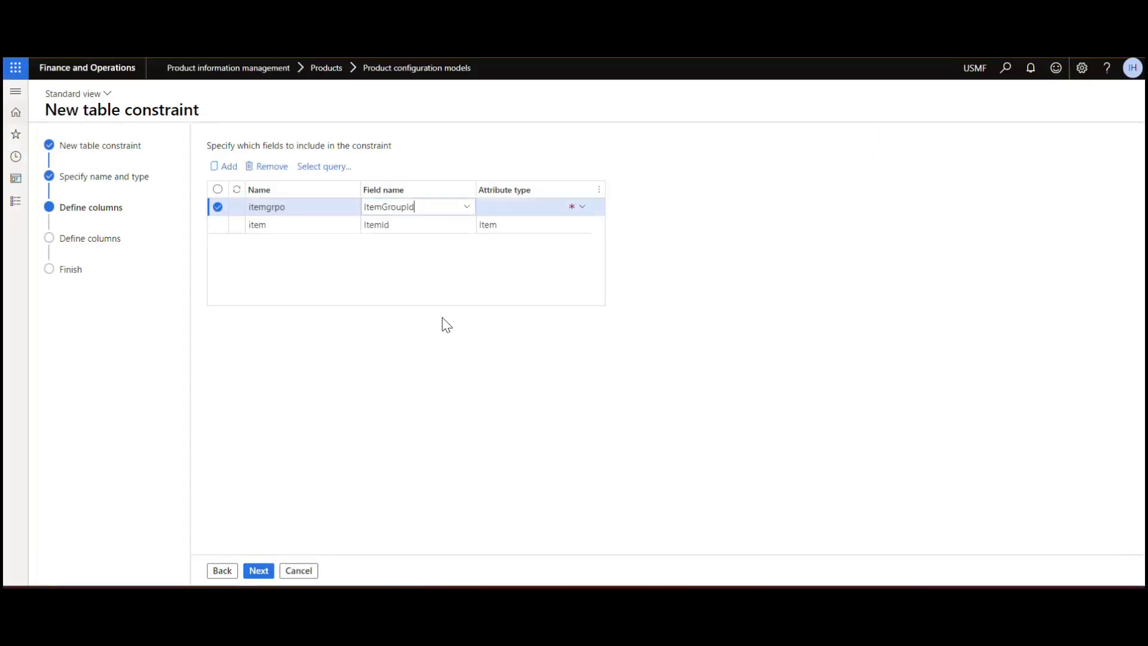
{"action": "left_click", "coordinate": [544, 213]}
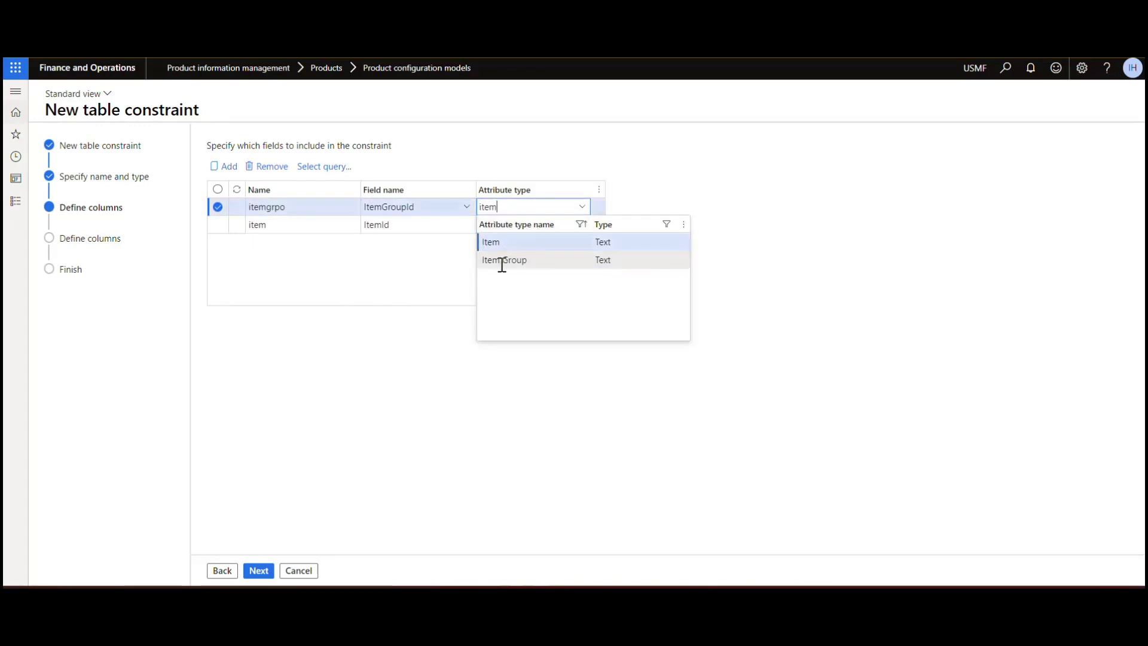
{"action": "left_click", "coordinate": [502, 262]}
{"action": "left_click", "coordinate": [260, 570]}
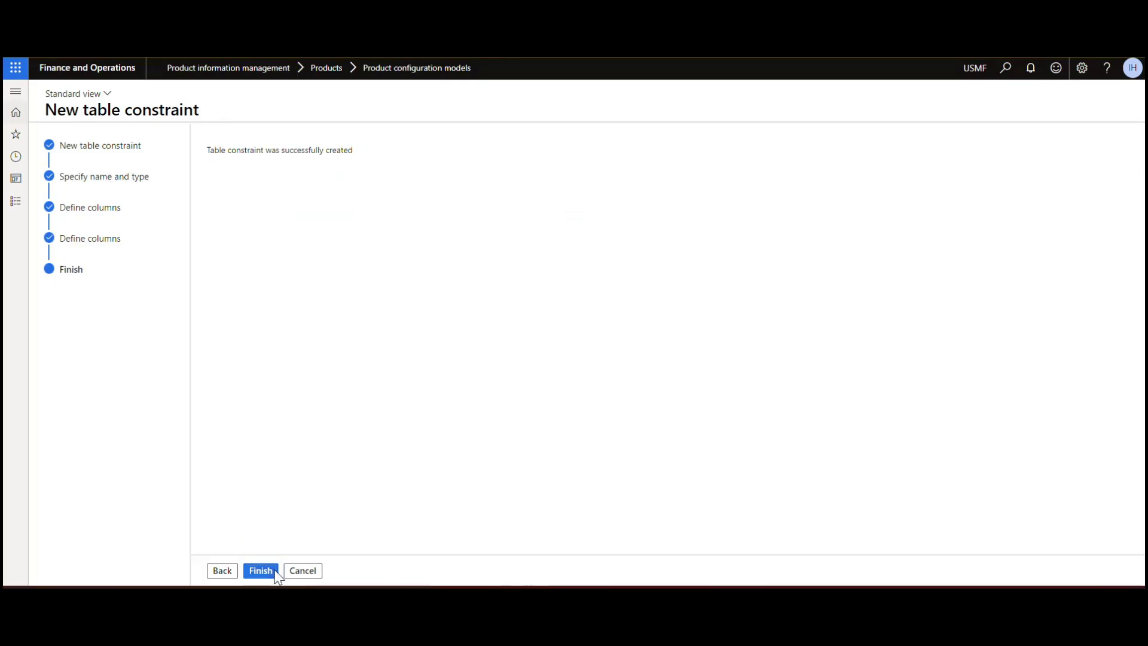
{"action": "left_click", "coordinate": [274, 571]}
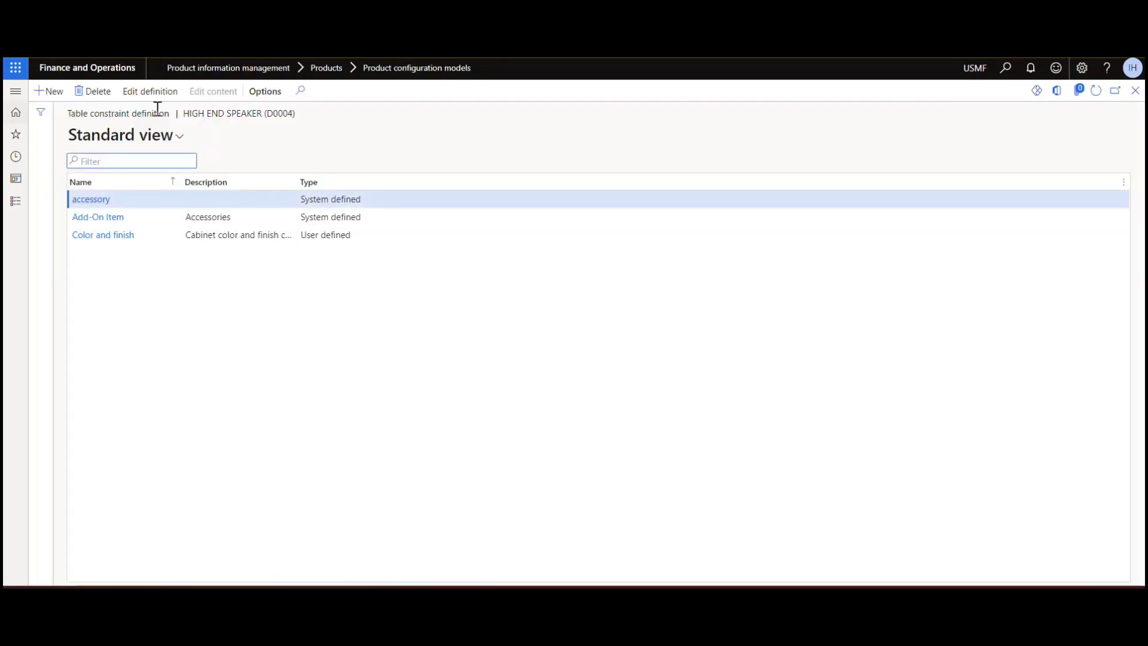
Step: Open the accessory table constraint and inspect its query's range criteria without changing them
{"action": "left_click", "coordinate": [102, 204]}
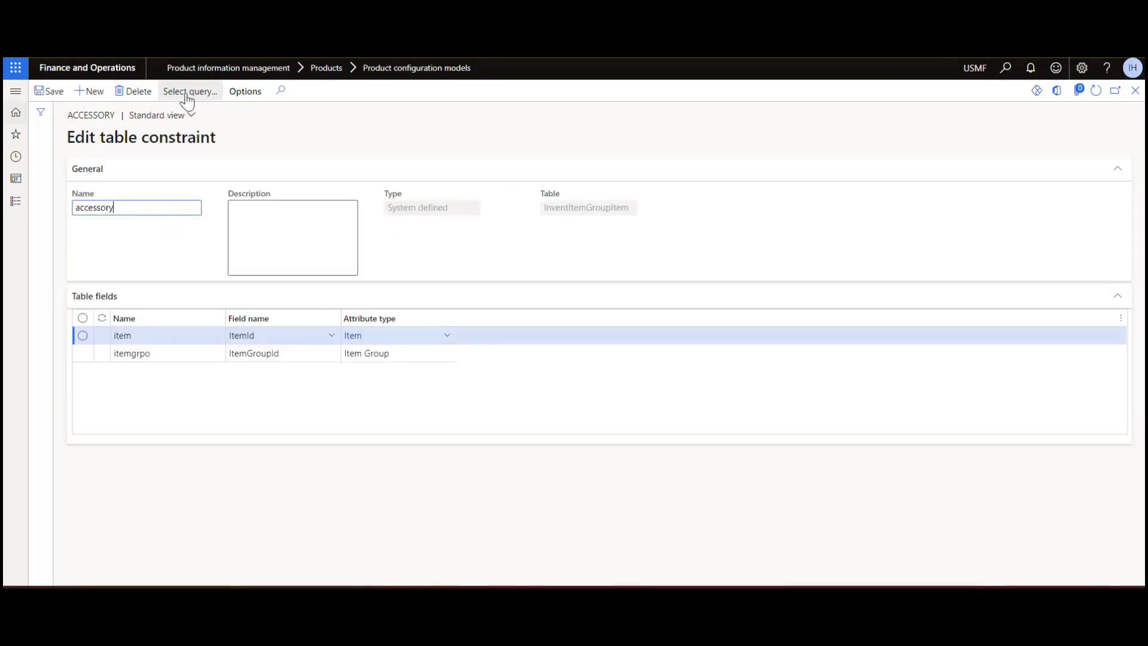
{"action": "left_click", "coordinate": [187, 95]}
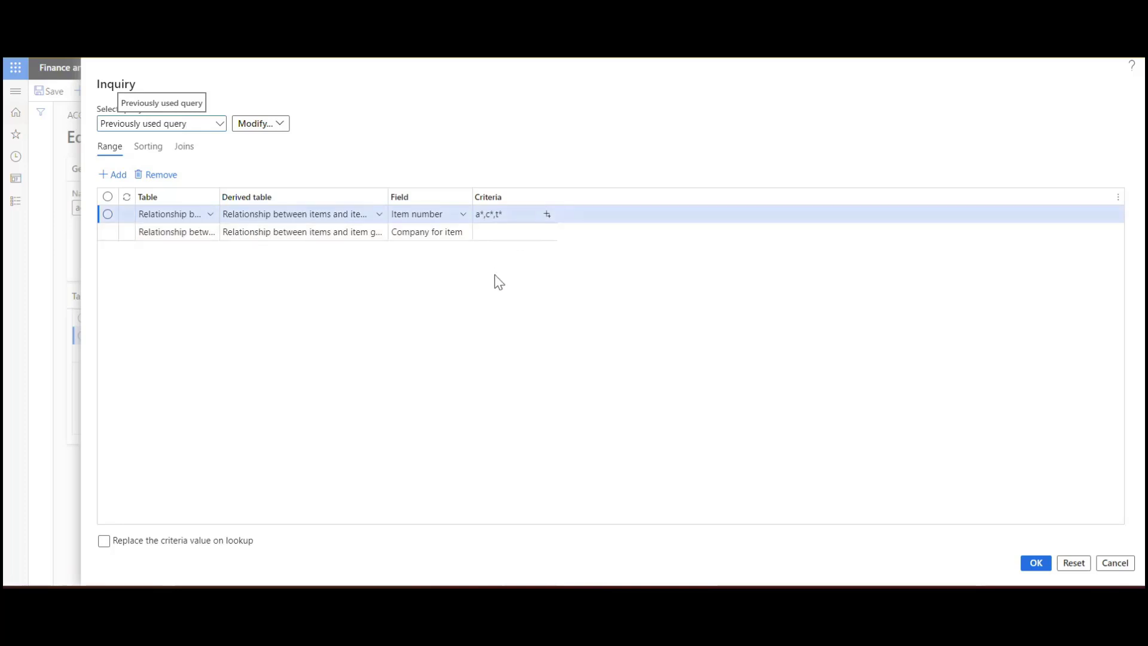
{"action": "left_click", "coordinate": [1116, 563]}
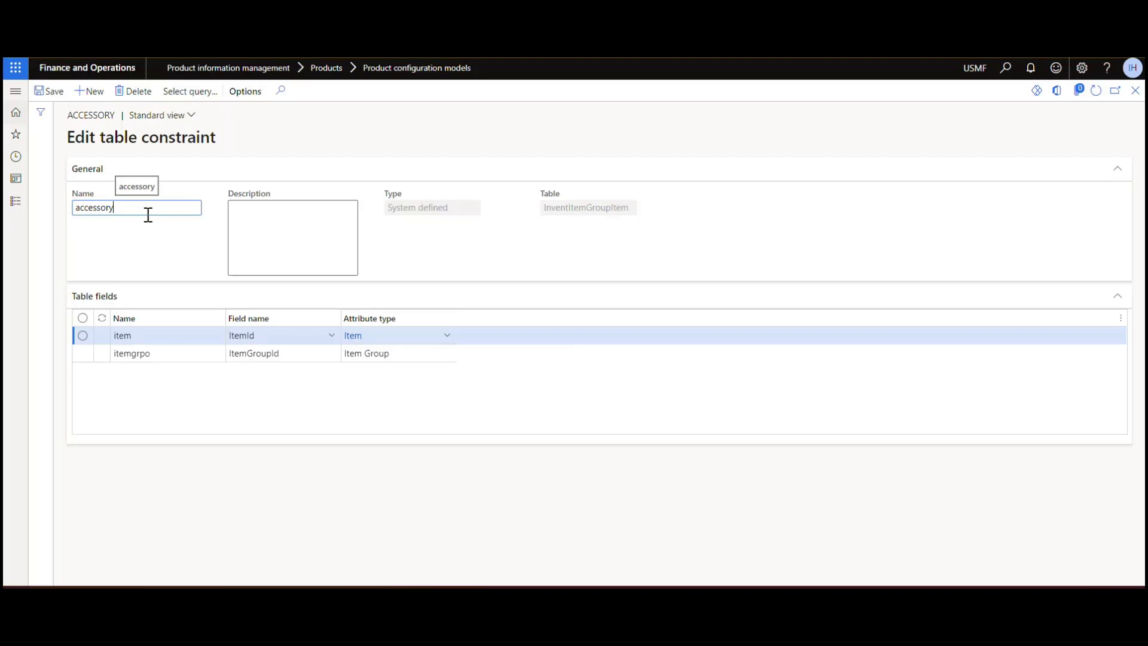
Step: Delete the item field from the accessory constraint's table fields and return to the table constraint list
{"action": "left_click", "coordinate": [132, 96]}
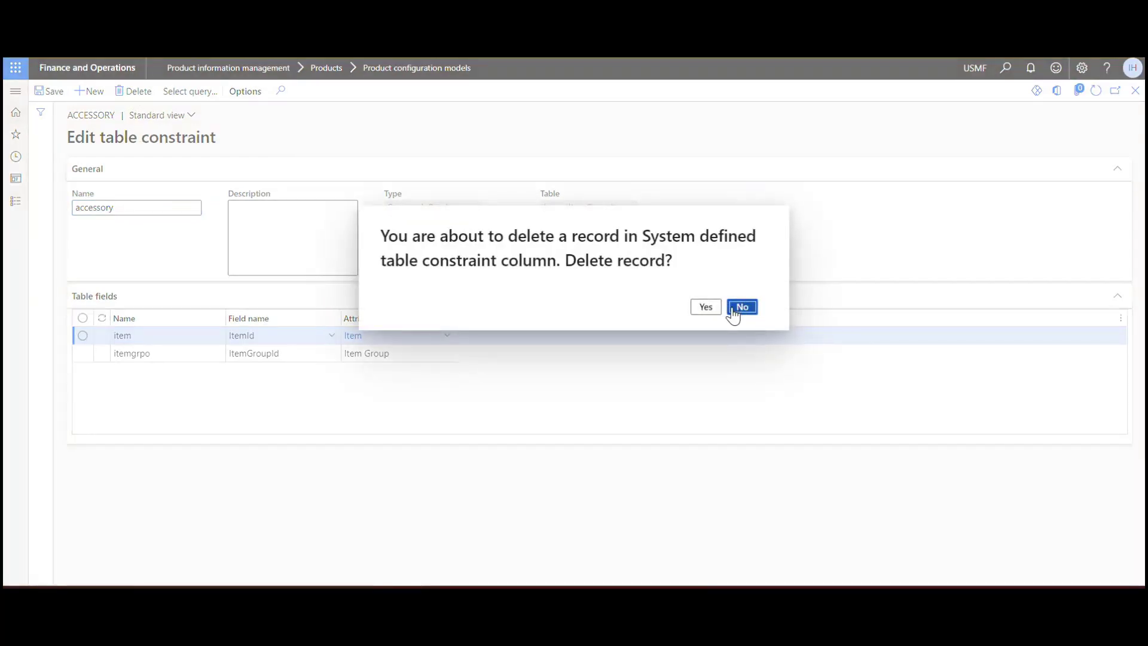
{"action": "left_click", "coordinate": [707, 309]}
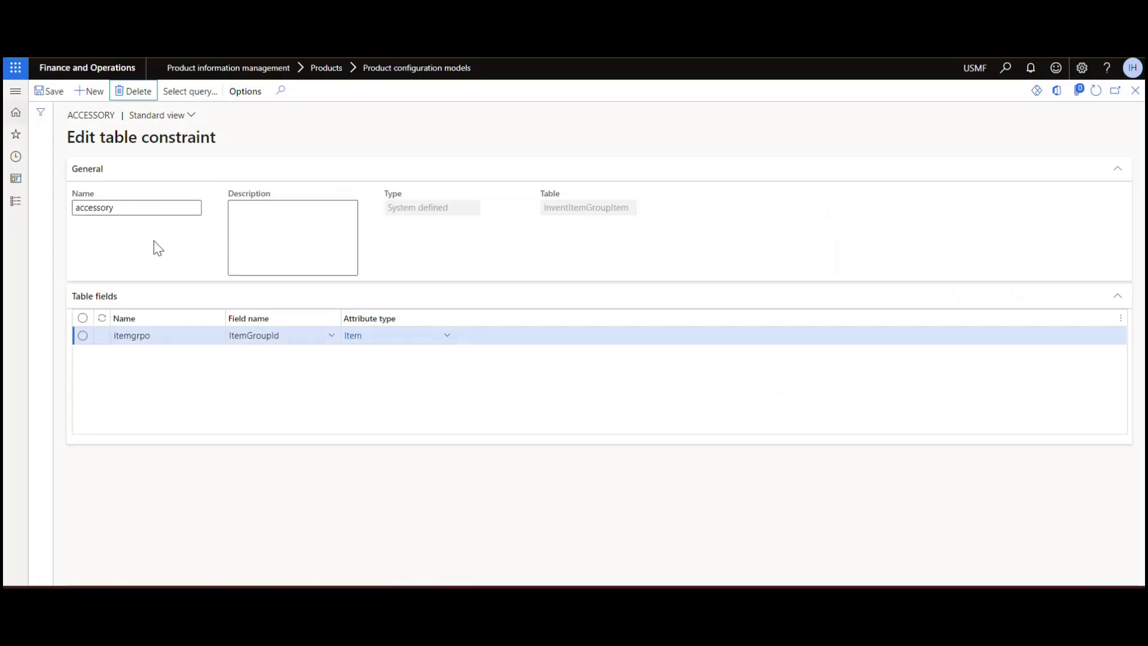
{"action": "key", "text": "Escape"}
Step: Examine the Add-On Item constraint's query criteria and table fields, and return to the High End Speaker model
{"action": "left_click", "coordinate": [111, 219]}
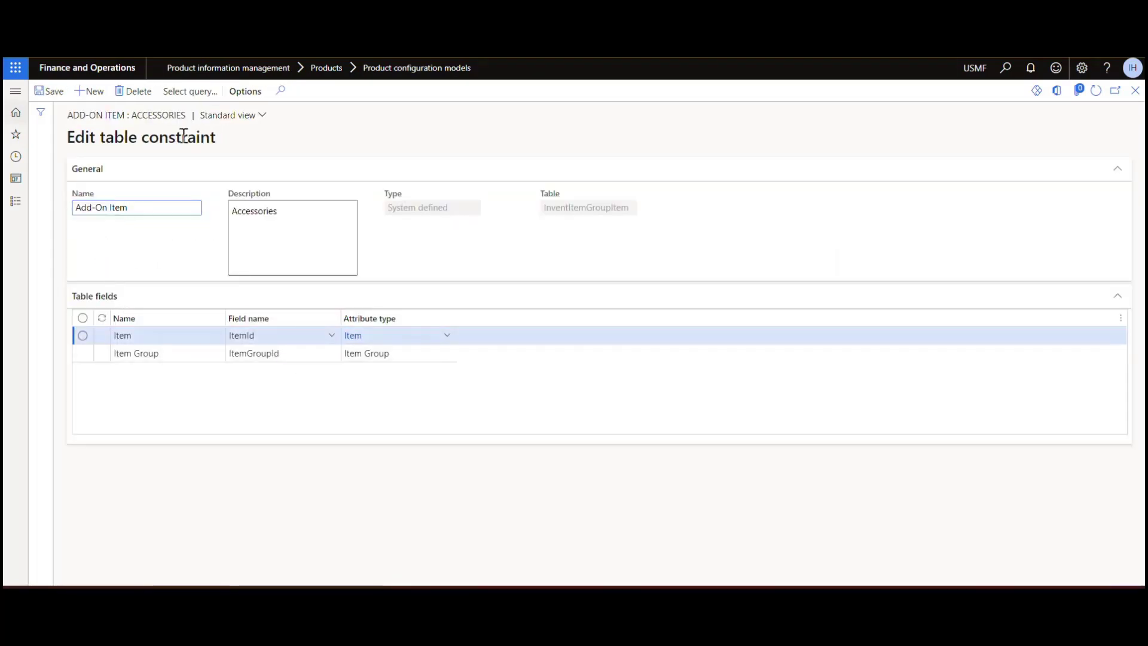
{"action": "left_click", "coordinate": [189, 93]}
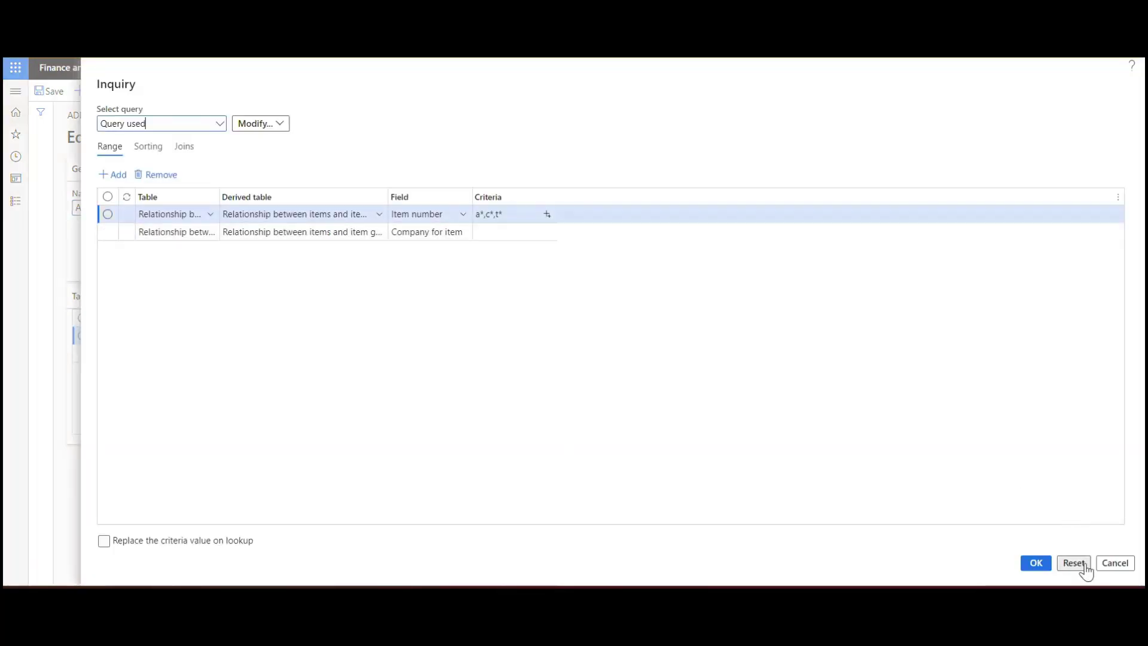
{"action": "left_click", "coordinate": [1118, 565]}
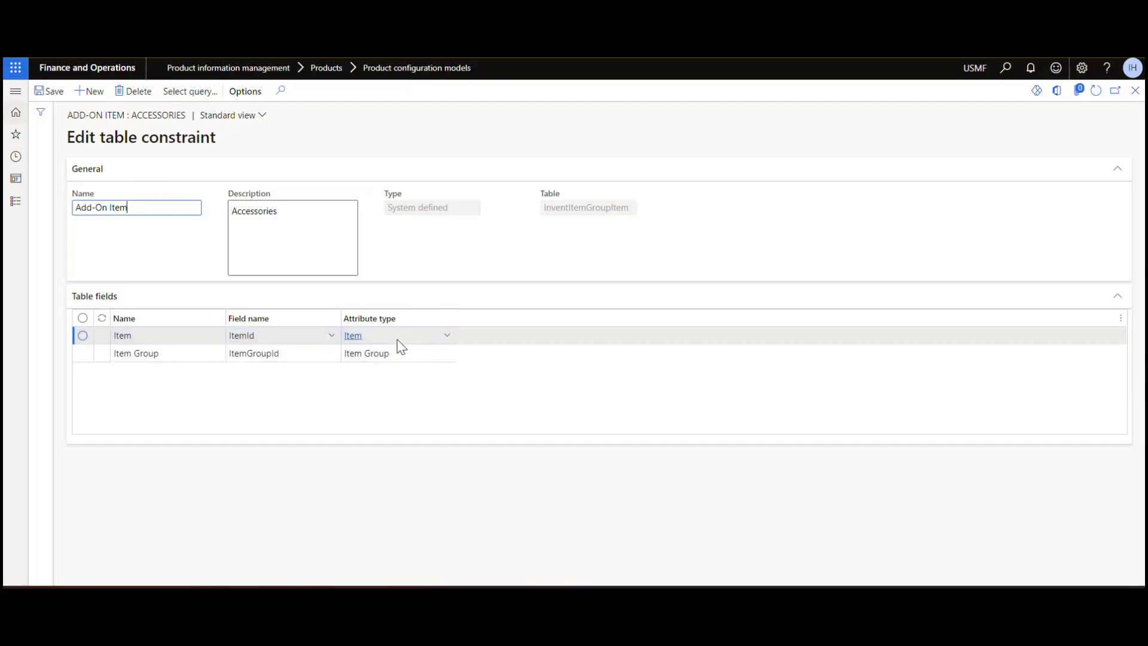
{"action": "mouse_move", "coordinate": [401, 347]}
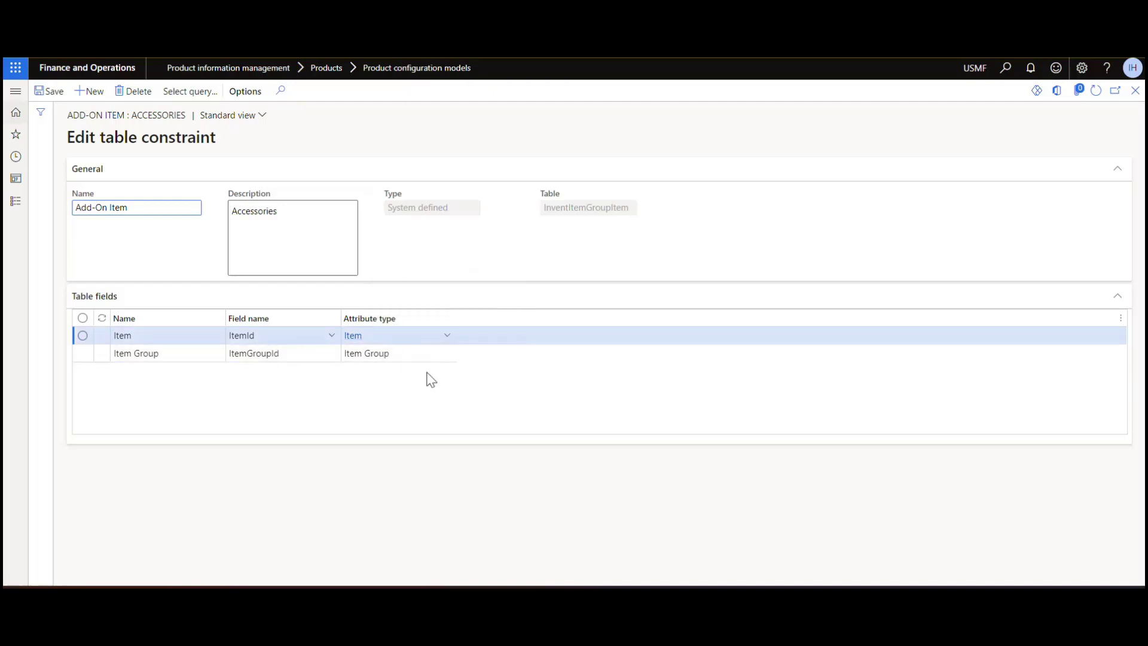
{"action": "key", "text": "Escape"}
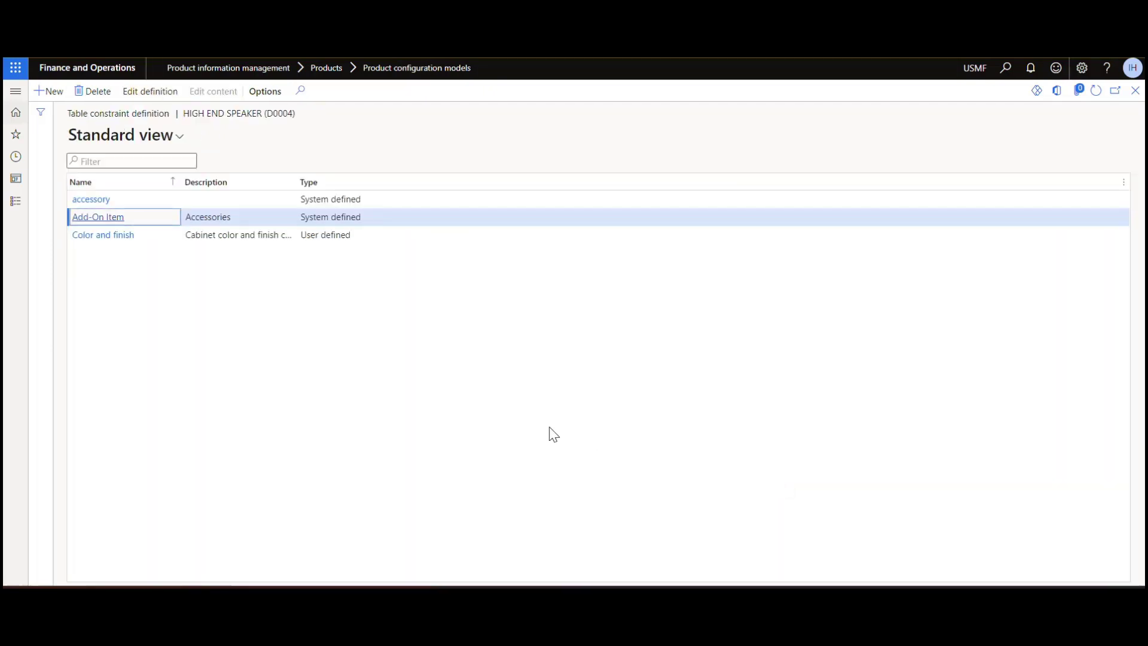
{"action": "key", "text": "Escape"}
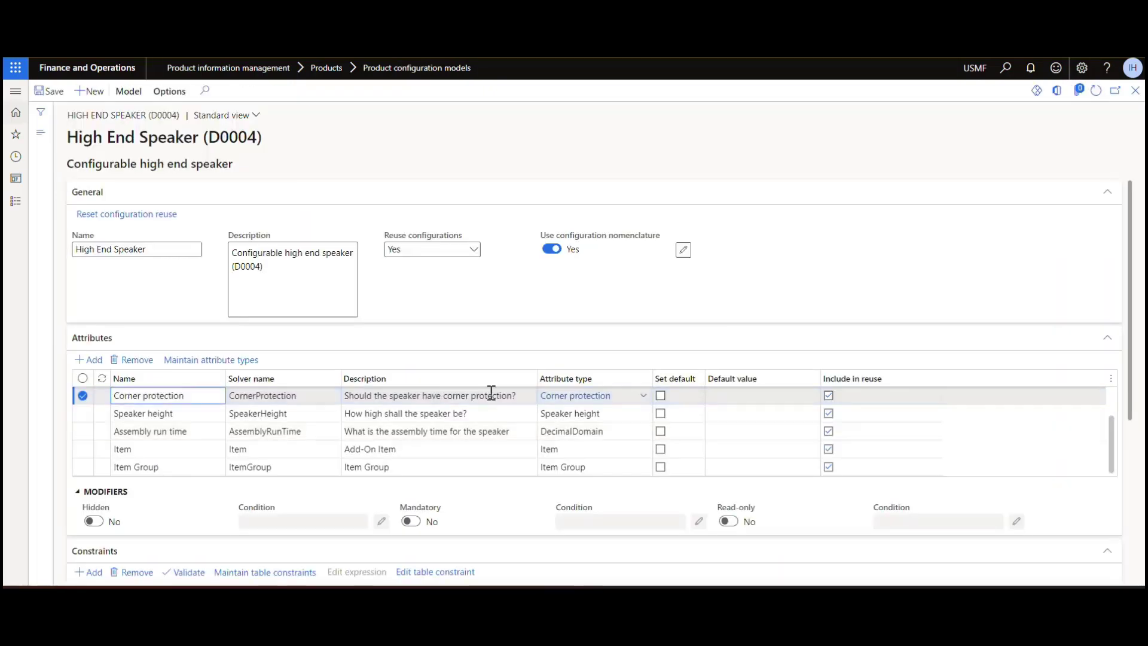
Step: Start a test of the High End Speaker model showing only feasible values, with cabinet finish Oak
{"action": "left_click", "coordinate": [127, 93]}
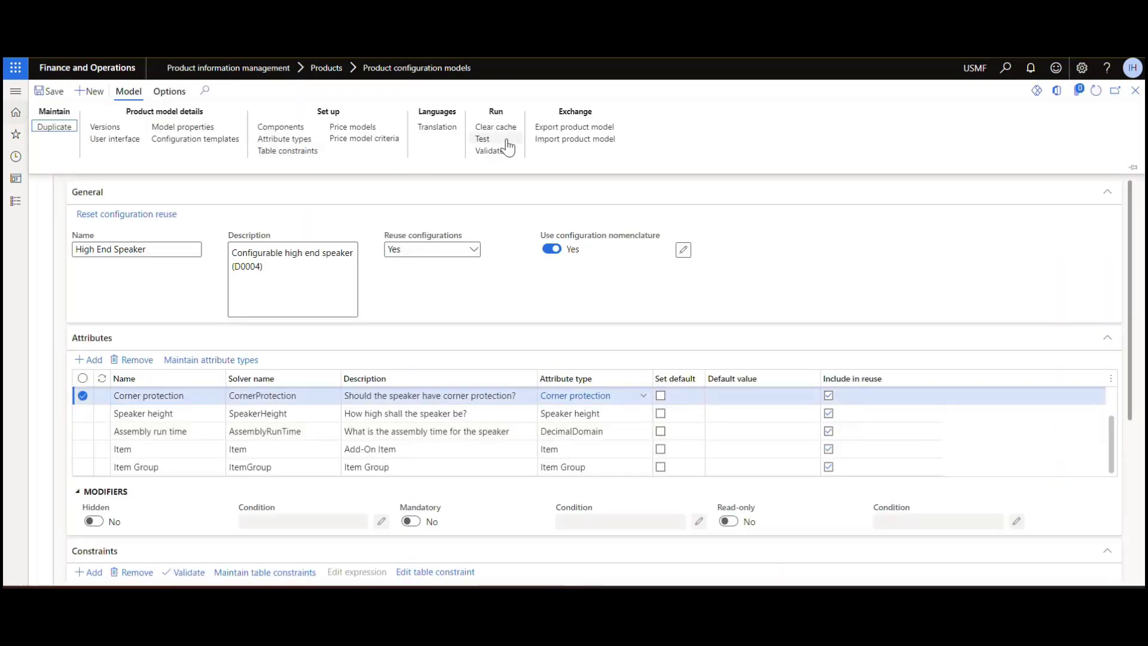
{"action": "left_click", "coordinate": [482, 138]}
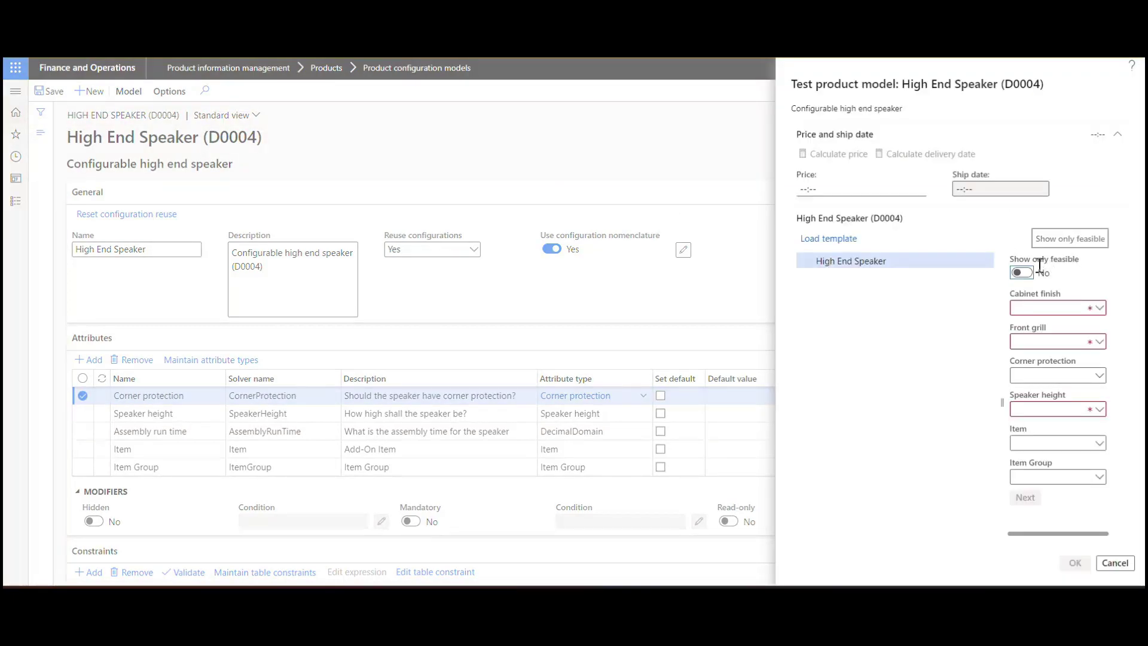
{"action": "left_click", "coordinate": [1022, 273]}
{"action": "left_click", "coordinate": [1100, 308]}
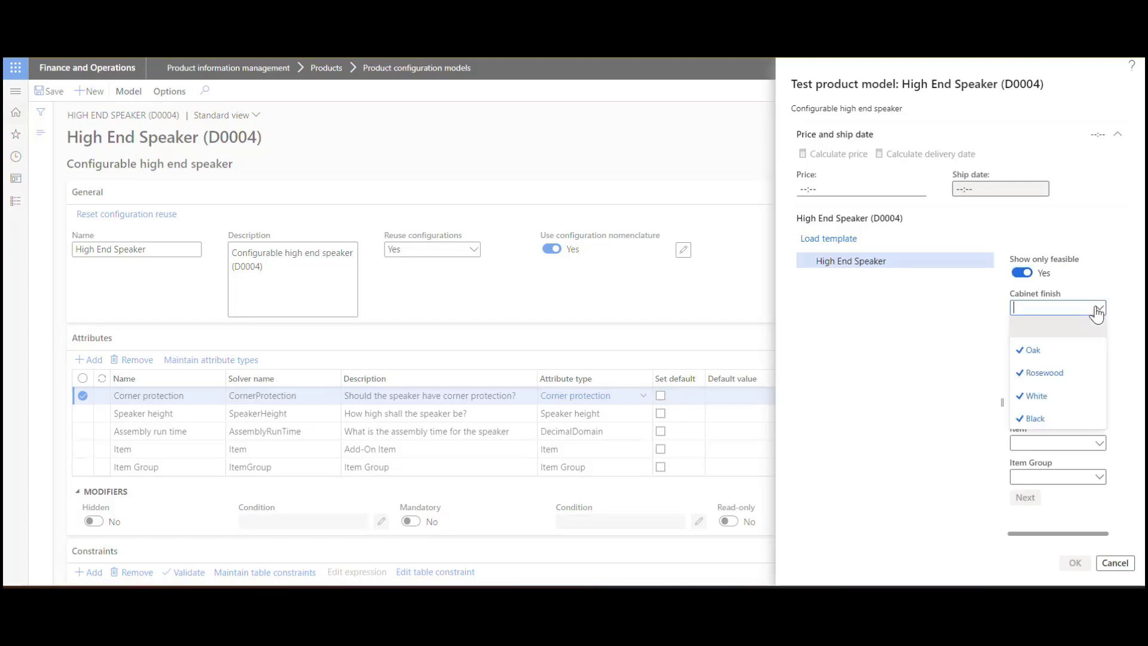
{"action": "left_click", "coordinate": [1056, 351]}
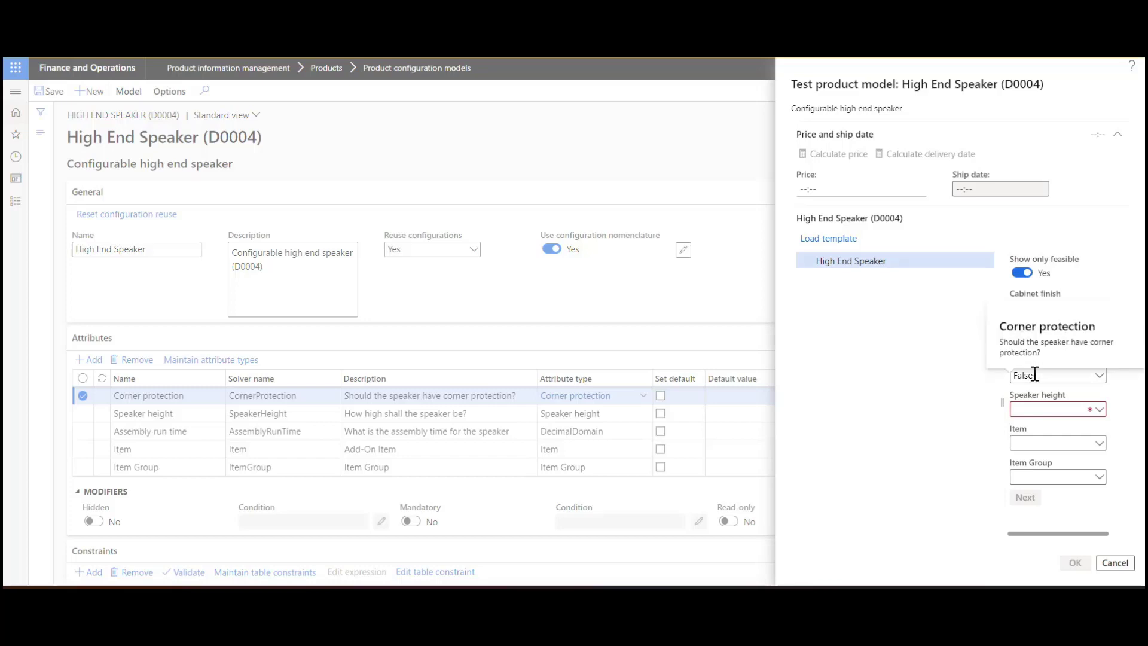
Step: Check the corner protection choices in the test and set the speaker height to 12
{"action": "left_click", "coordinate": [1098, 376]}
{"action": "left_click", "coordinate": [933, 387]}
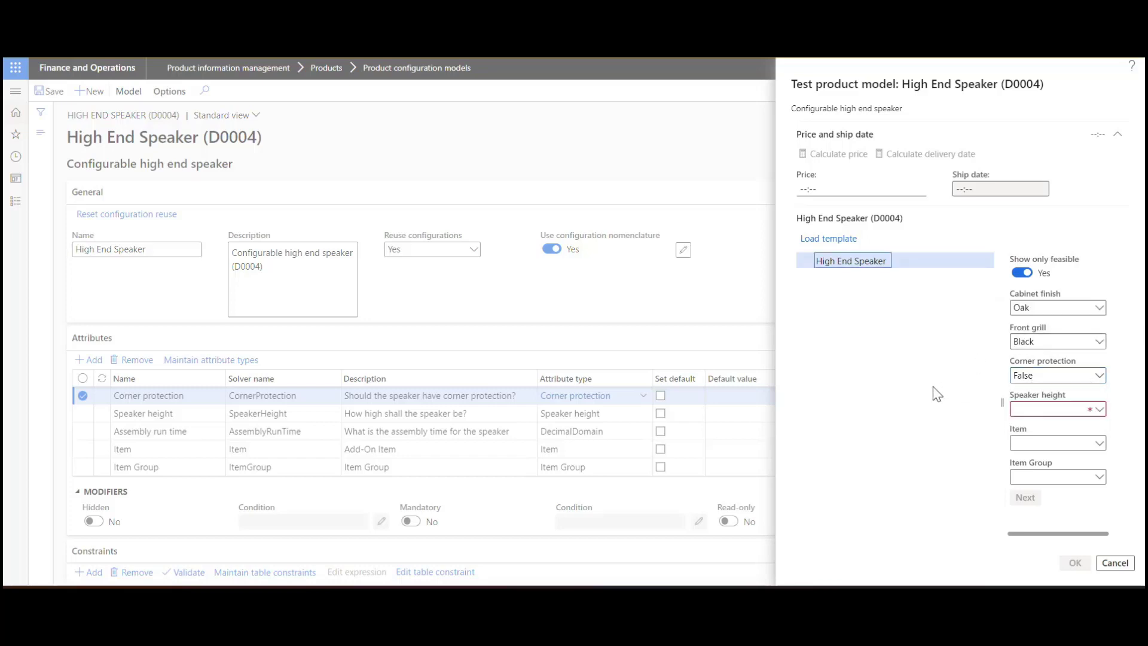
{"action": "left_click", "coordinate": [1098, 410]}
{"action": "left_click", "coordinate": [1034, 497]}
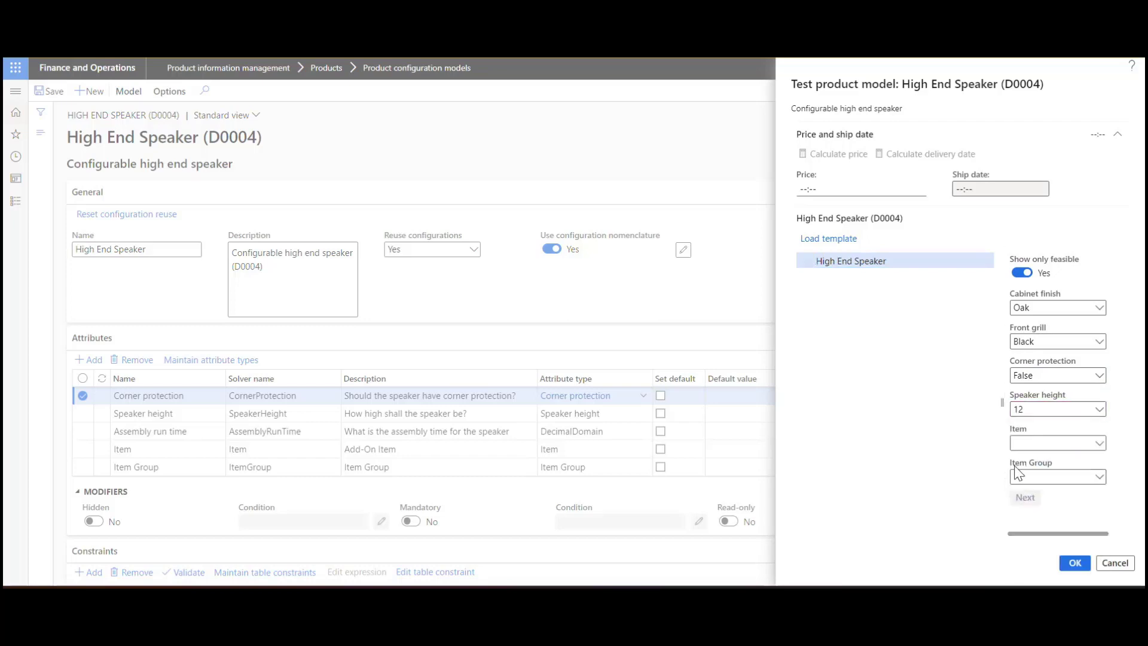
Step: Inspect the add-on item choices offered in the model test without selecting one
{"action": "left_click", "coordinate": [1098, 443]}
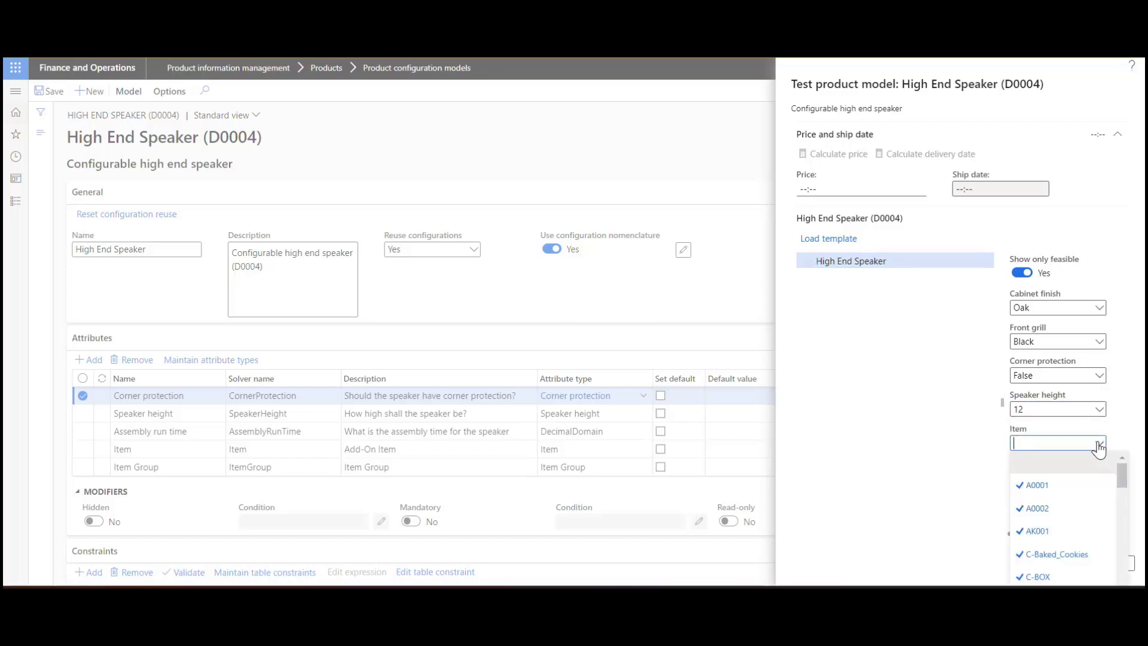
{"action": "left_click_drag", "start_coordinate": [1128, 478], "coordinate": [1119, 505]}
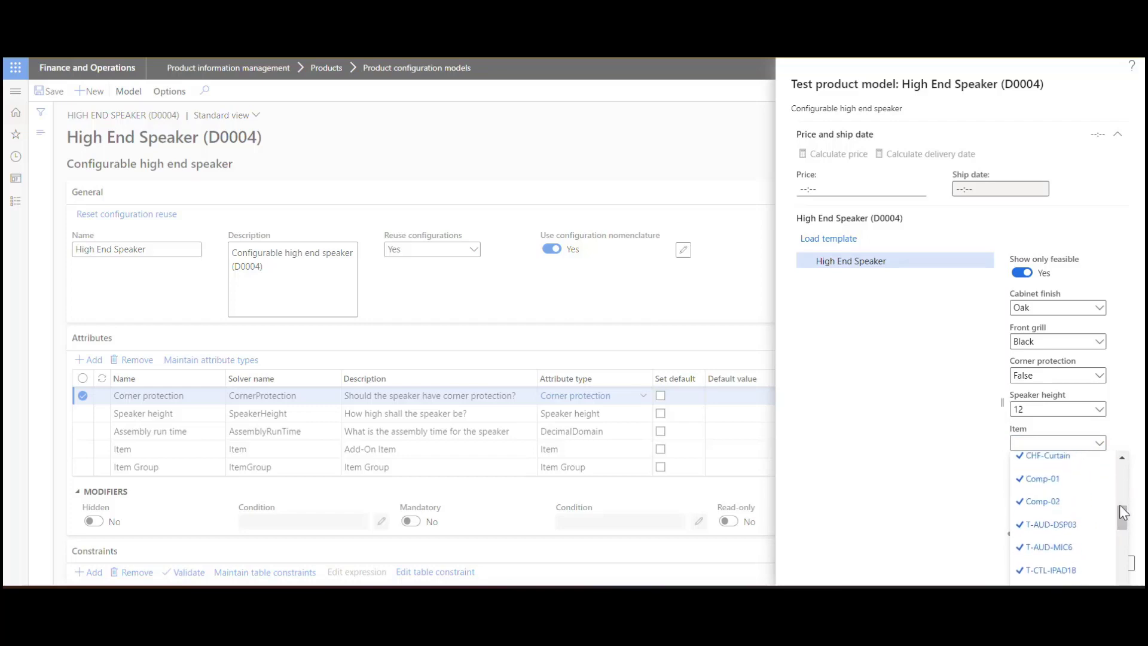
{"action": "left_click", "coordinate": [892, 509]}
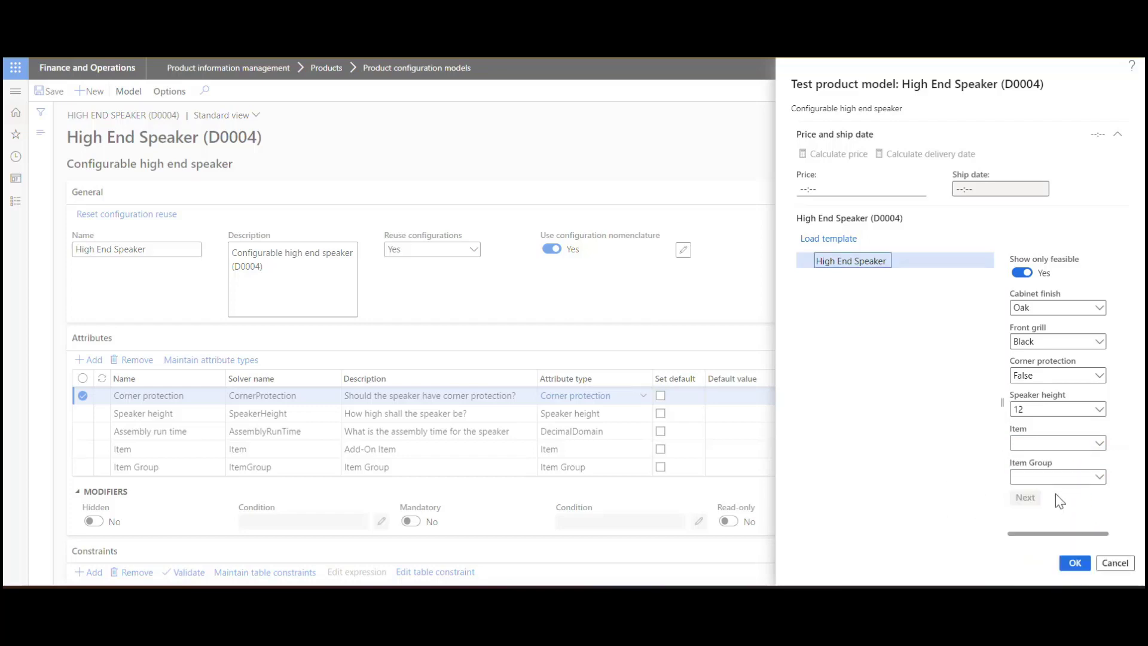
Step: Set the item group to Audio in the model test and inspect the add-on item choices offered for it
{"action": "left_click", "coordinate": [1100, 477]}
{"action": "left_click", "coordinate": [1023, 546]}
{"action": "left_click", "coordinate": [1100, 445]}
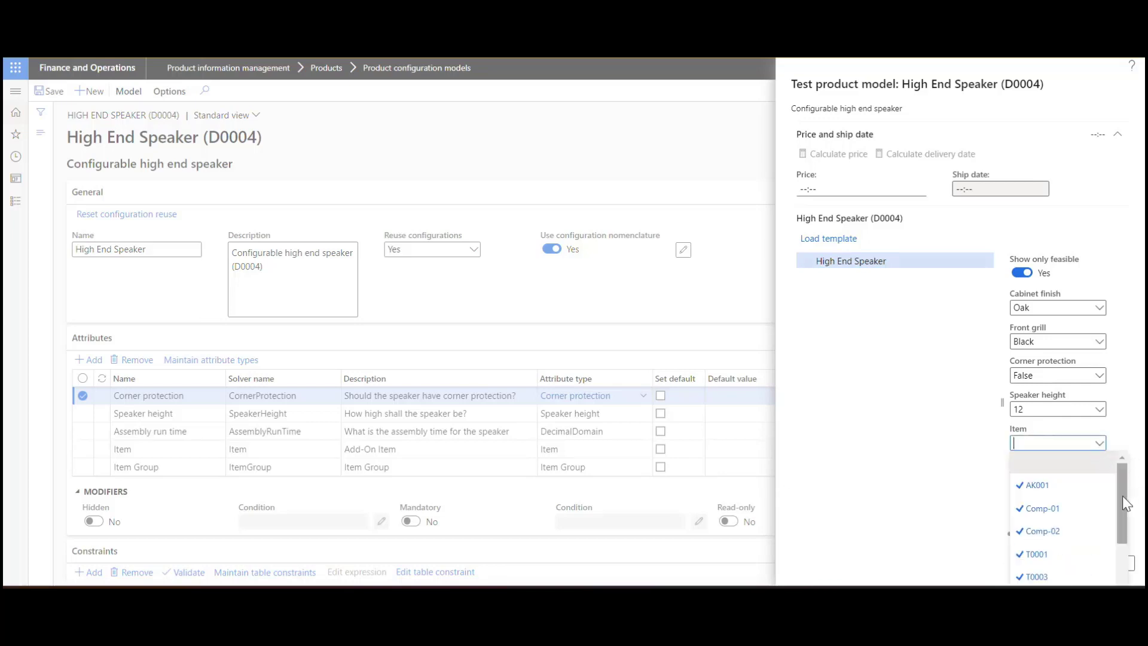
{"action": "left_click_drag", "start_coordinate": [1122, 497], "coordinate": [1129, 543]}
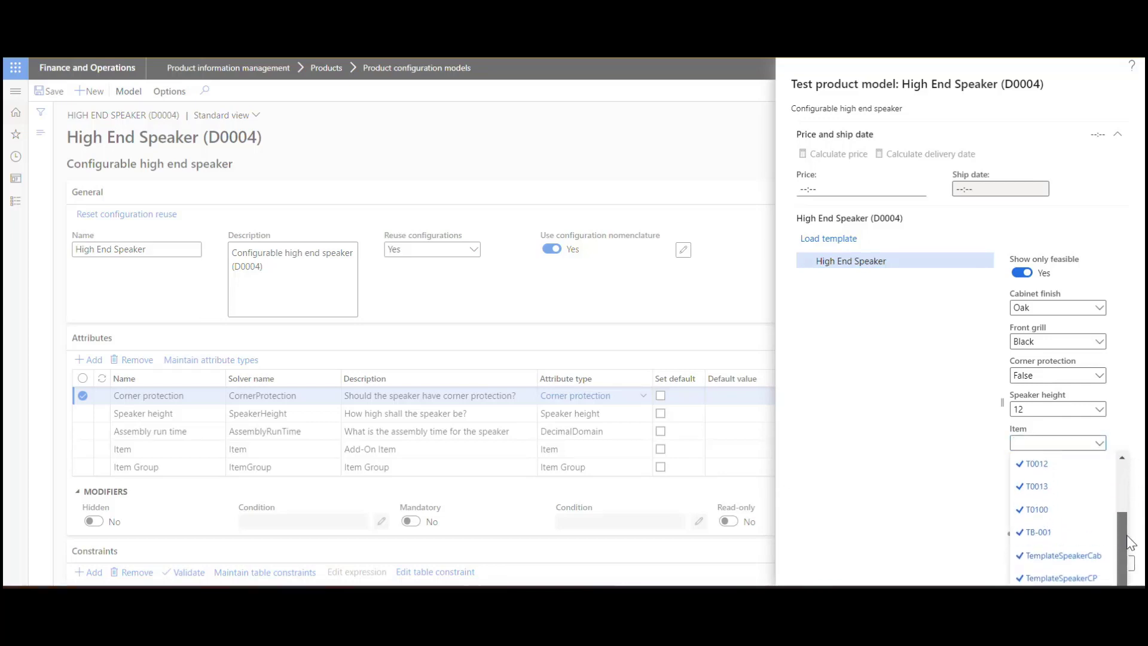
{"action": "left_click", "coordinate": [927, 423]}
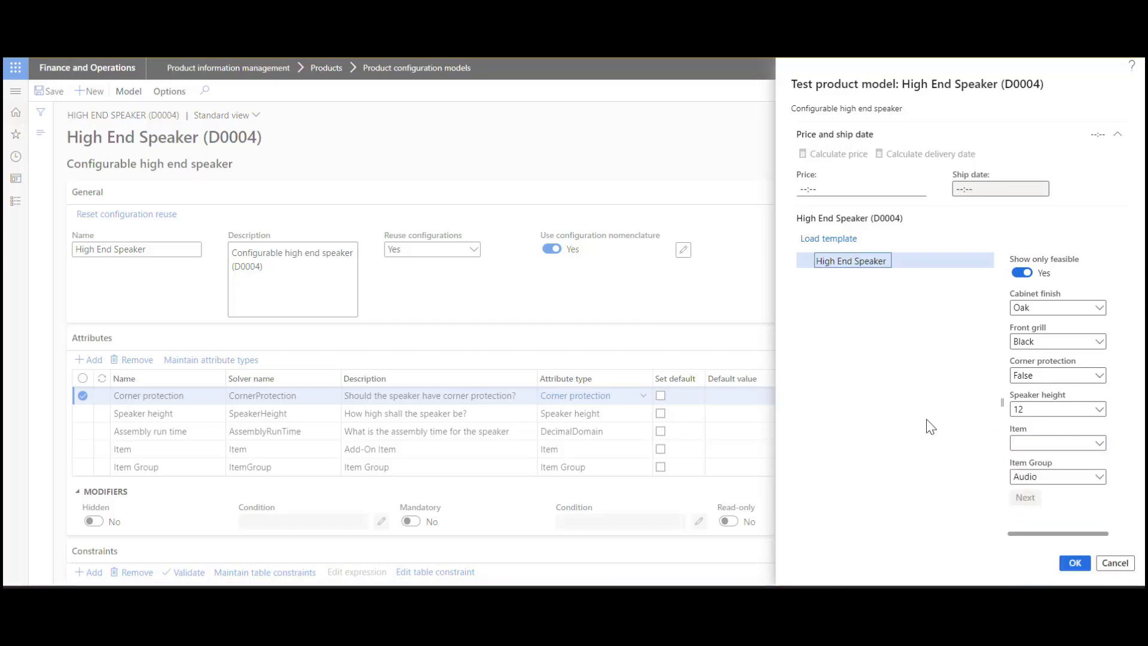
Step: Switch the test's item group to RM and check which add-on items are offered
{"action": "left_click", "coordinate": [1100, 479]}
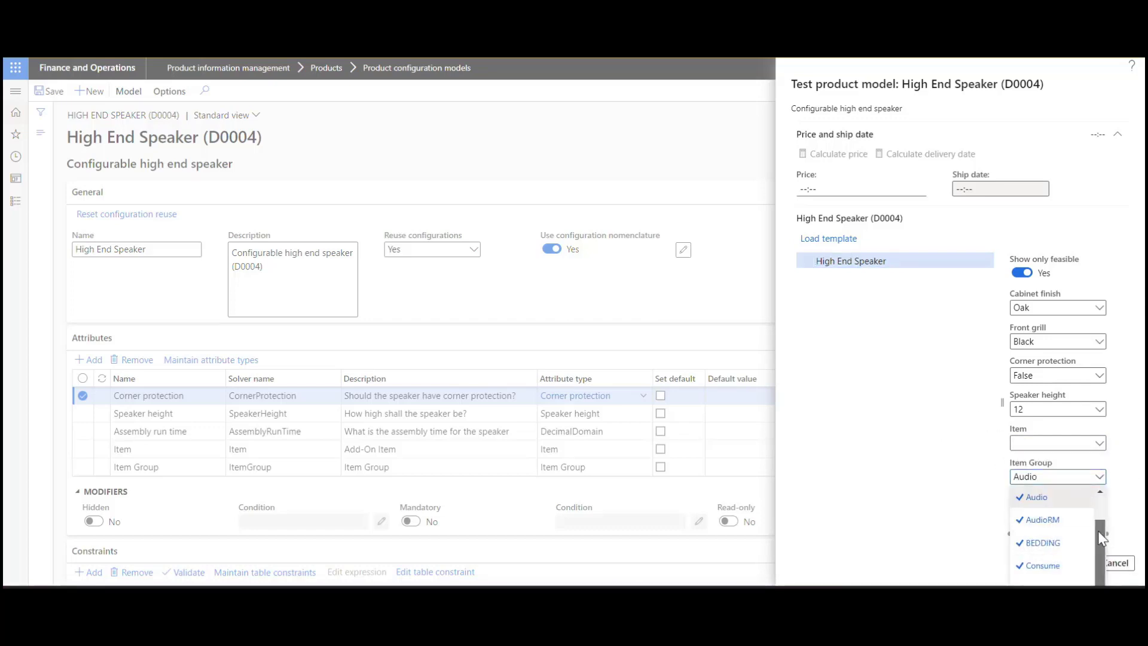
{"action": "scroll", "coordinate": [1102, 538], "scroll_direction": "down", "scroll_amount": 10}
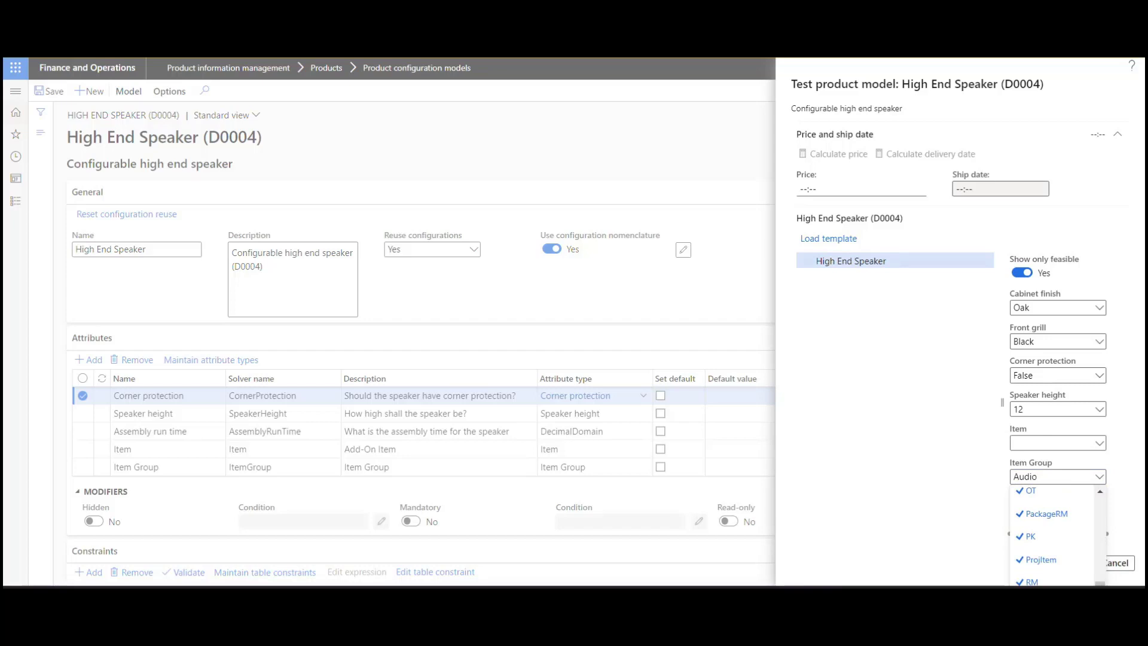
{"action": "left_click", "coordinate": [1032, 580]}
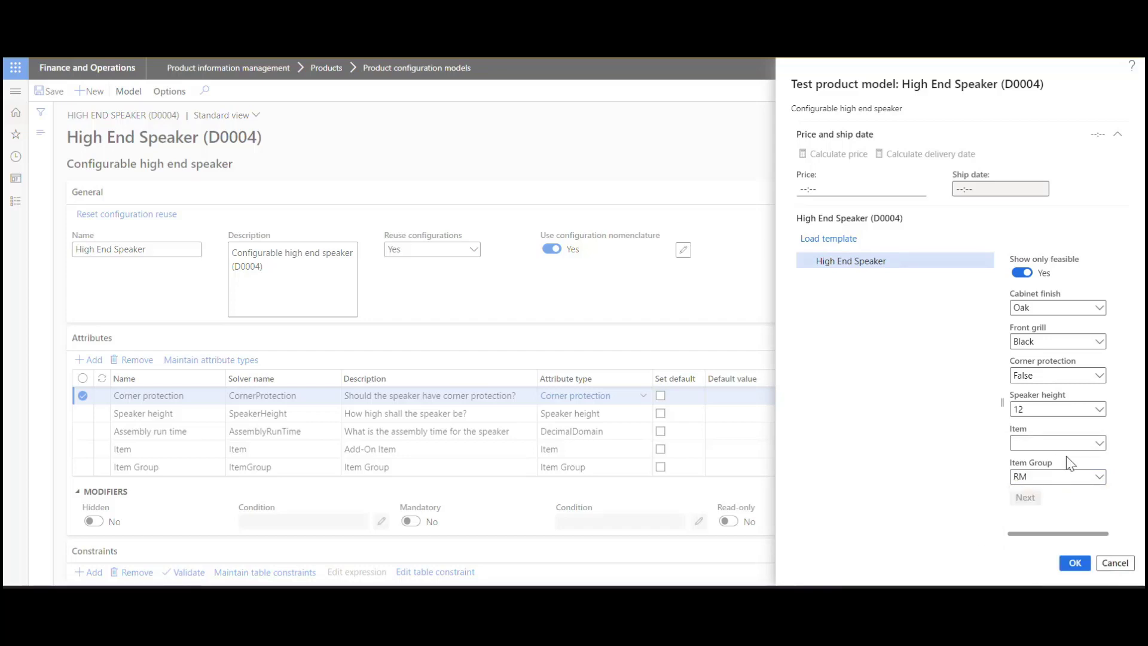
{"action": "left_click", "coordinate": [1100, 444]}
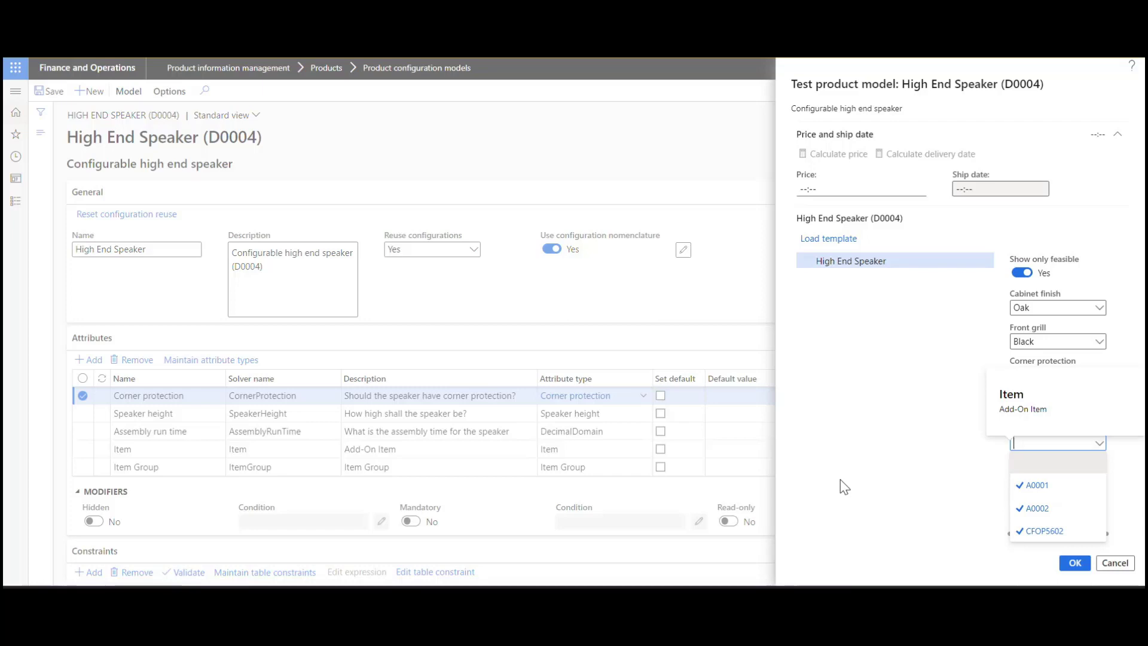
Step: Cancel the model test and collapse the model's Attributes and Constraints sections
{"action": "left_click", "coordinate": [1106, 566]}
{"action": "left_click", "coordinate": [1106, 565]}
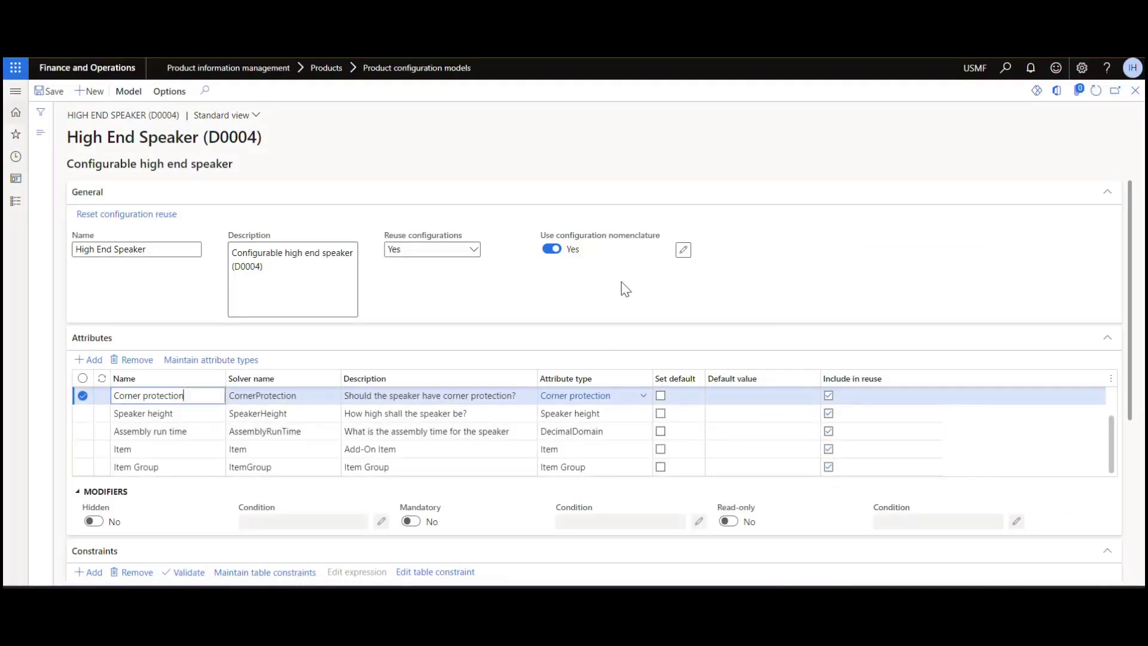
{"action": "left_click", "coordinate": [1106, 339]}
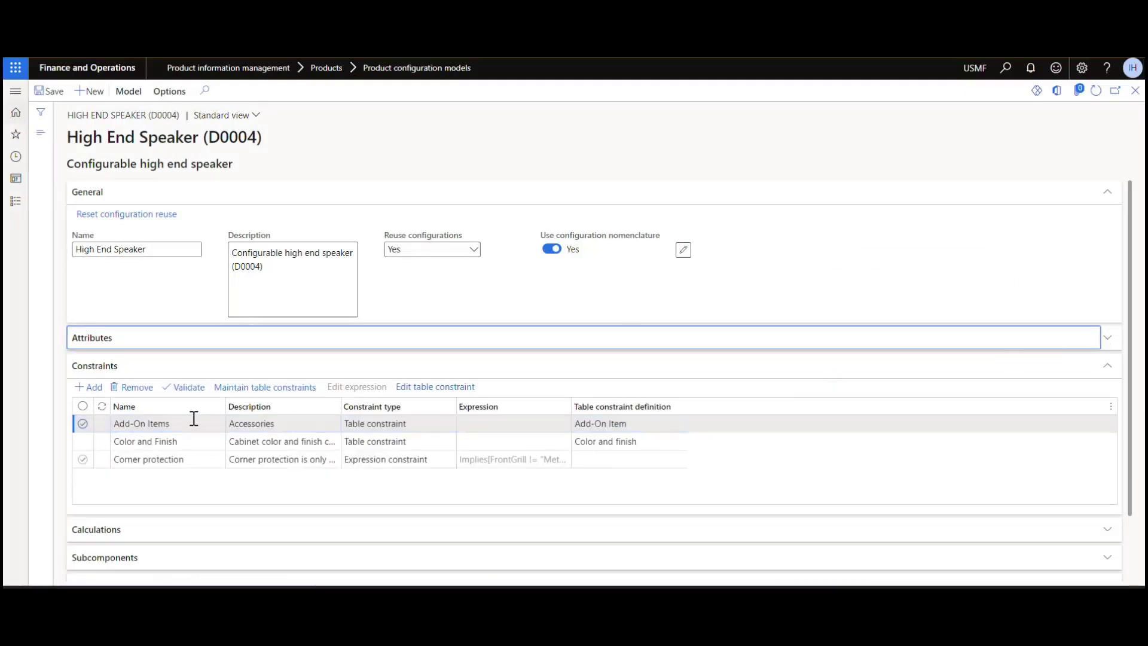
{"action": "left_click", "coordinate": [102, 366]}
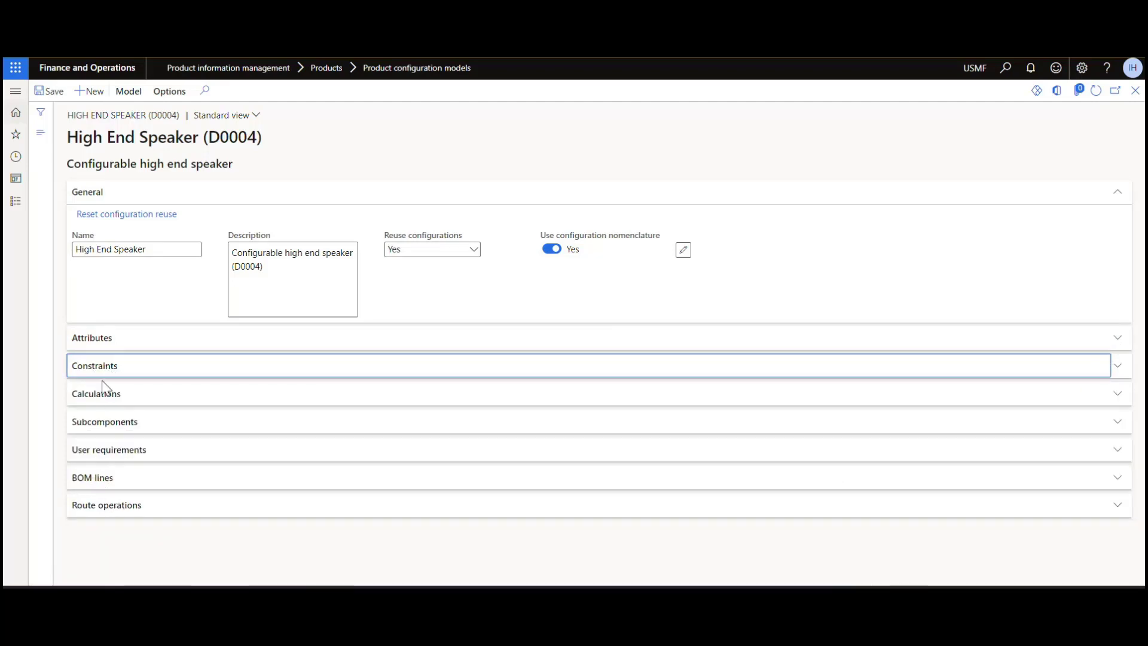